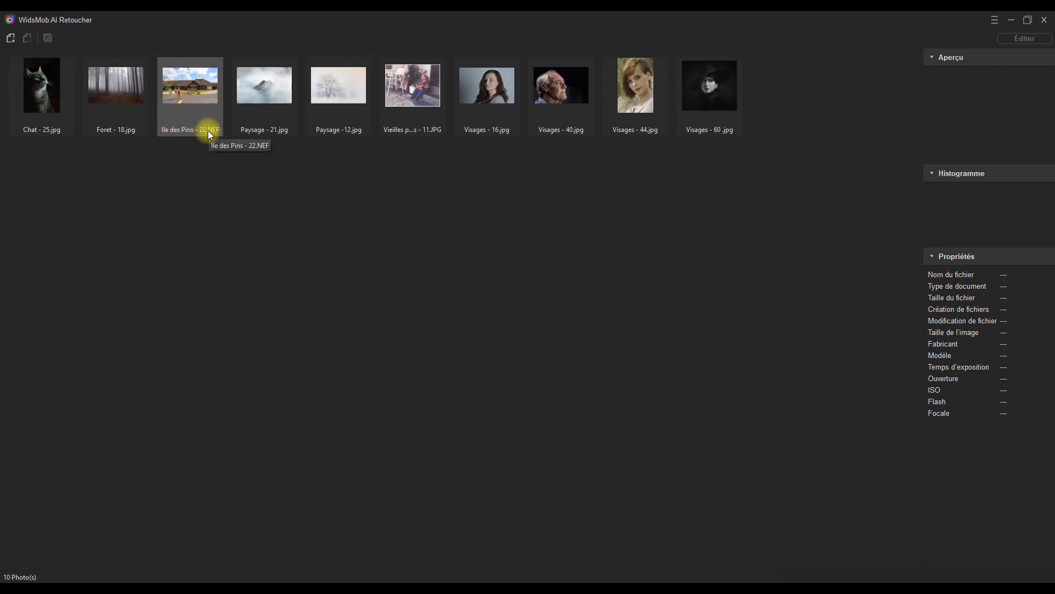
Step: Examine the preview, histogram and properties of the Vieilles photos JPG and Ile des Pins - 22.NEF, leaving Ile des Pins selected
click(189, 91)
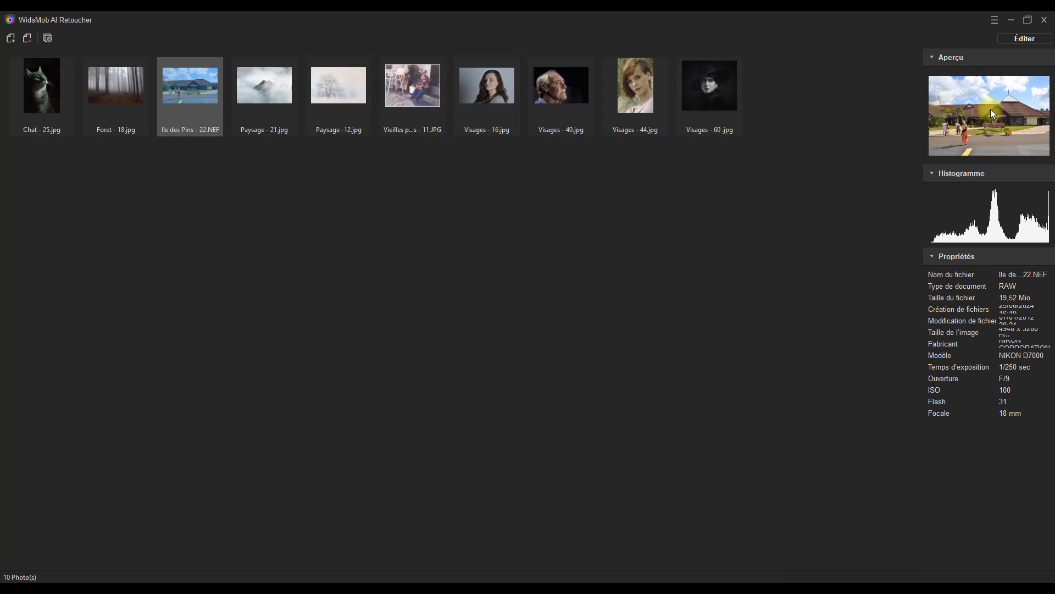
click(412, 85)
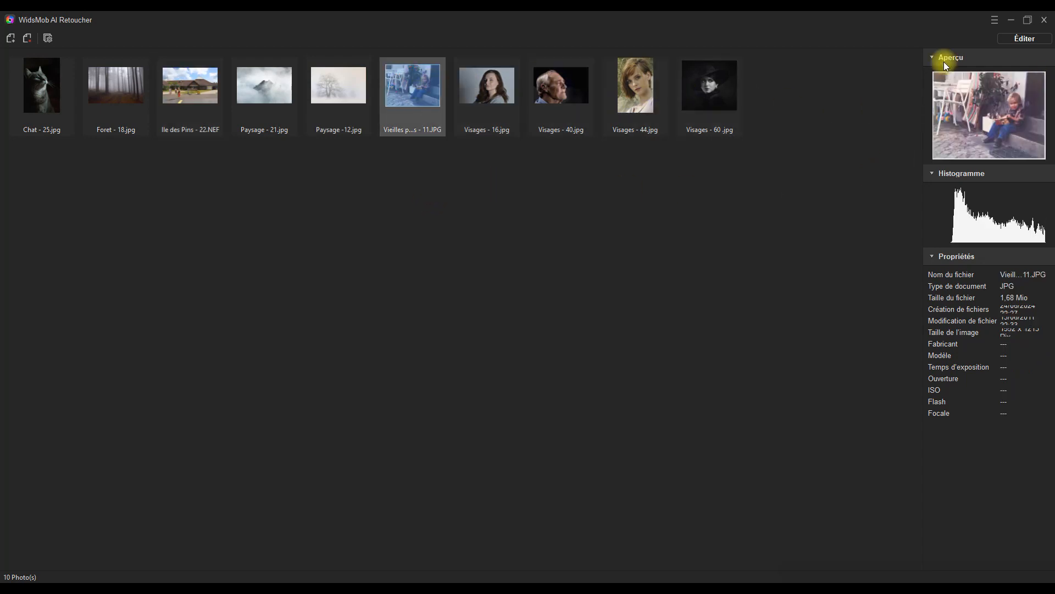
click(211, 130)
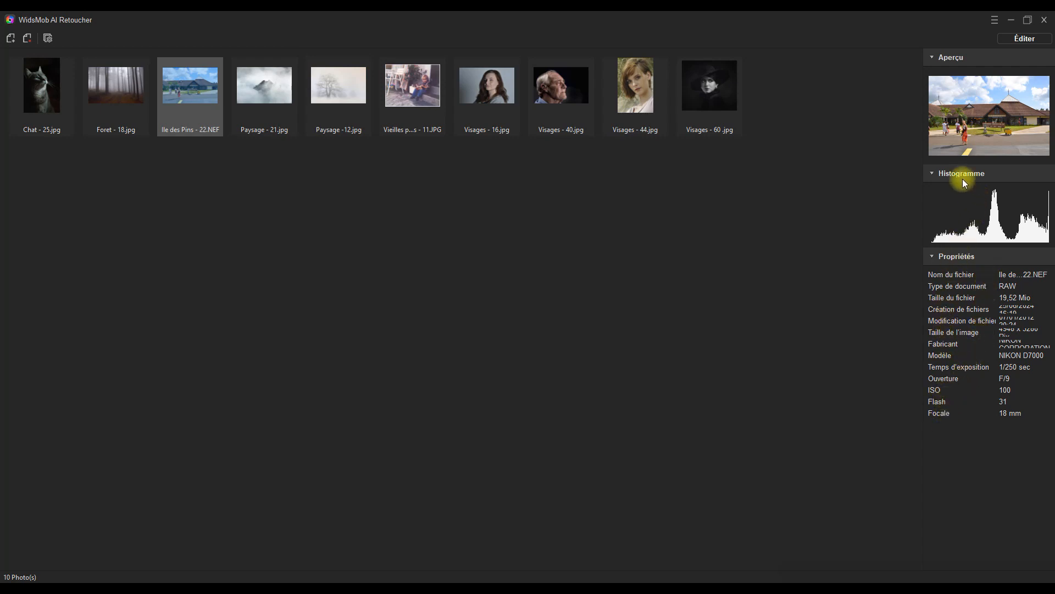
Step: Collapse the Aperçu, Histogramme and Propriétés sections and expand all three again
click(933, 175)
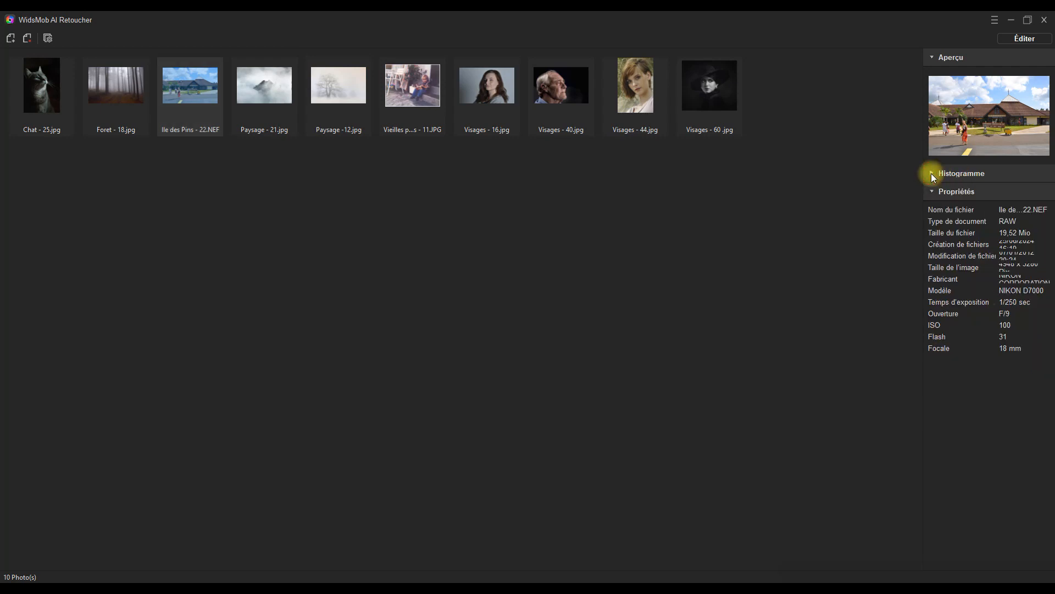
click(931, 191)
click(933, 58)
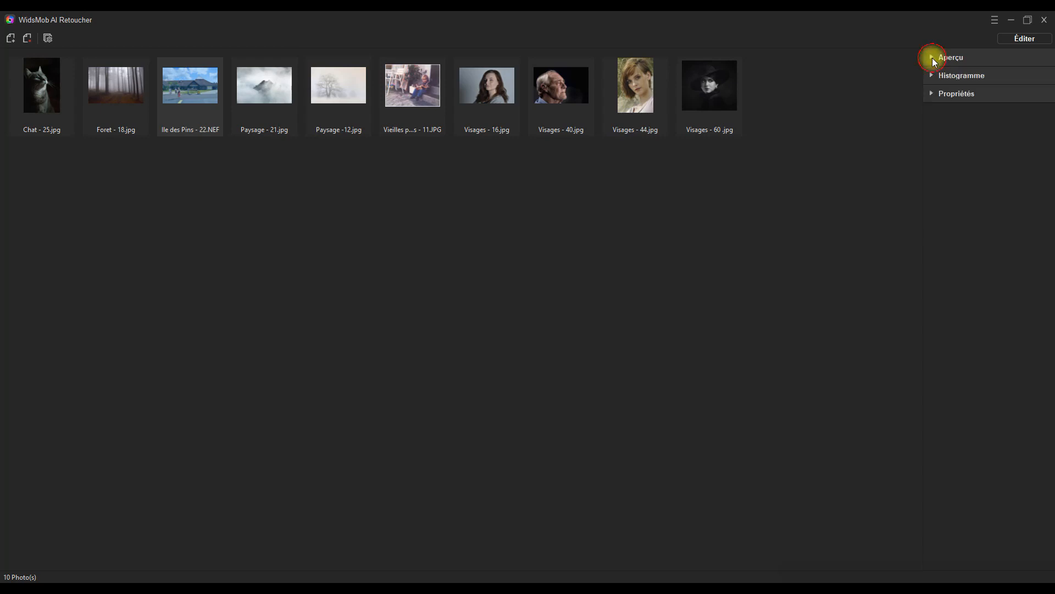
click(929, 57)
click(931, 173)
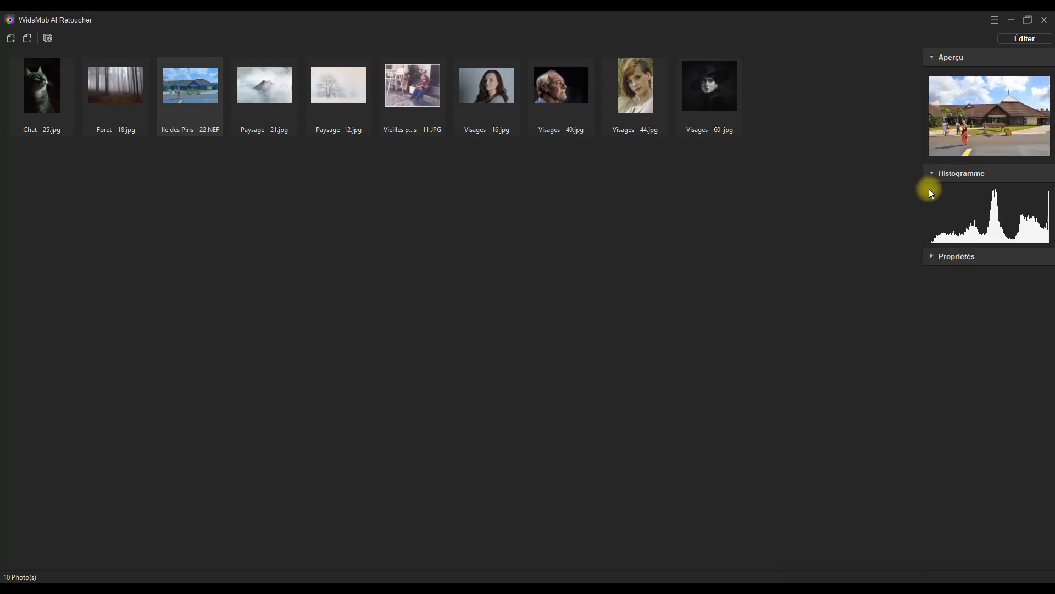
click(932, 256)
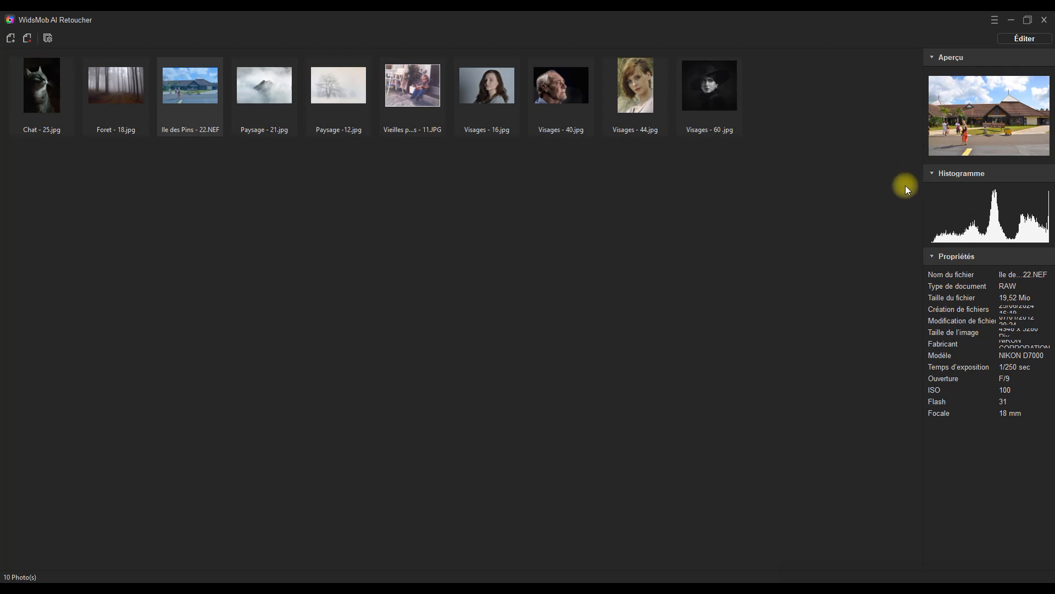
Step: Open Ile des Pins - 22.NEF for editing and look through its full list of adjustment settings
click(1028, 39)
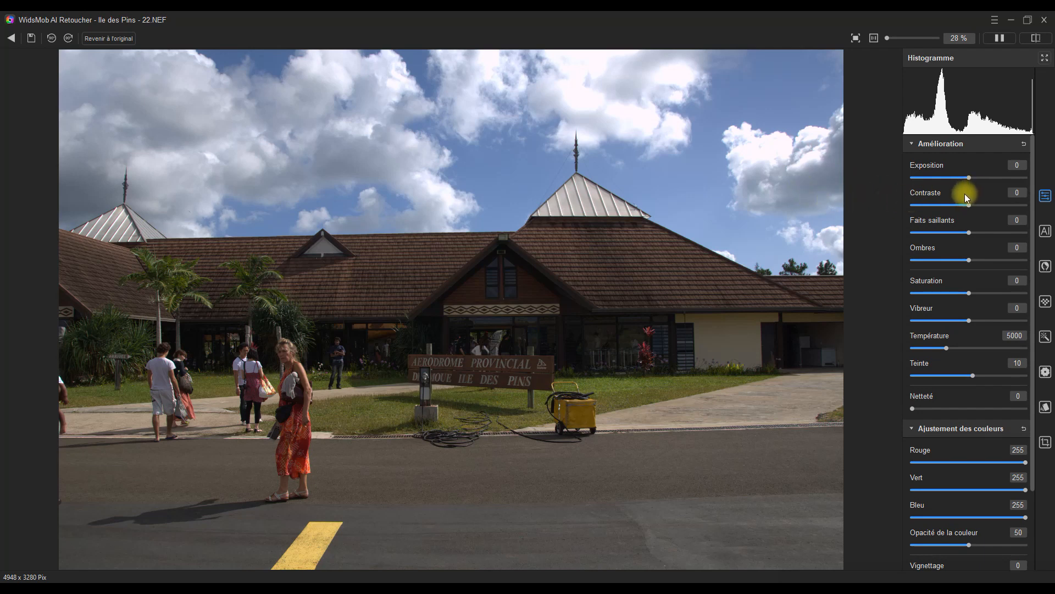
drag(1034, 207, 1035, 297)
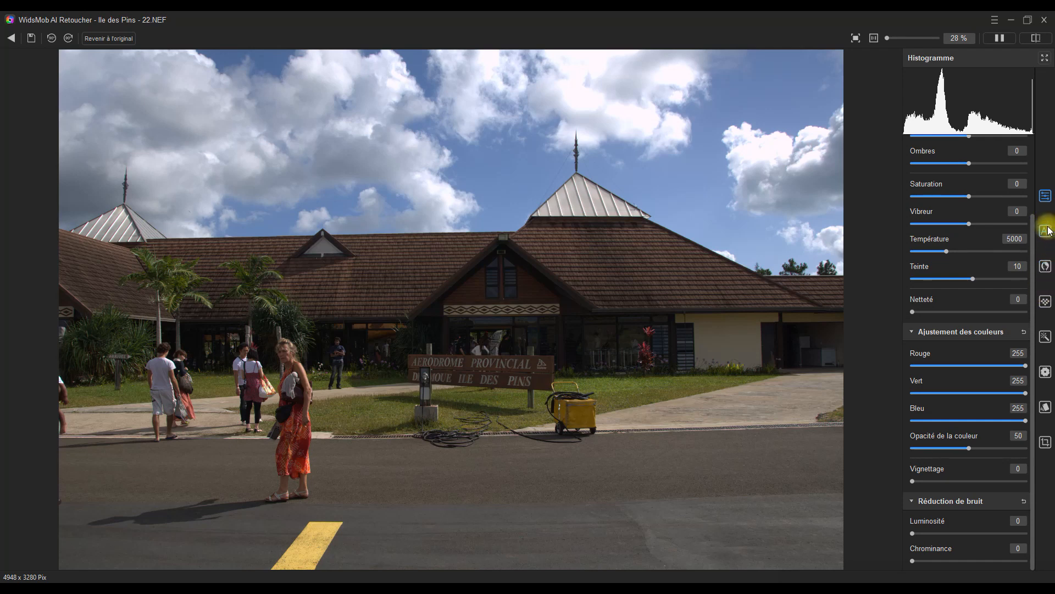
drag(1032, 283, 1037, 198)
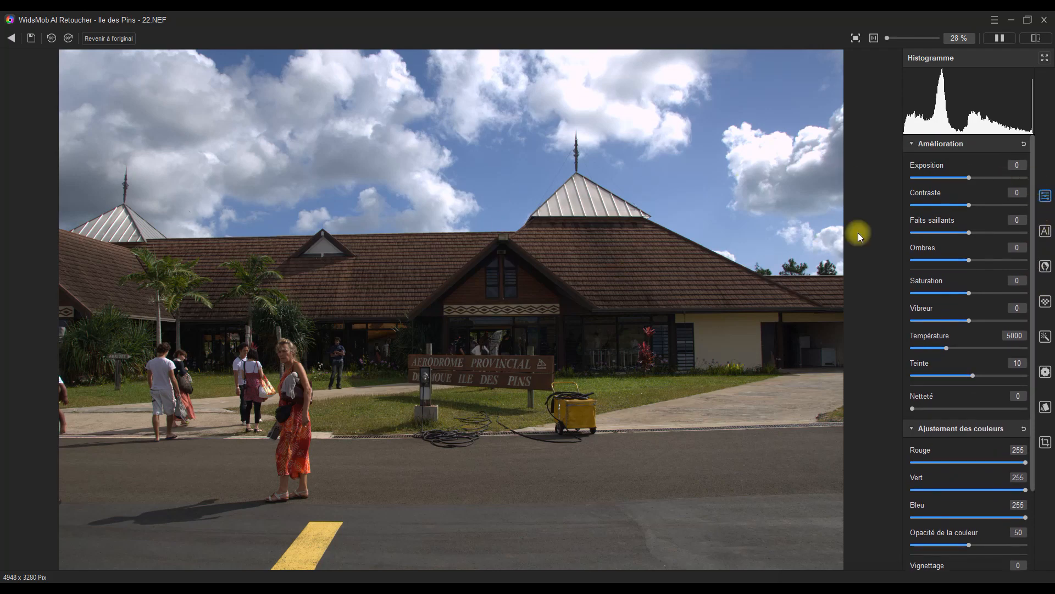
Step: Set the photo's Exposition to 21 and Netteté to 53
click(969, 178)
drag(968, 178, 980, 179)
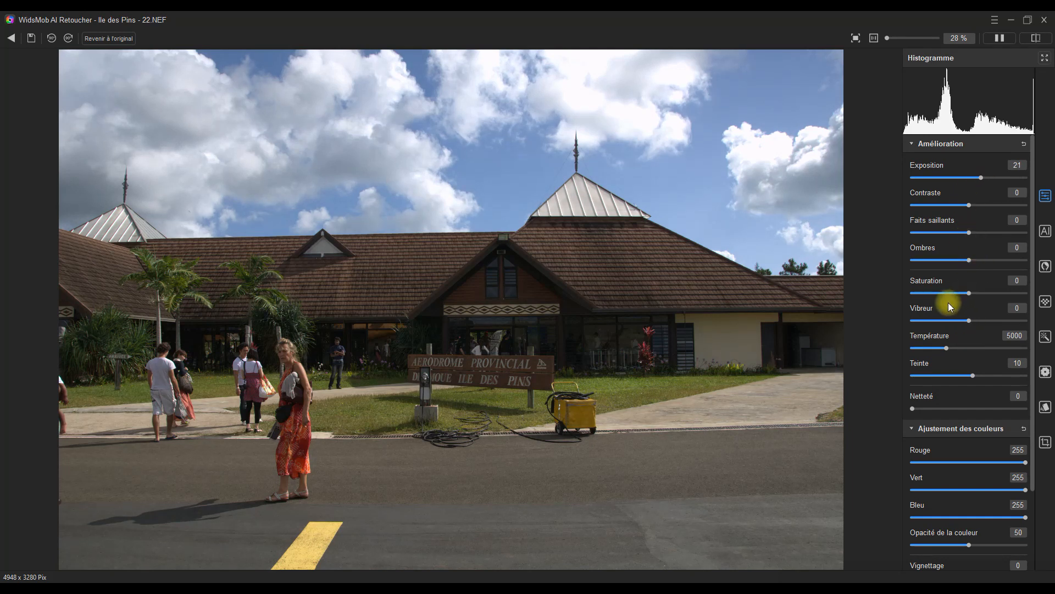
drag(917, 411, 972, 406)
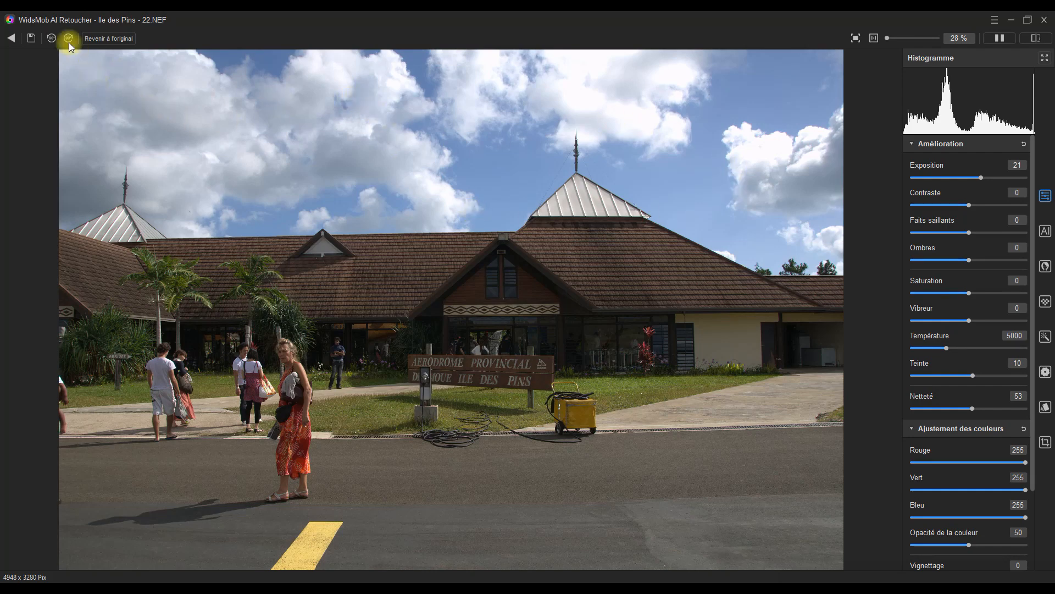
Step: Rotate the photo 90° counterclockwise and back again, and revert all its edits to the original
click(52, 38)
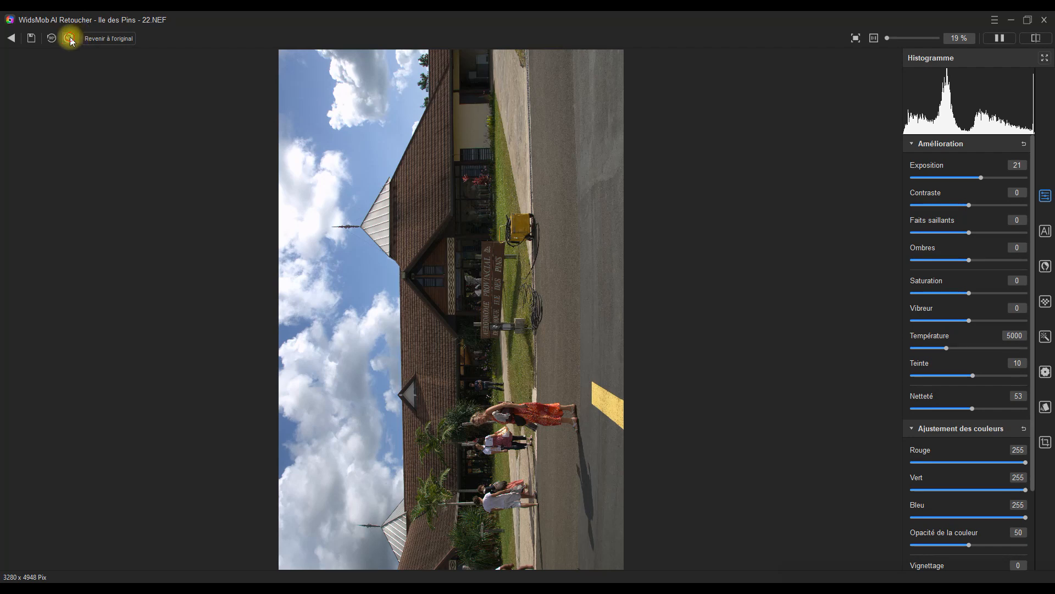
click(69, 38)
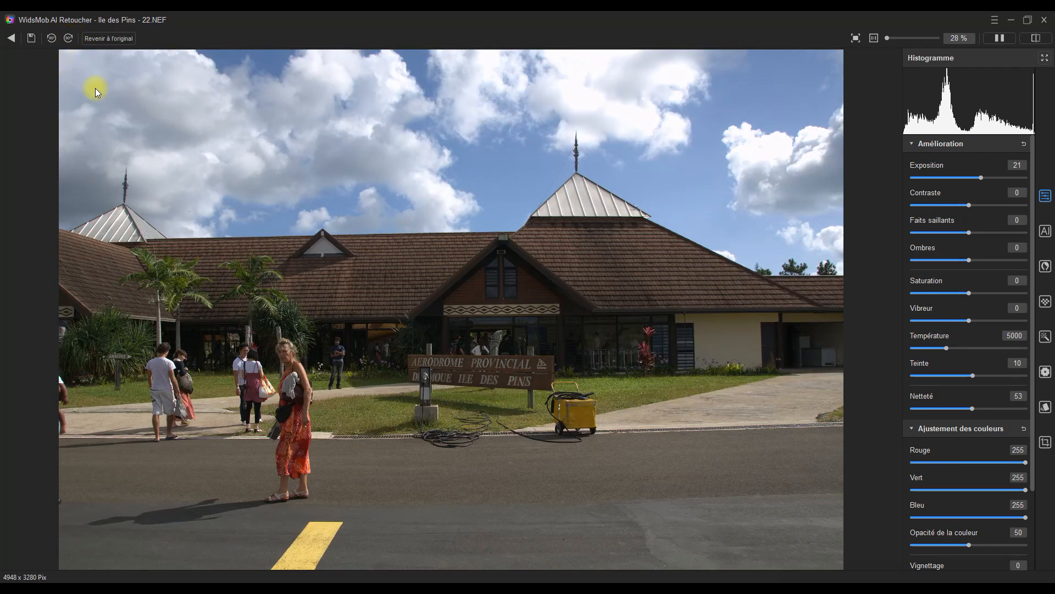
click(115, 39)
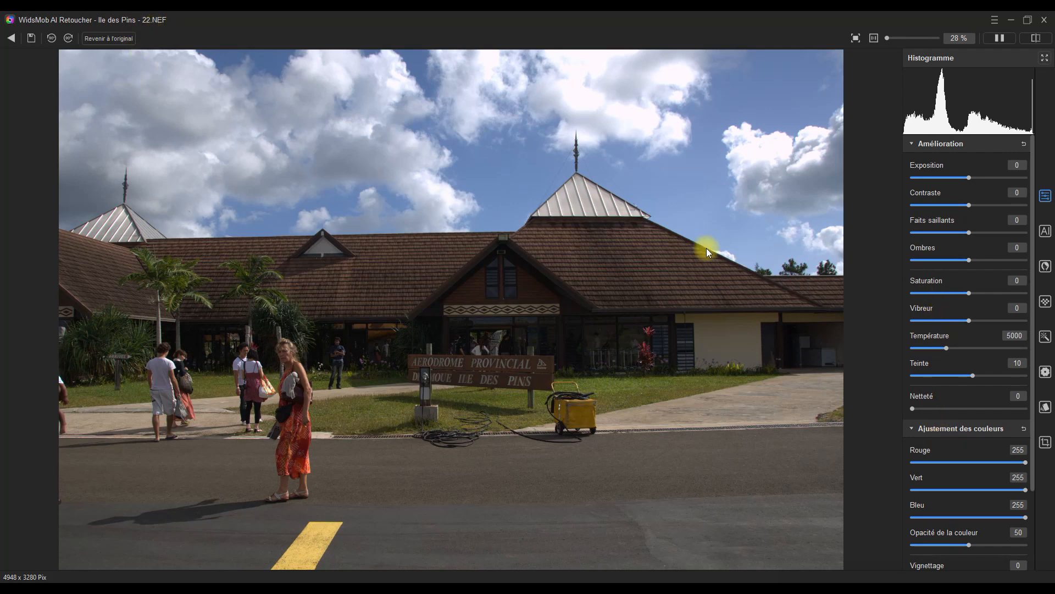
Step: Set the photo's Exposition to 31, Vignettage to 12 and Bleu to 196
mouse_move(968, 176)
mouse_down()
mouse_move(956, 179)
mouse_move(985, 180)
mouse_up()
drag(1036, 292, 1037, 441)
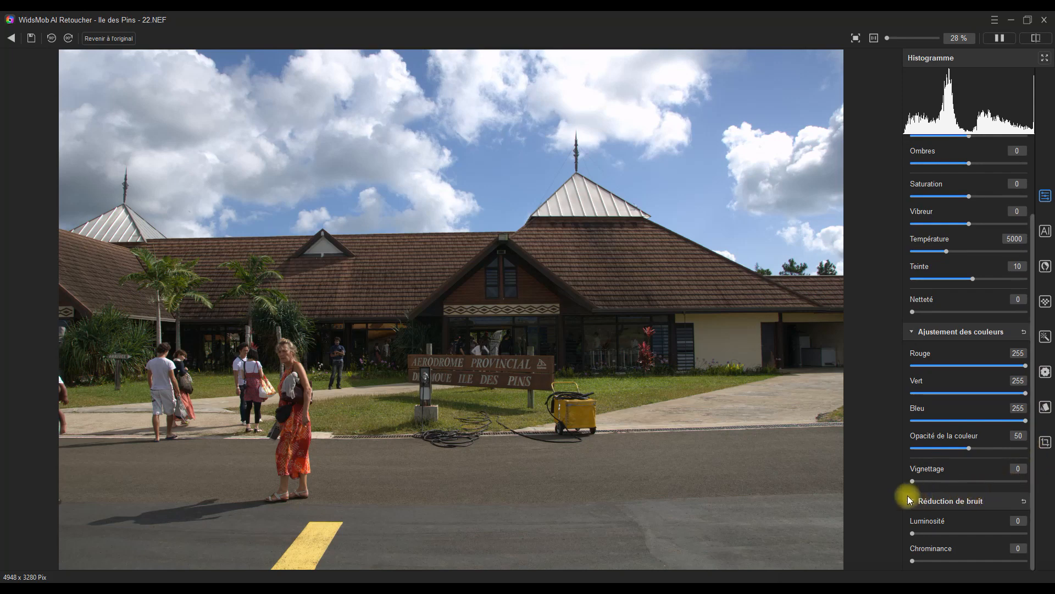
drag(913, 481, 925, 481)
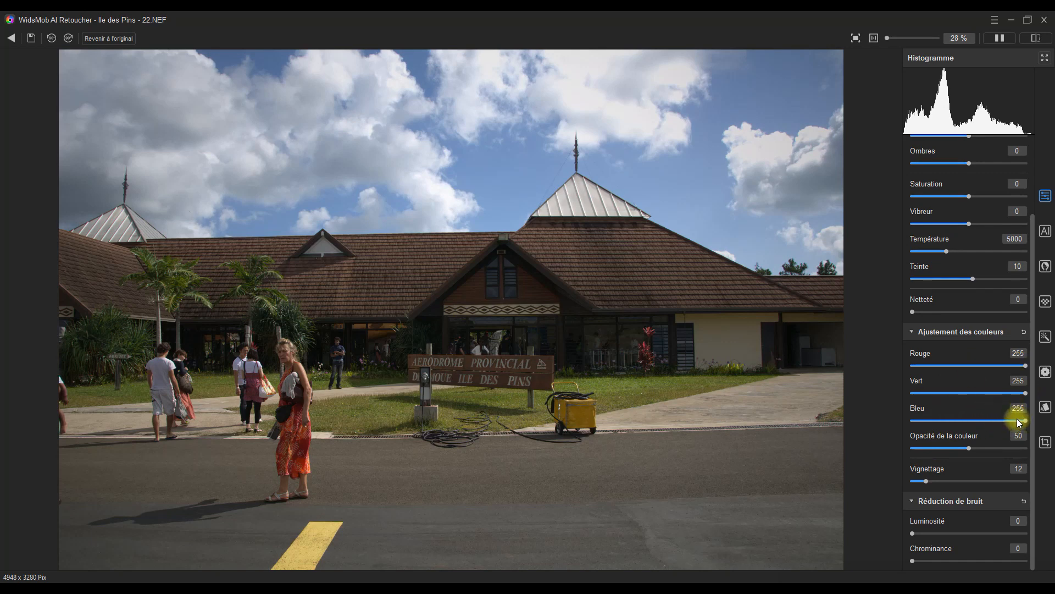
drag(1027, 420, 1000, 421)
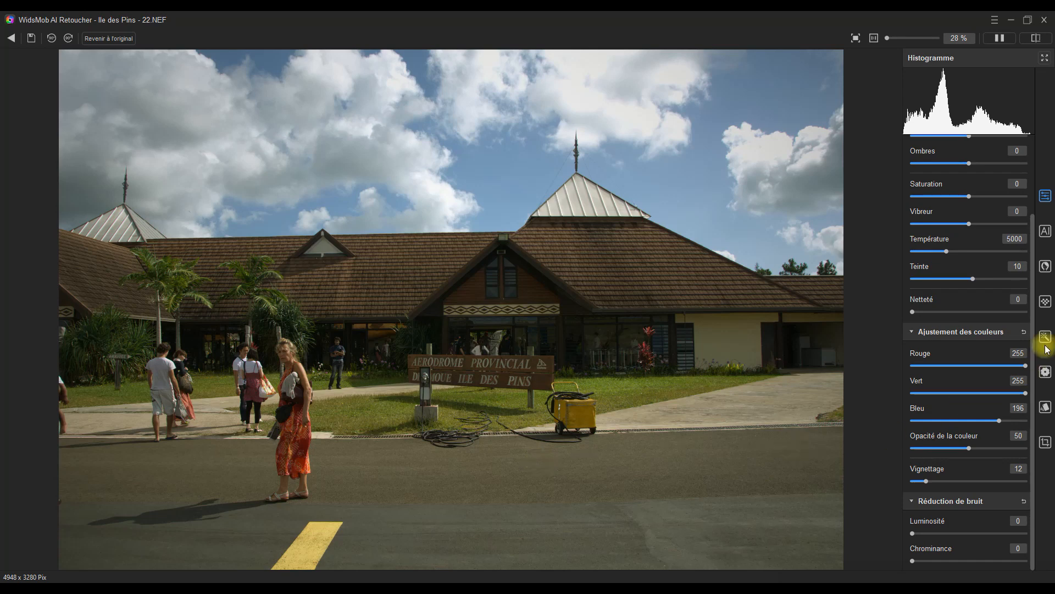
Step: Reset the Ajustement des couleurs and Amélioration groups to their default values
scroll(1038, 269, up, 3)
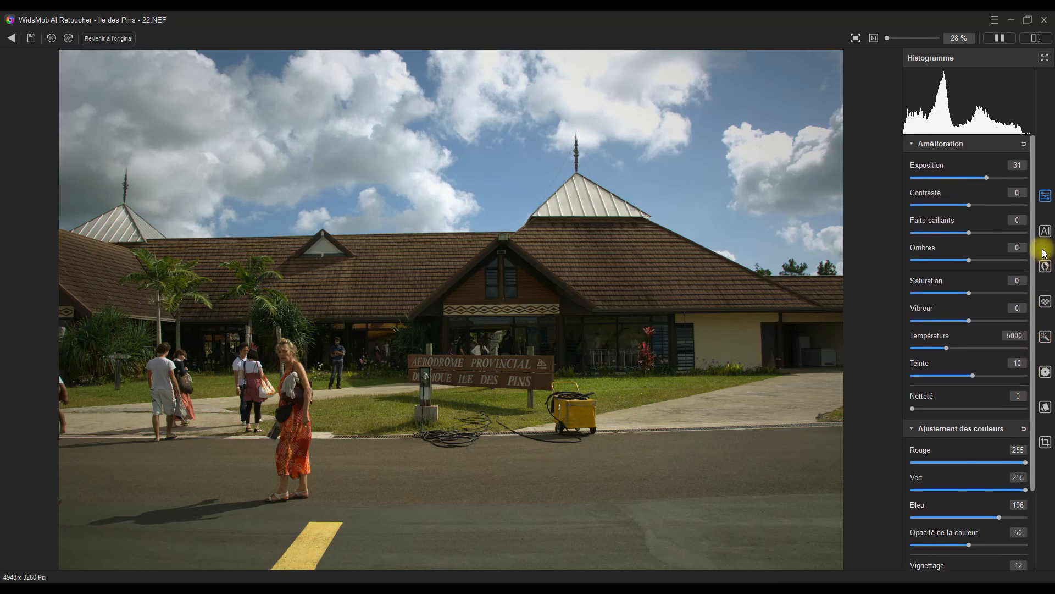
drag(1045, 253, 1046, 267)
scroll(1048, 282, down, 1)
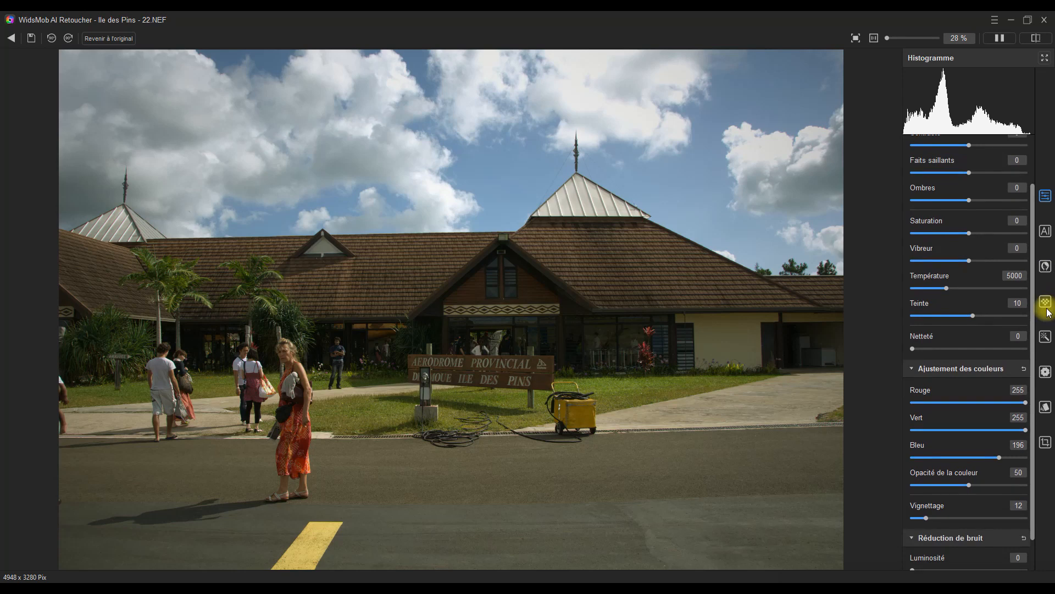
click(1028, 373)
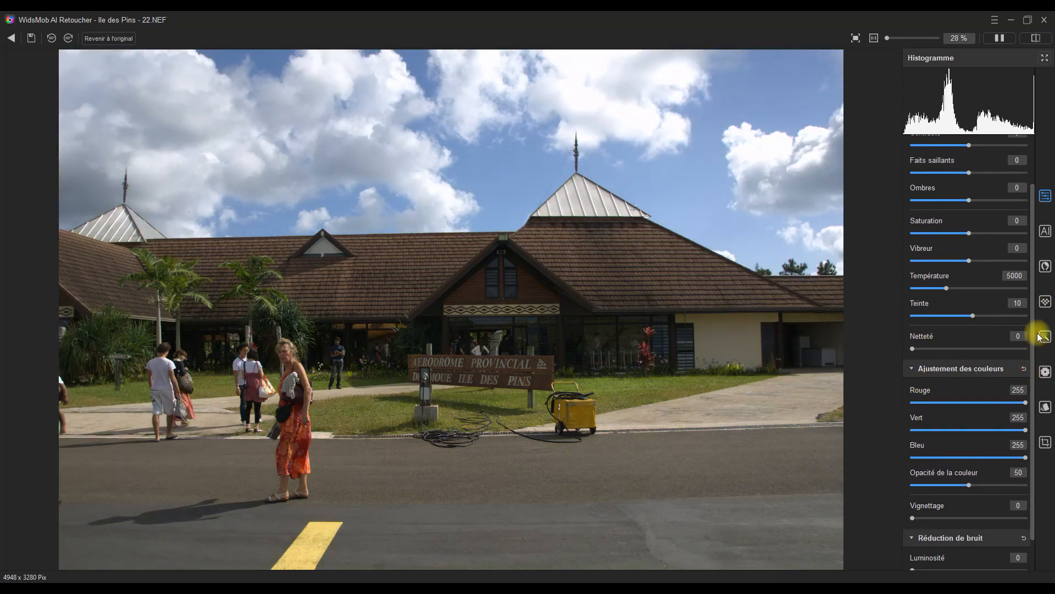
scroll(1034, 292, up, 2)
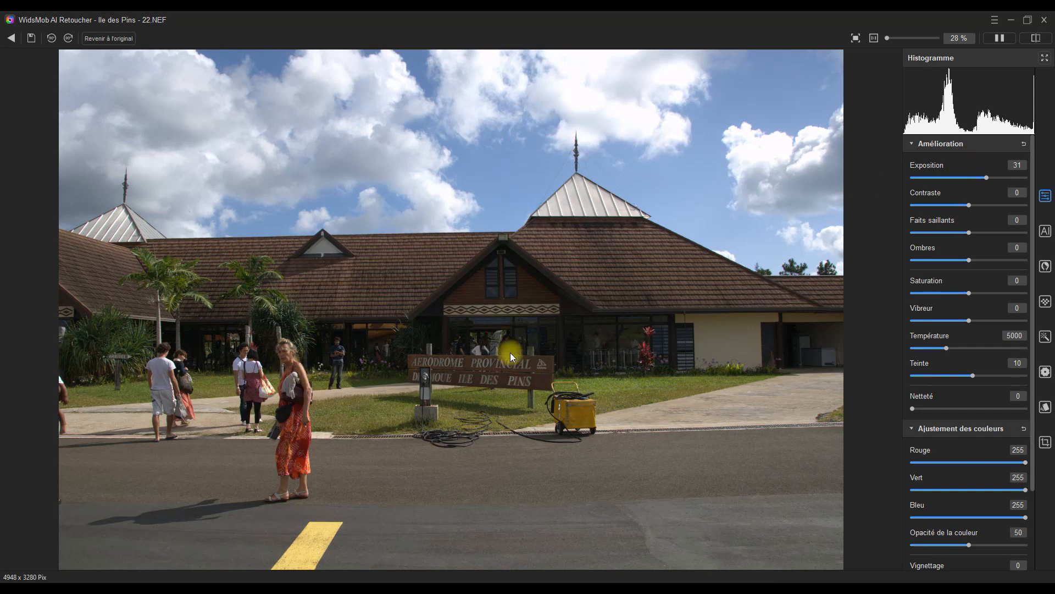
click(1024, 144)
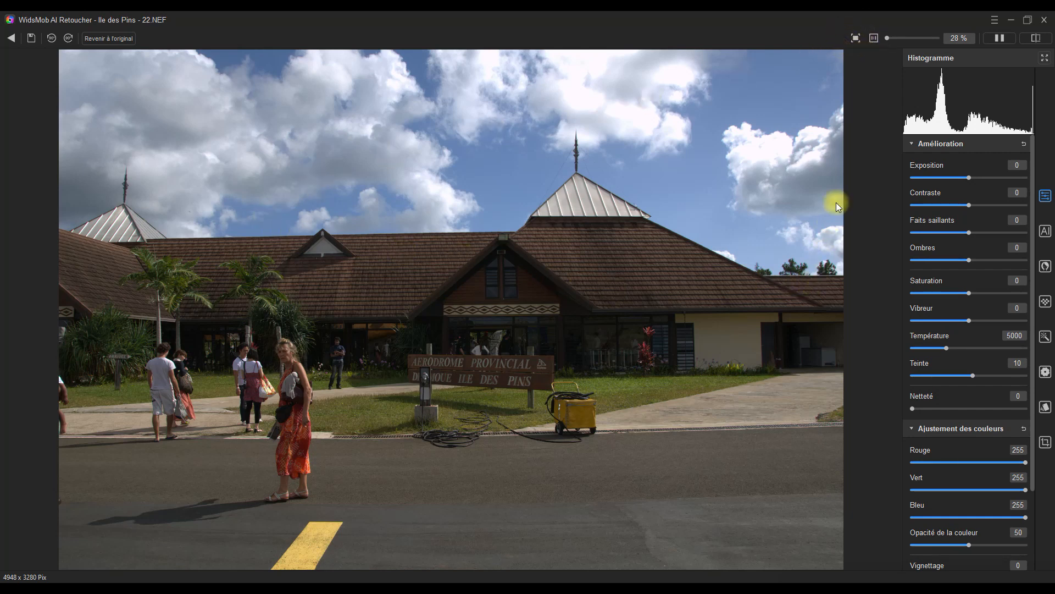
Step: View the photo at 100 % zoom and fit the whole image in the view again
click(874, 39)
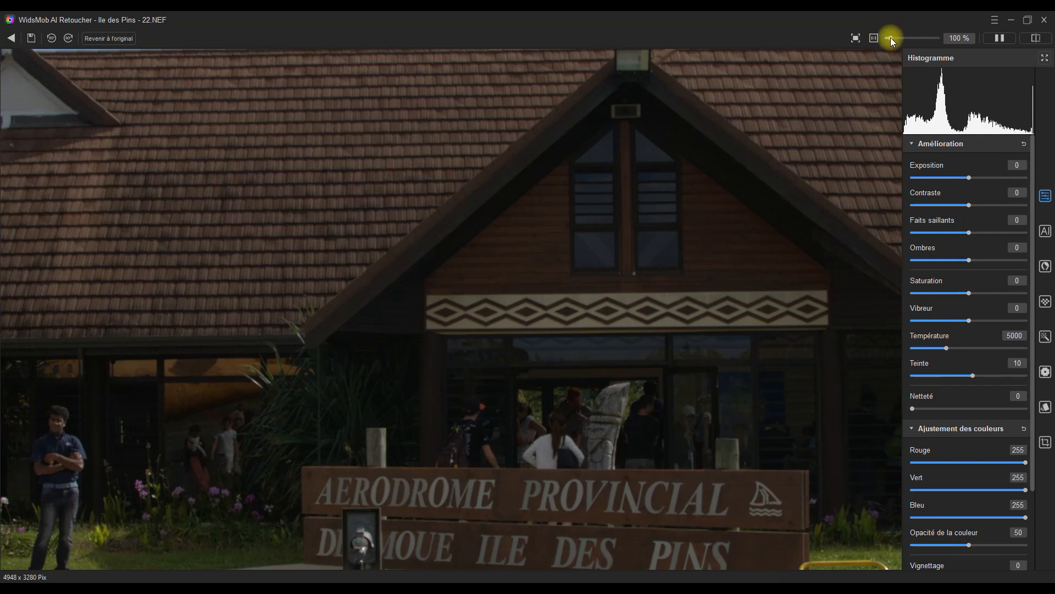
mouse_move(891, 38)
mouse_down()
mouse_move(905, 40)
mouse_move(879, 43)
mouse_up()
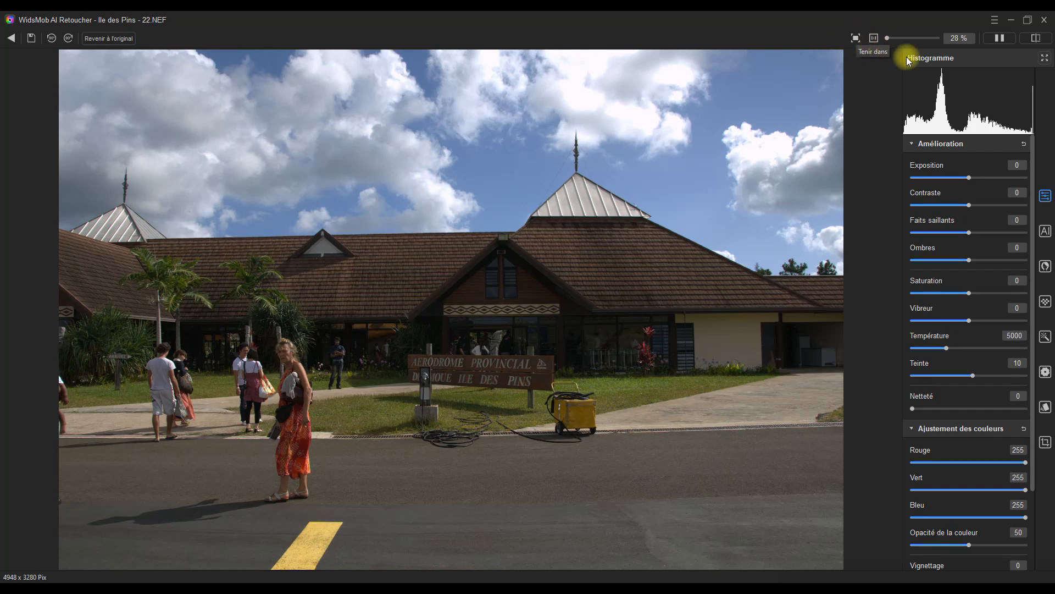
Step: Set Exposition to 59 and compare the edited photo with the original, both side by side and in full view
click(1001, 38)
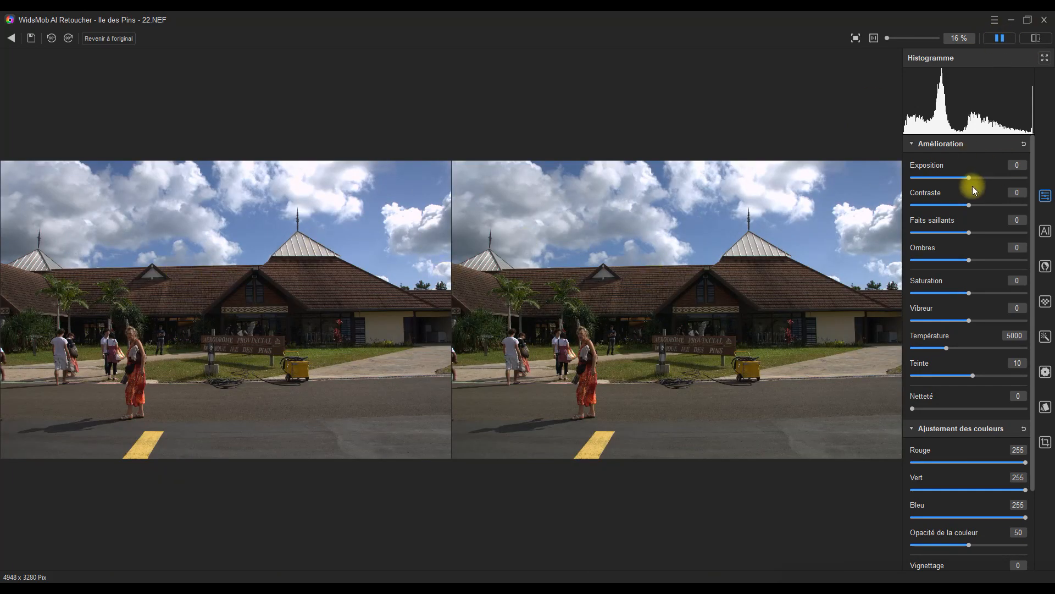
drag(971, 179, 1002, 175)
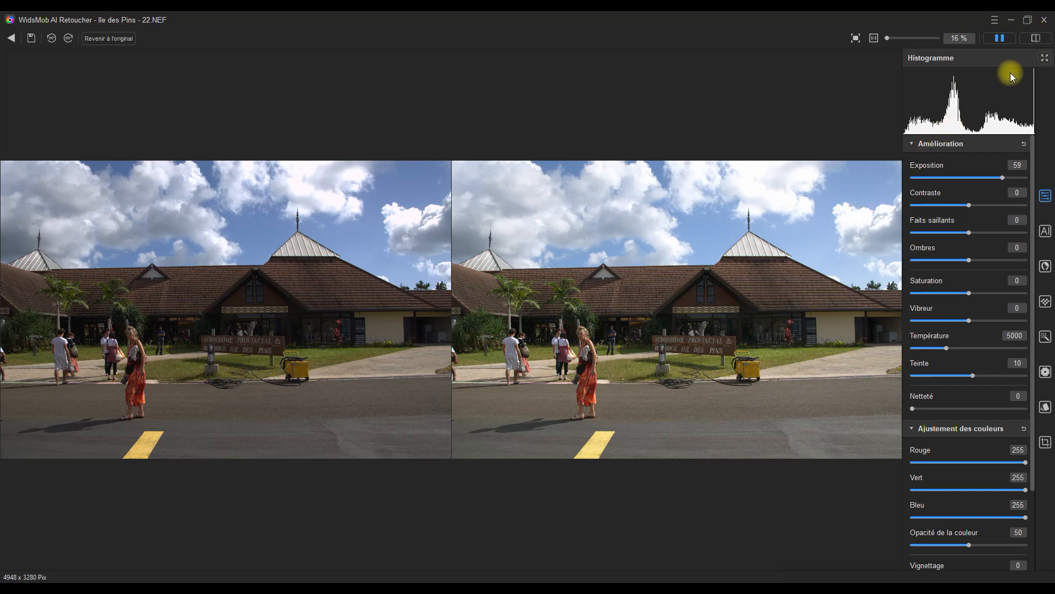
click(1001, 38)
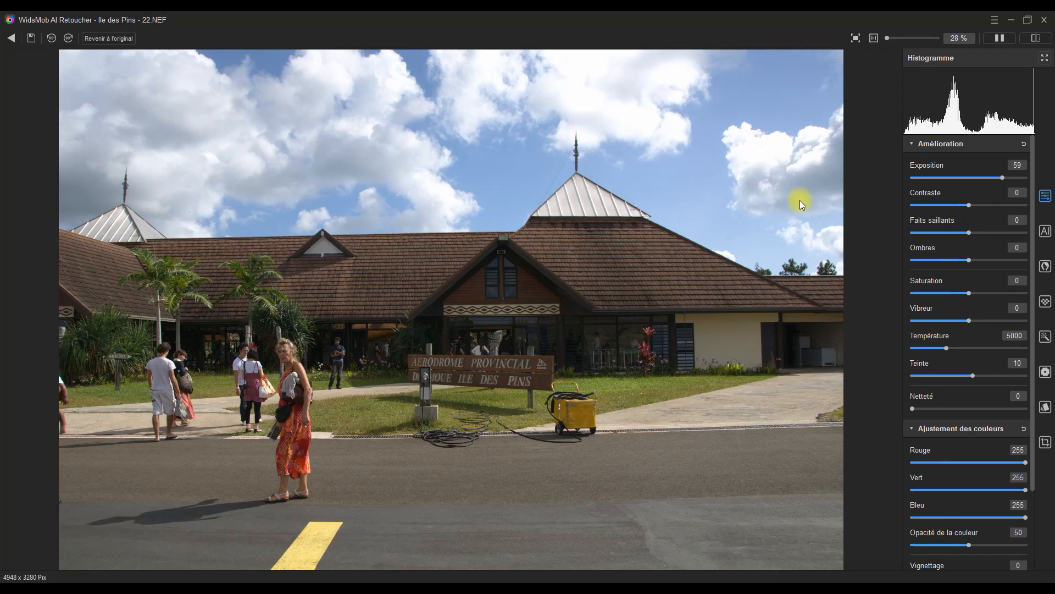
click(1037, 39)
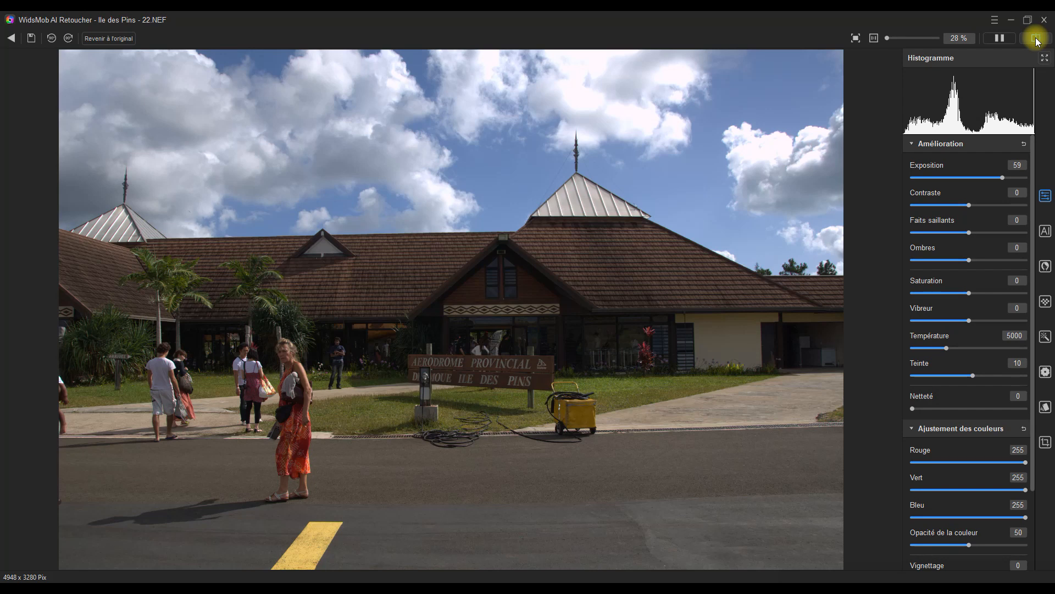
click(1036, 40)
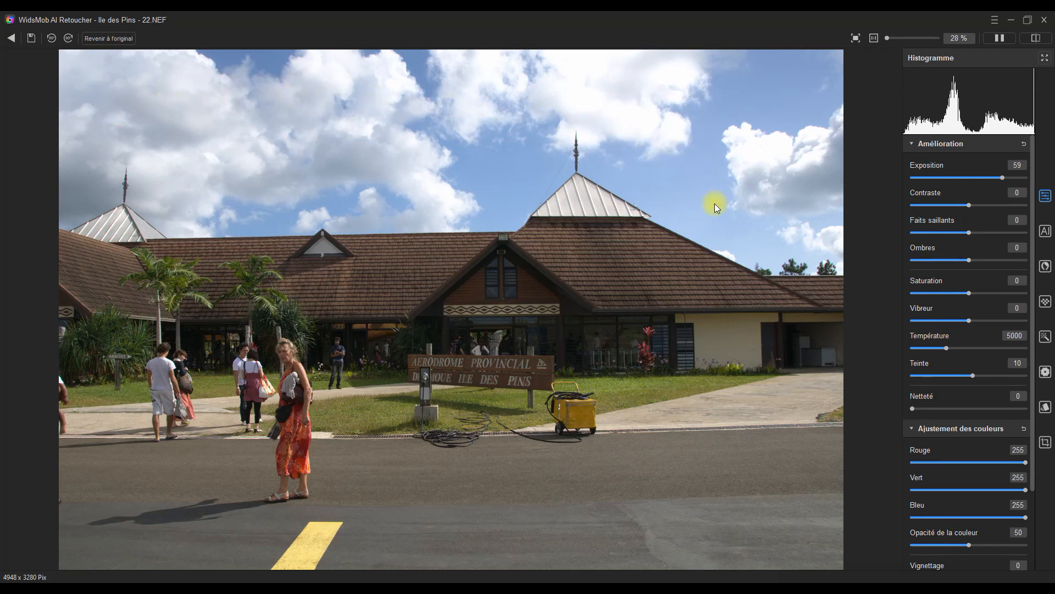
Step: Revert the photo to its original state and return to the photo library
click(109, 39)
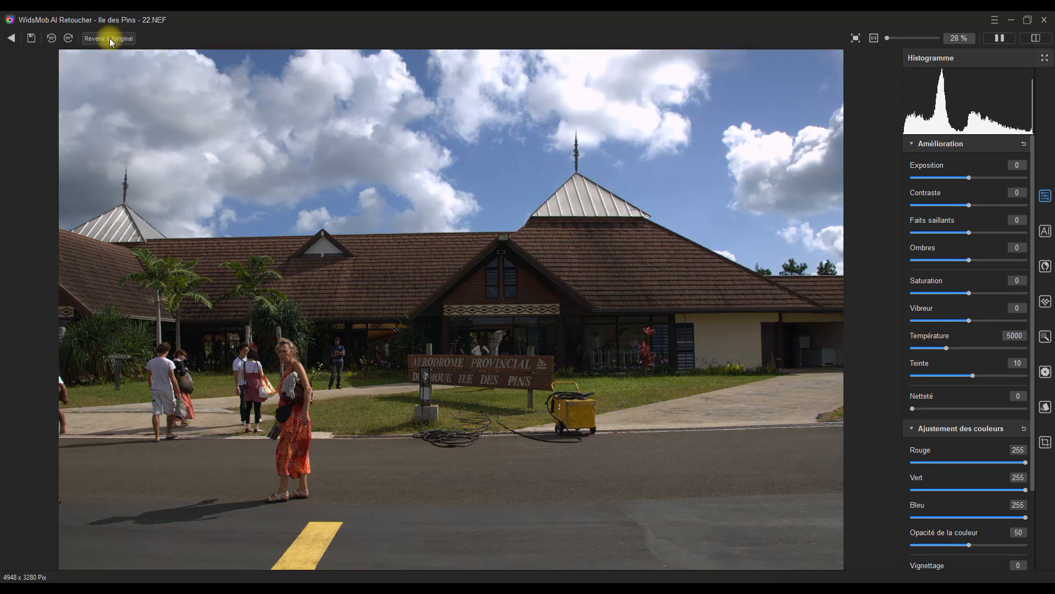
click(11, 39)
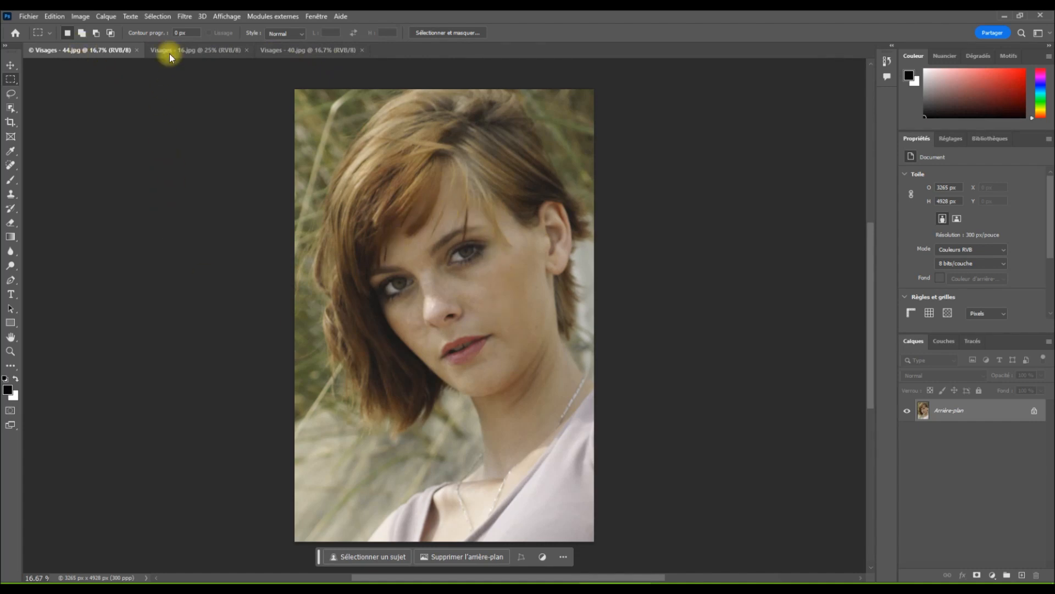
Step: In Photoshop, open Neural Filters on Visages - 44.jpg and enable the Lissage de la peau filter
click(185, 16)
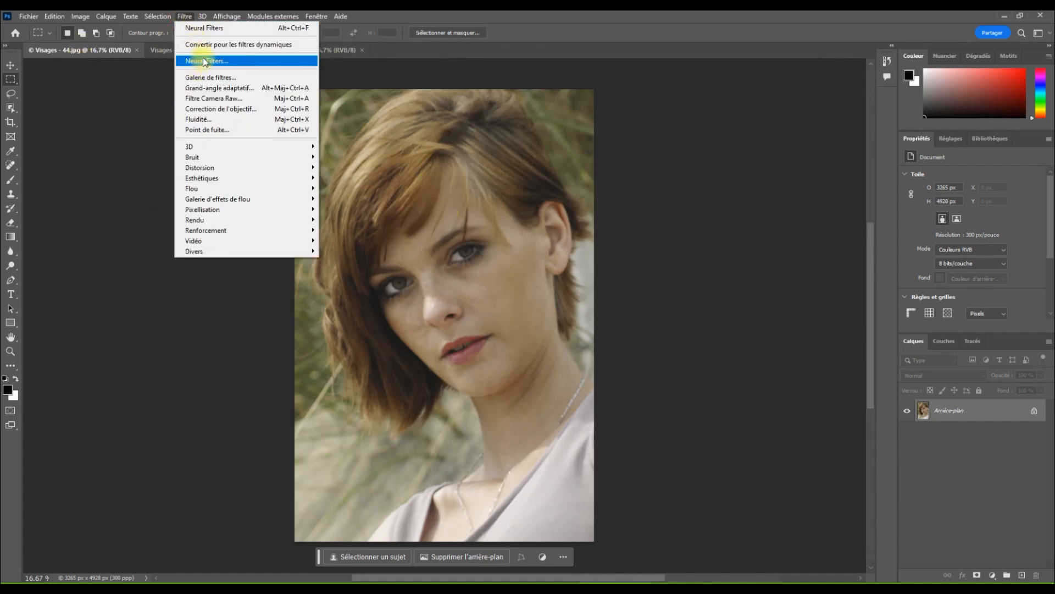
click(204, 61)
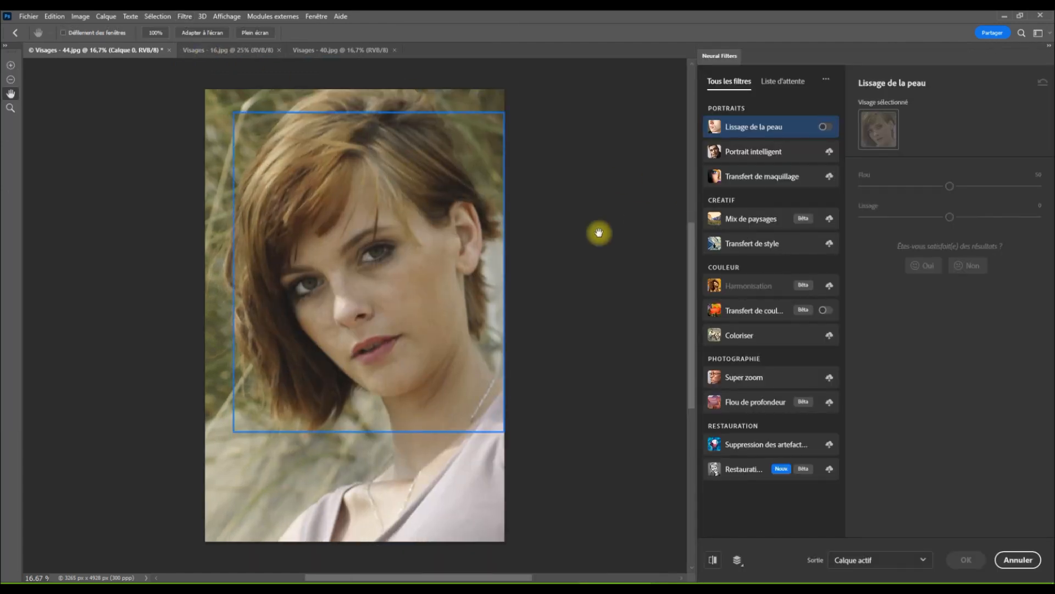
click(821, 129)
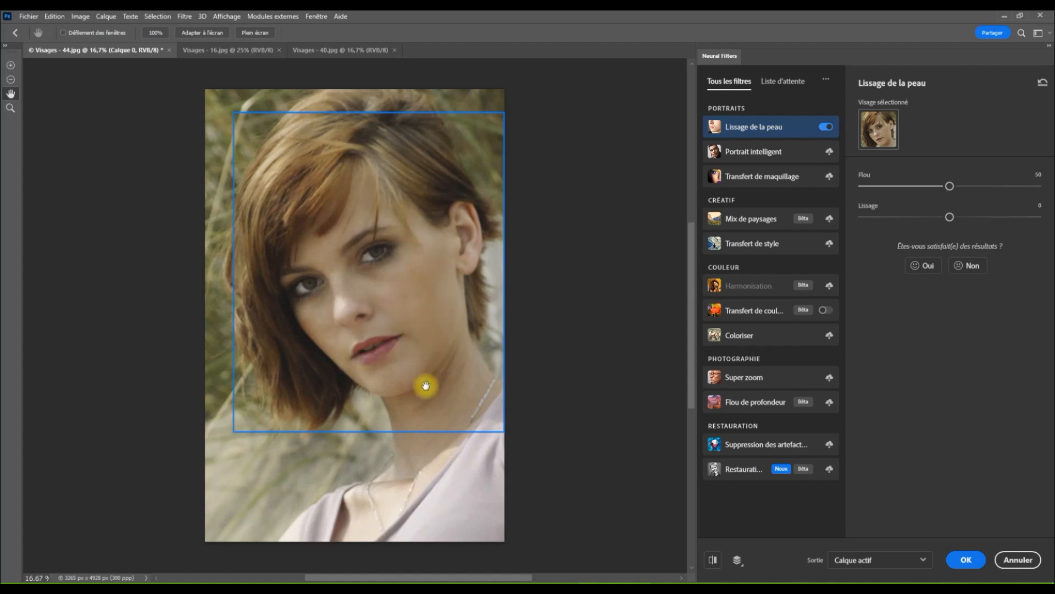
Step: Apply the skin smoothing and save the result as the JPEG Visages - 44 Photoshop.jpg at Maximum quality
click(968, 558)
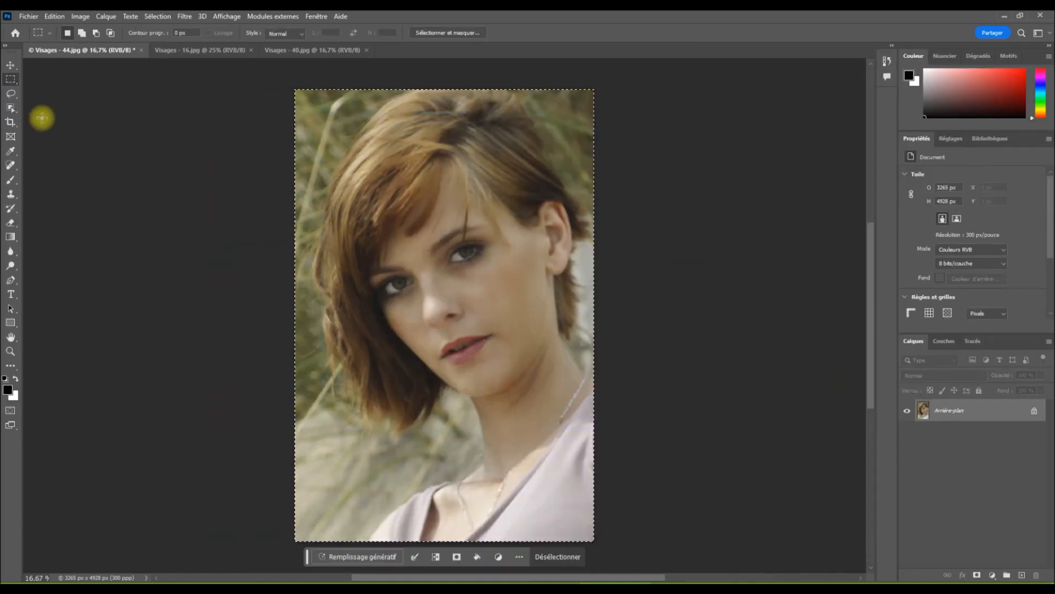
key(ctrl+d)
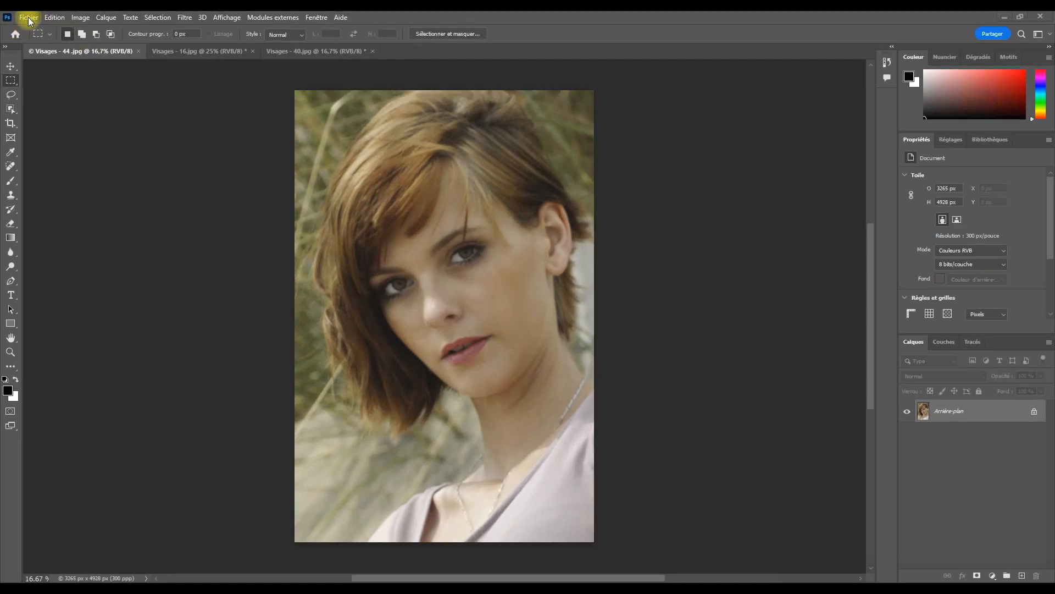
click(28, 16)
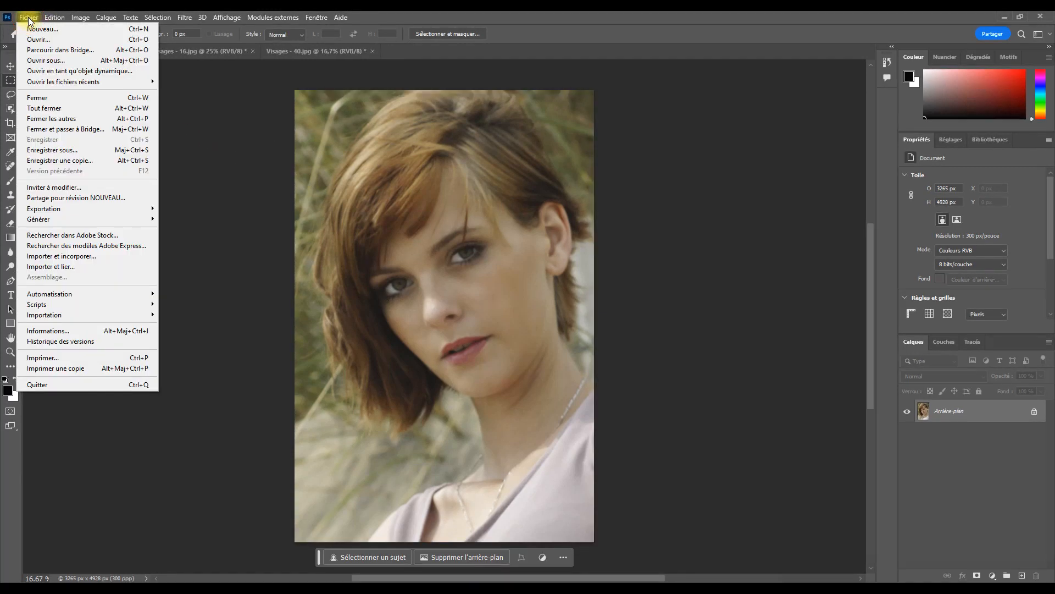
click(42, 149)
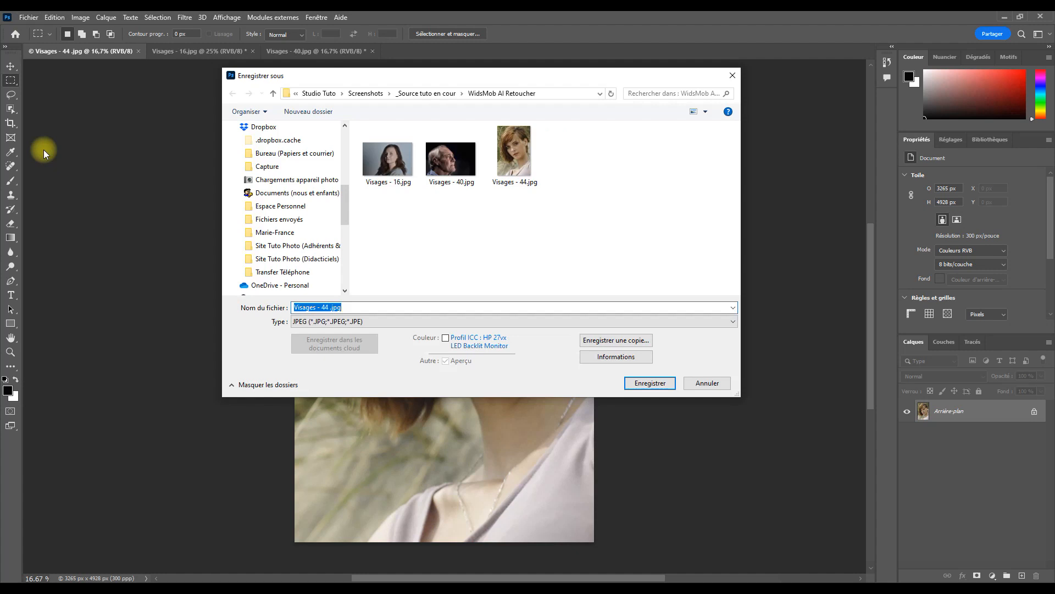
click(329, 307)
text(Photoshop)
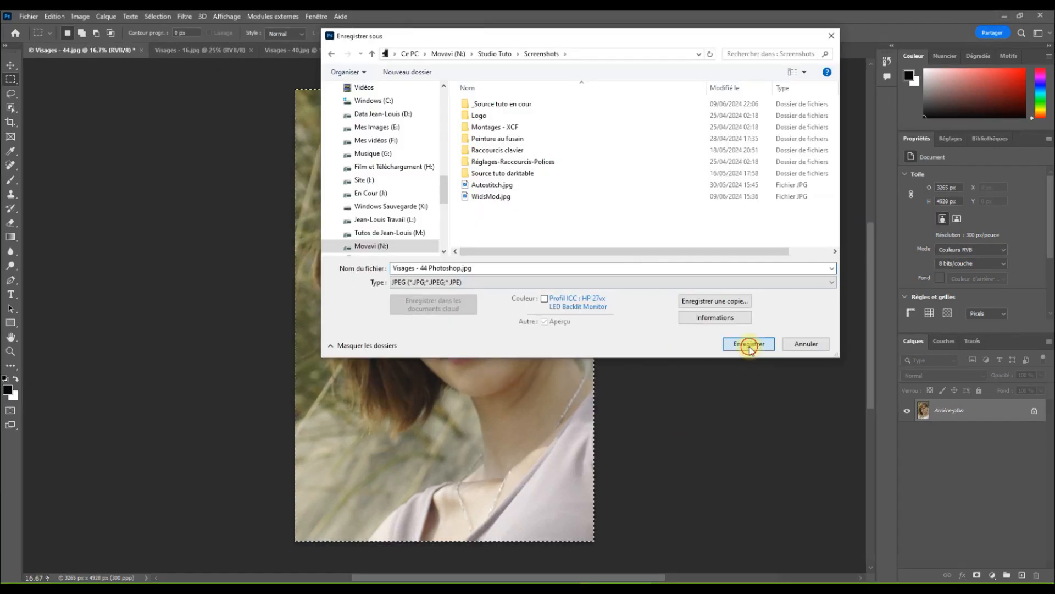
click(749, 345)
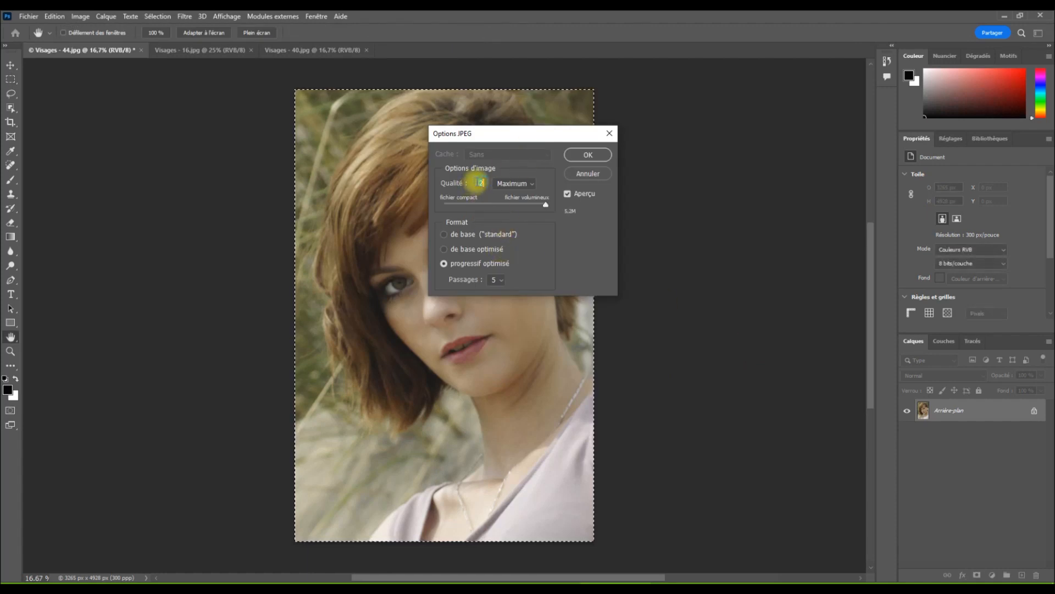
click(588, 156)
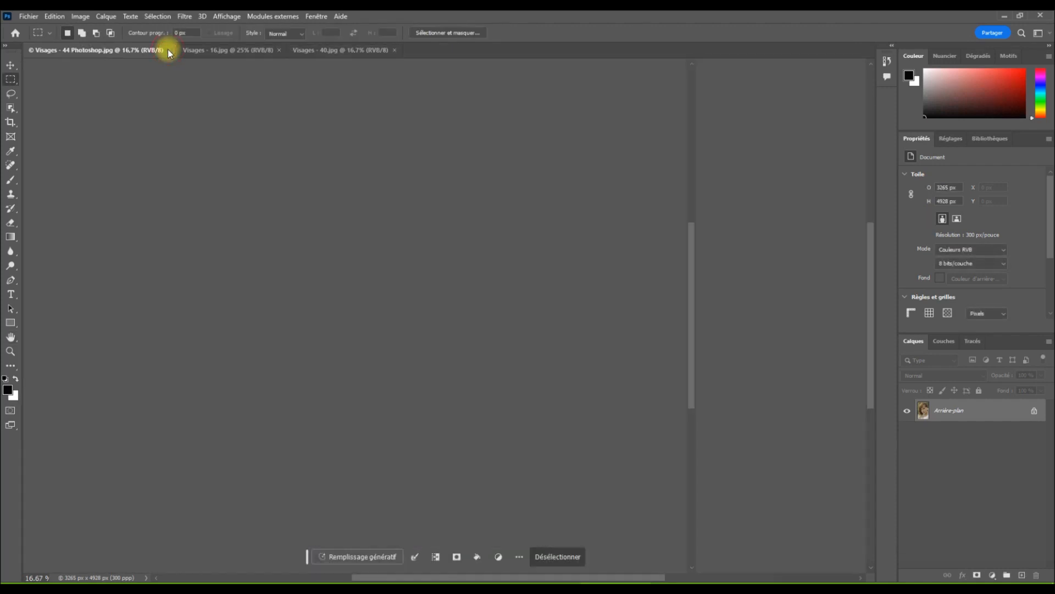
Step: Close the saved photo and apply the Lissage de la peau neural filter to Visages - 16.jpg
click(168, 50)
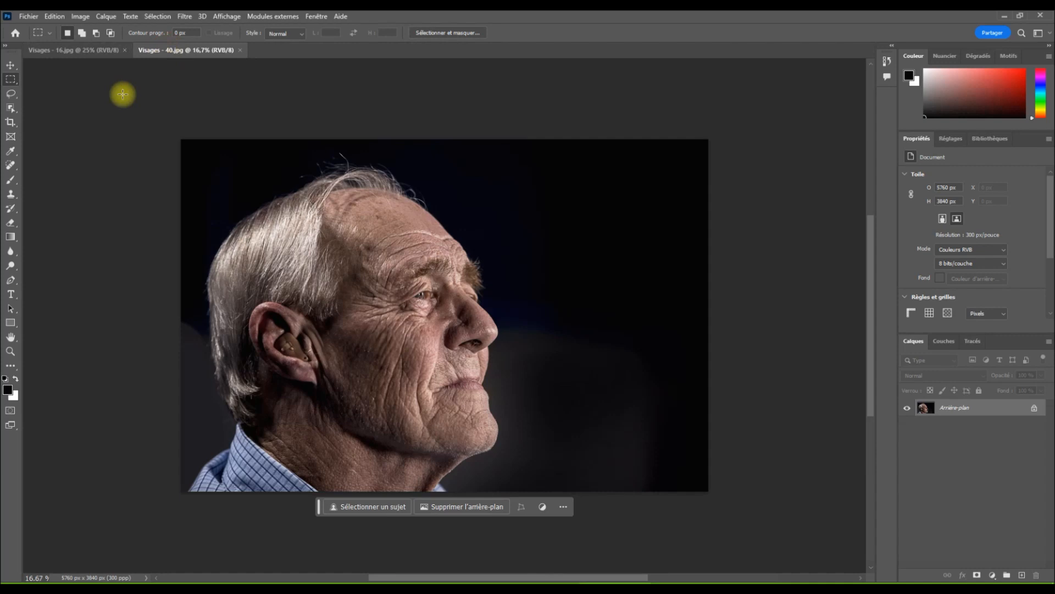
click(77, 55)
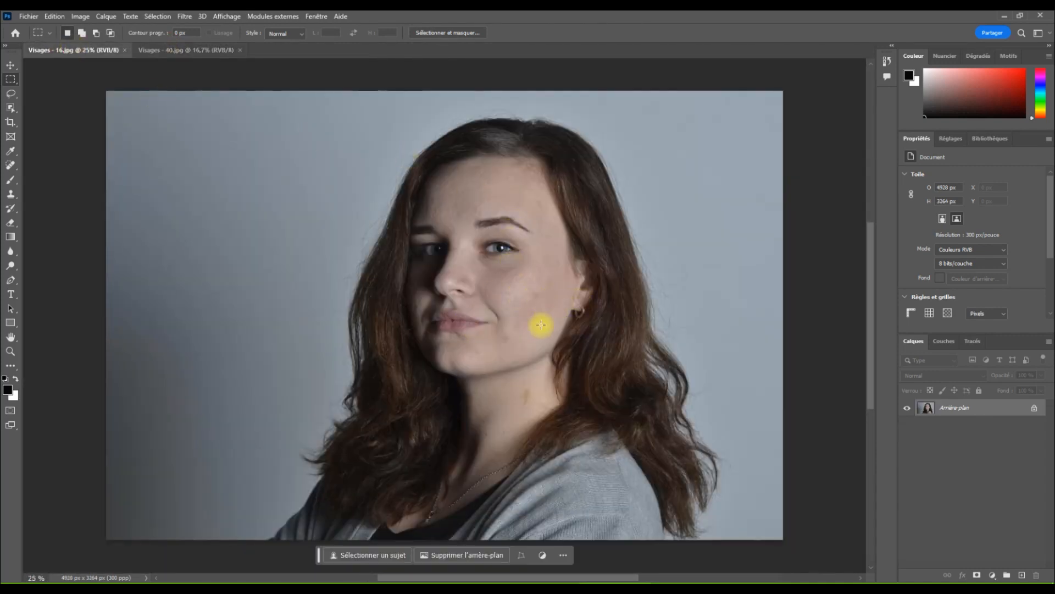
click(184, 17)
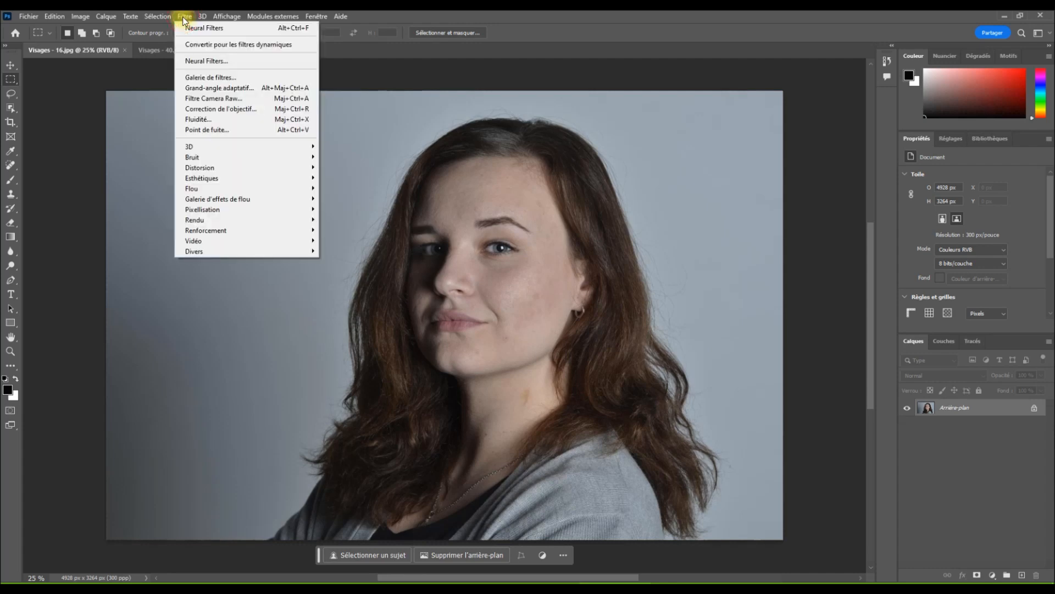
click(207, 61)
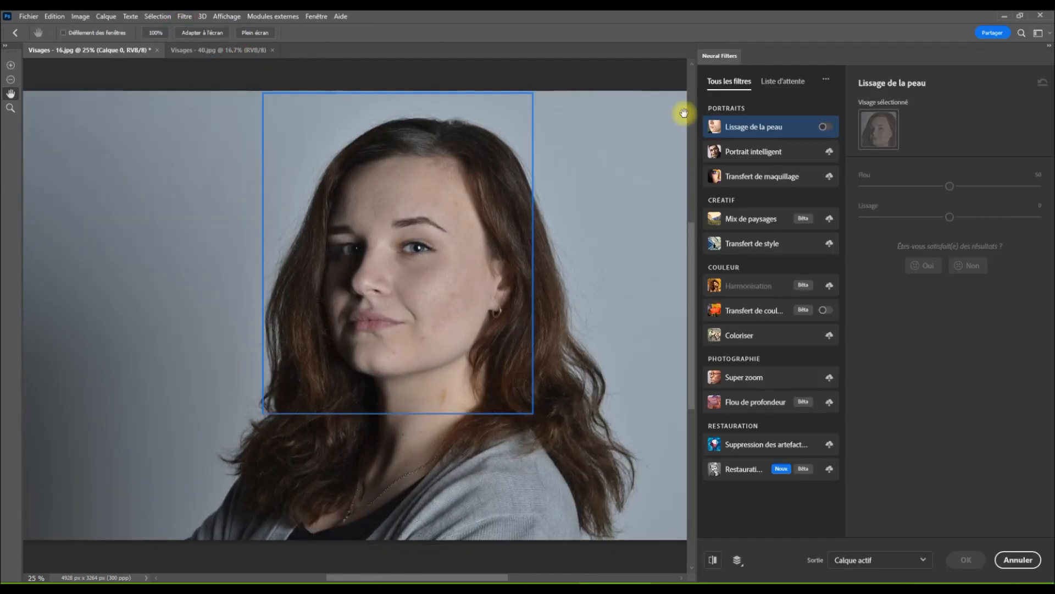
click(825, 127)
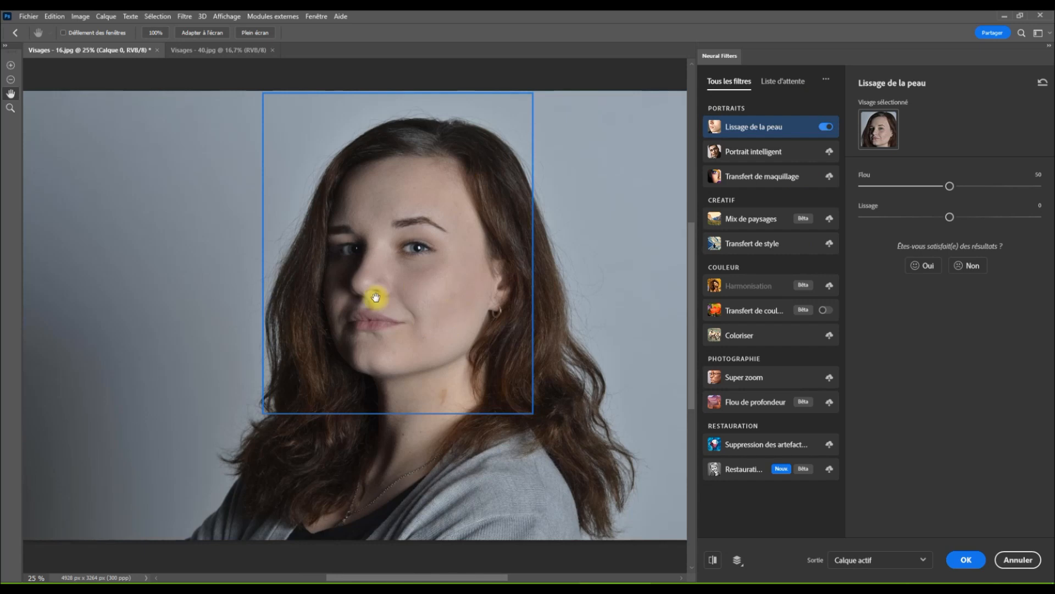
click(968, 560)
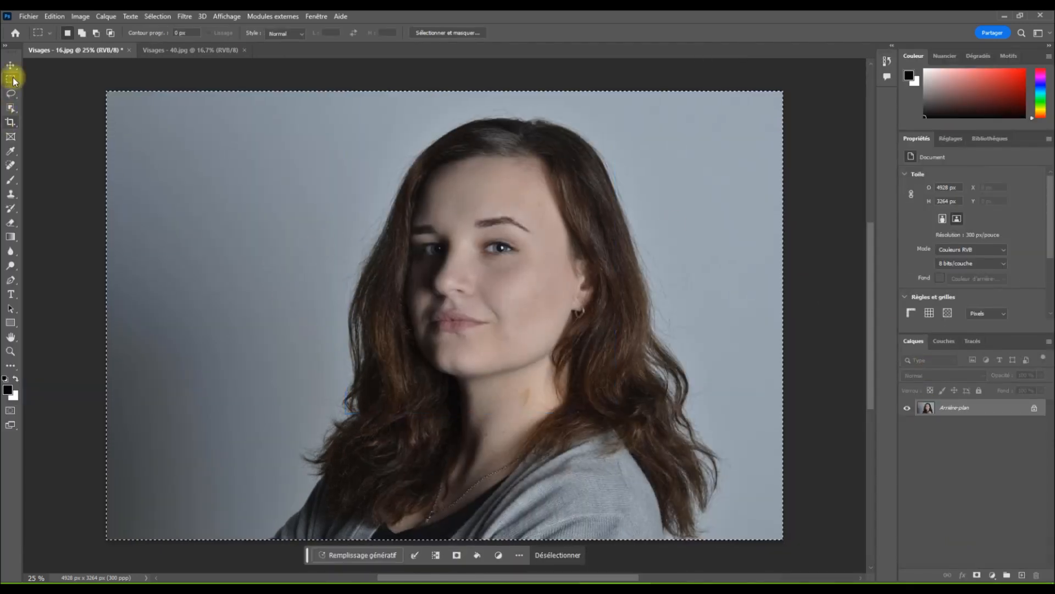
Step: Save the smoothed portrait as a JPEG named Visages - 16 Photoshop.jpg in the WidsMob AI Retoucher folder
click(29, 17)
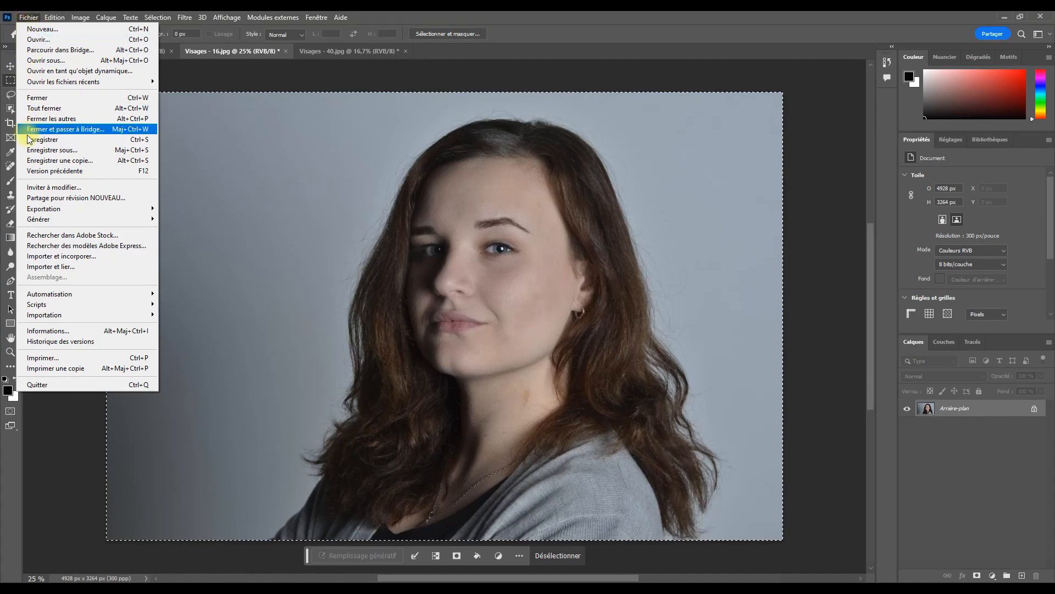
click(36, 151)
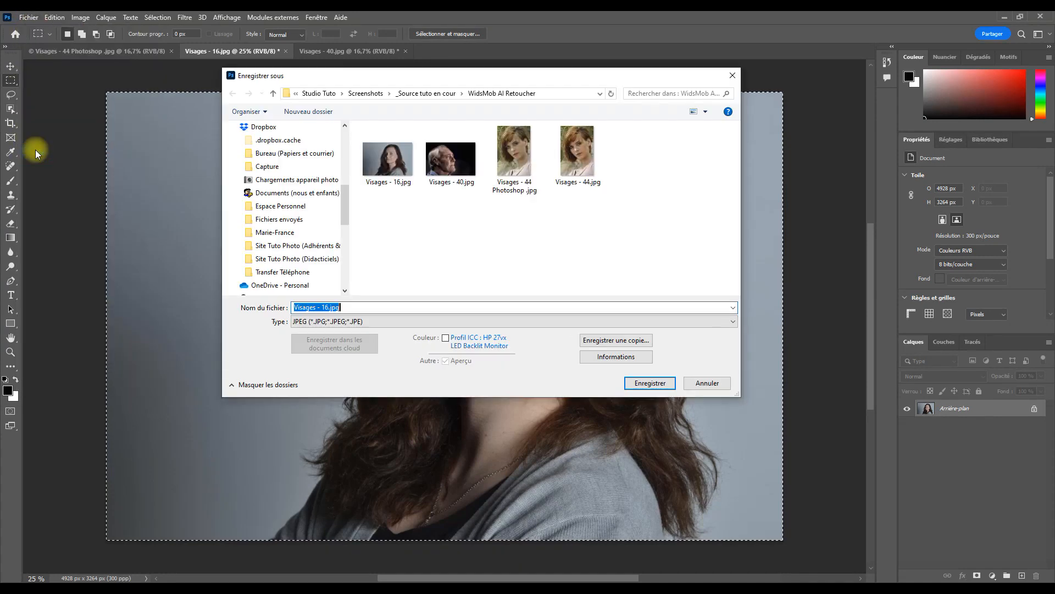
click(329, 306)
text(Pho)
text(toshop)
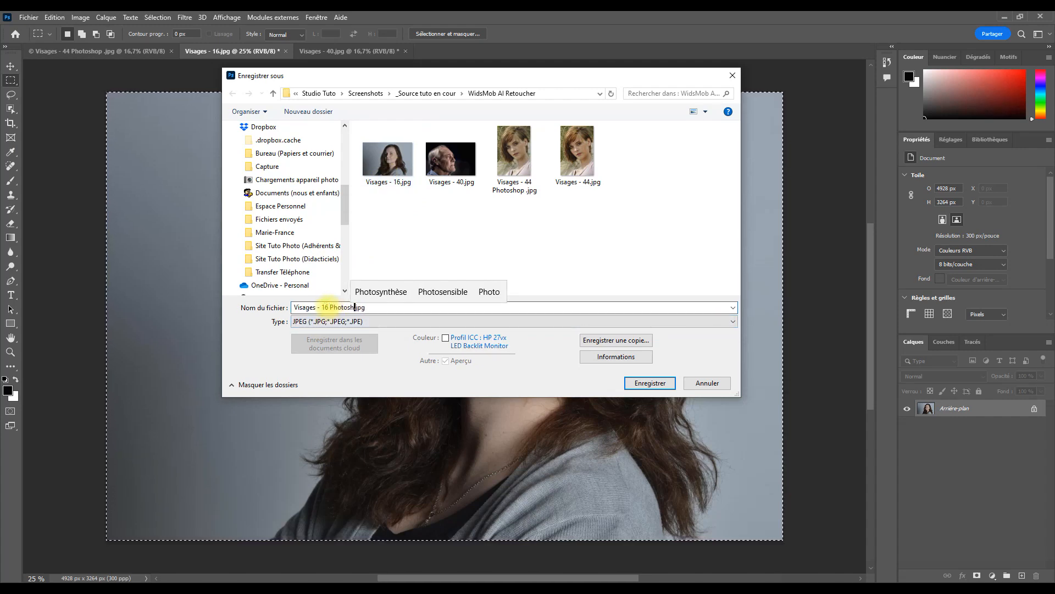
click(649, 383)
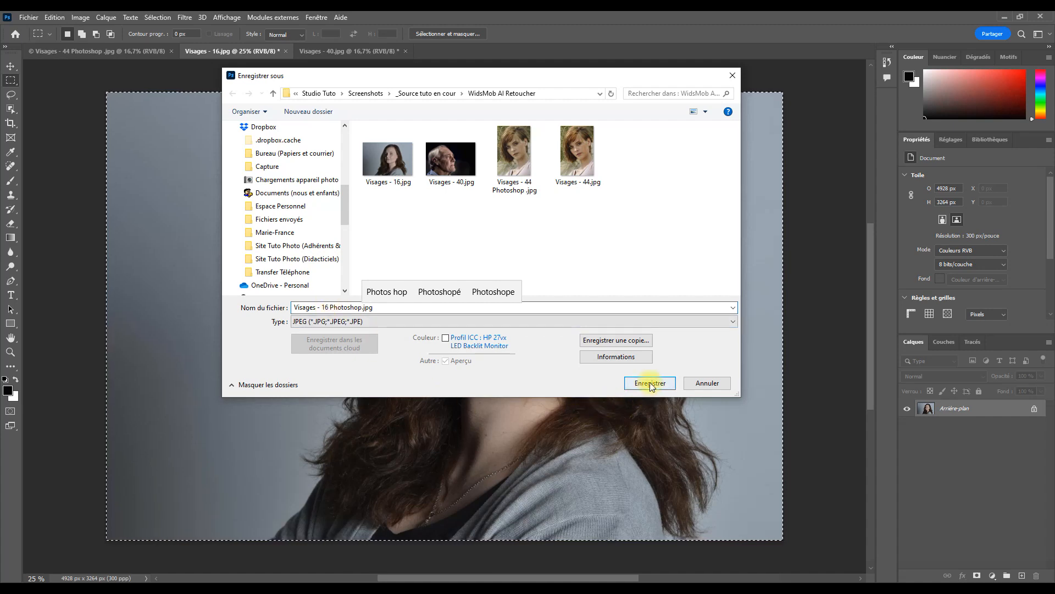
click(587, 154)
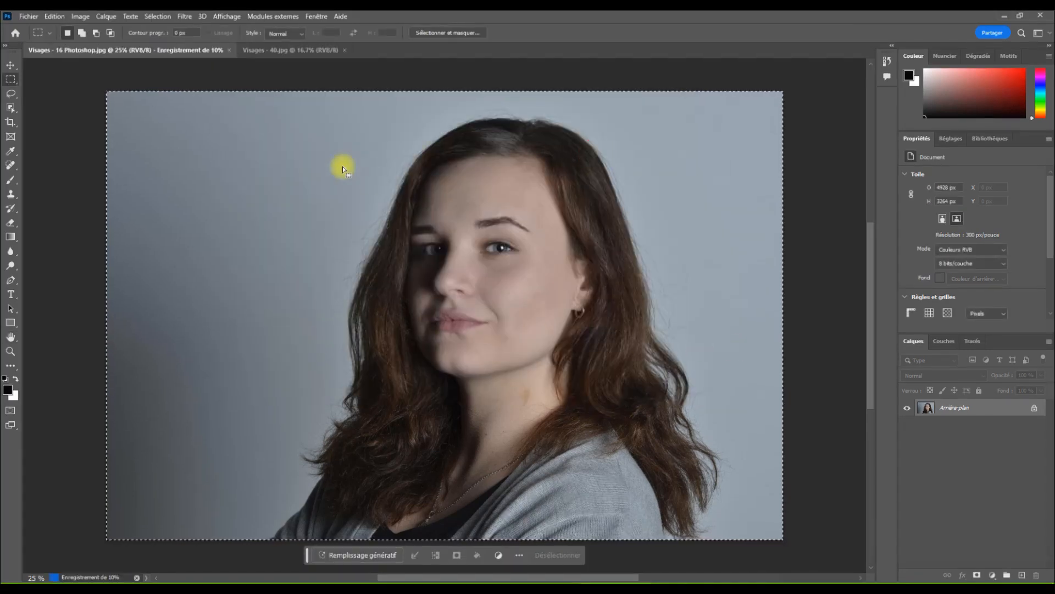
Step: Close the saved portrait and apply the Lissage de la peau neural filter to Visages - 40.jpg
click(158, 50)
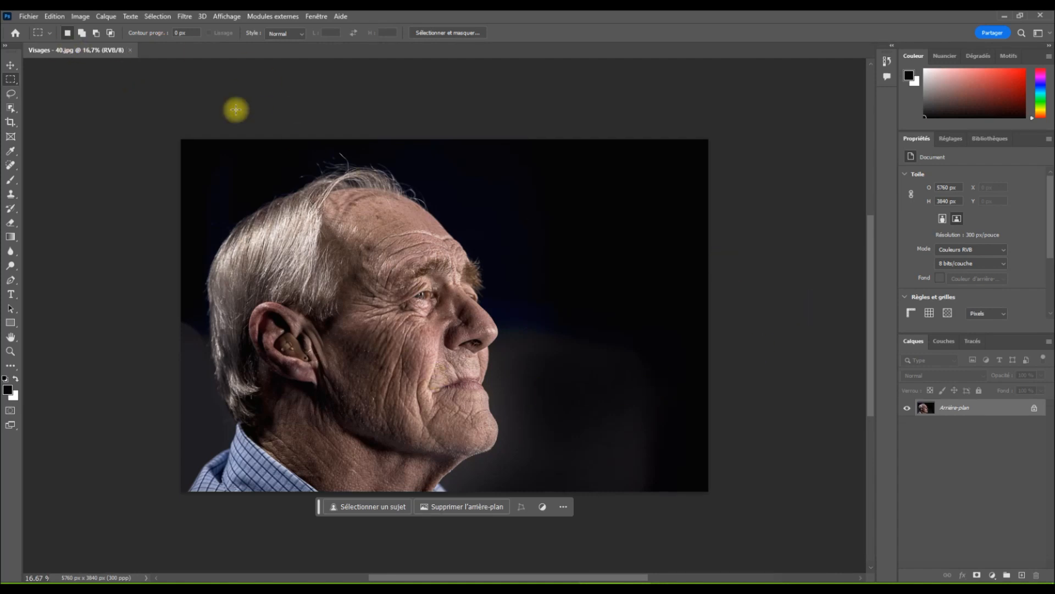
click(189, 16)
click(195, 62)
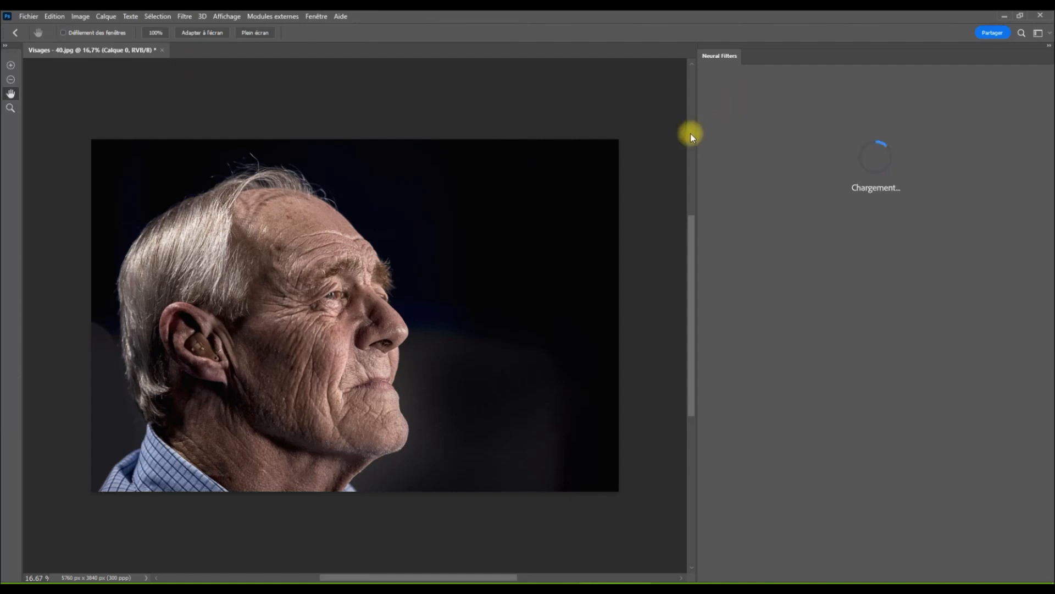
click(823, 128)
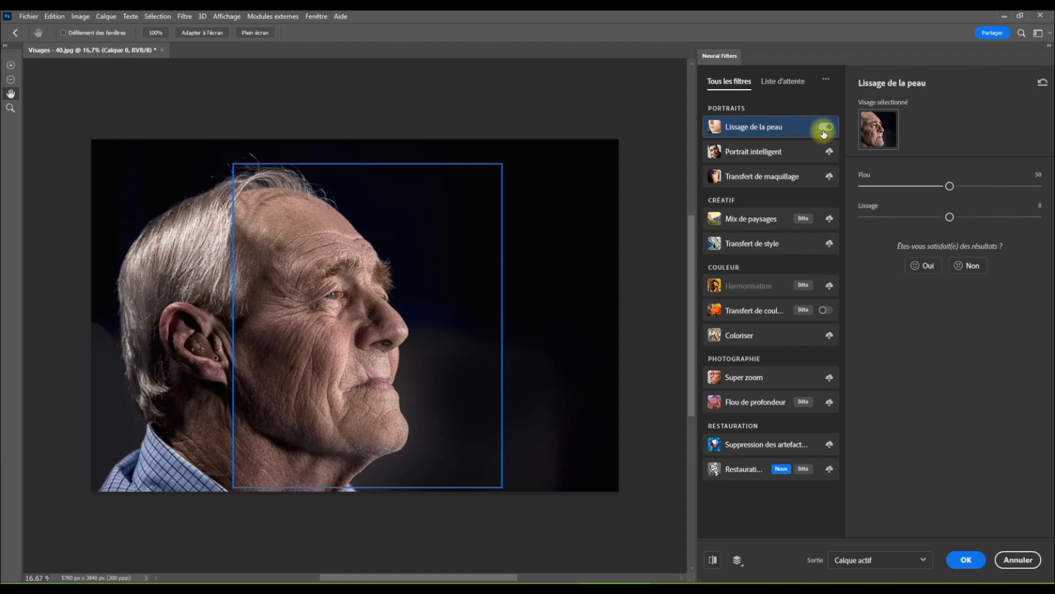
mouse_move(371, 308)
mouse_down()
mouse_move(399, 307)
mouse_move(388, 307)
mouse_up()
drag(512, 416, 510, 406)
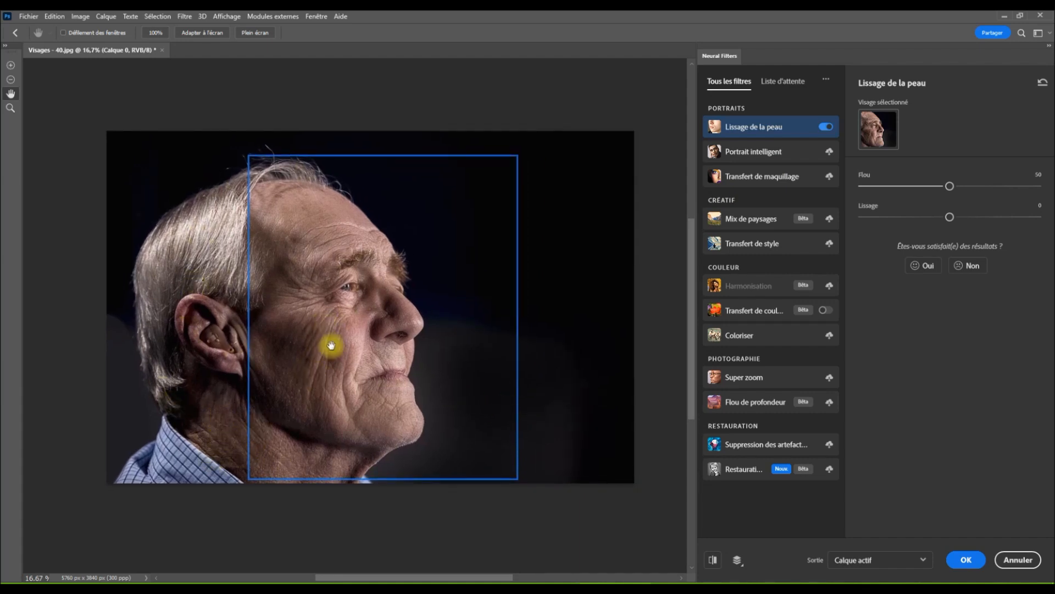
click(969, 560)
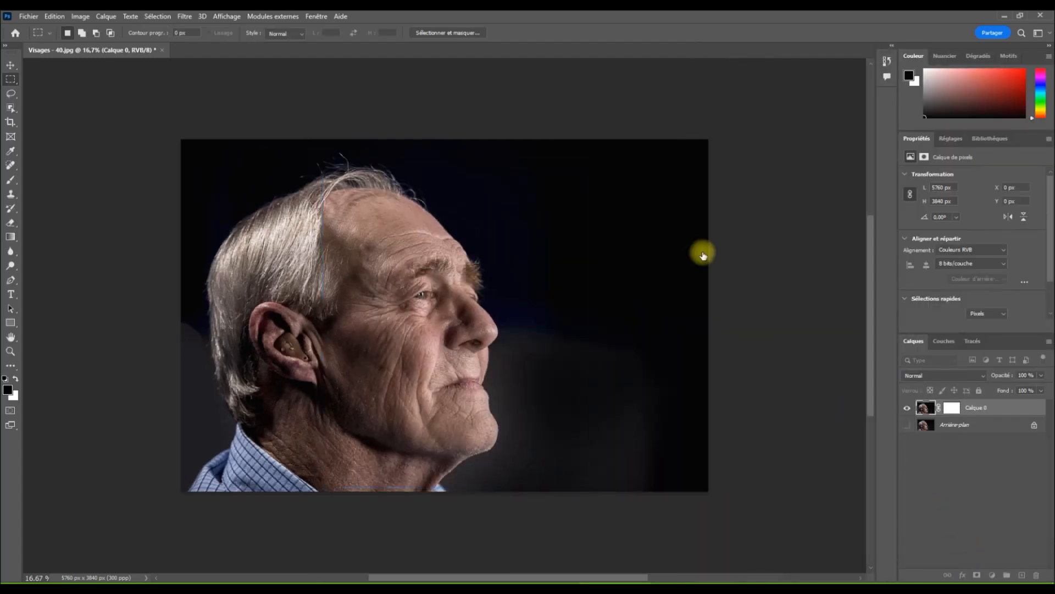
key(ctrl+a)
Step: Save the smoothed photo as the JPEG Visages - 40 Photoshop.jpg, then close it and quit Photoshop
click(28, 17)
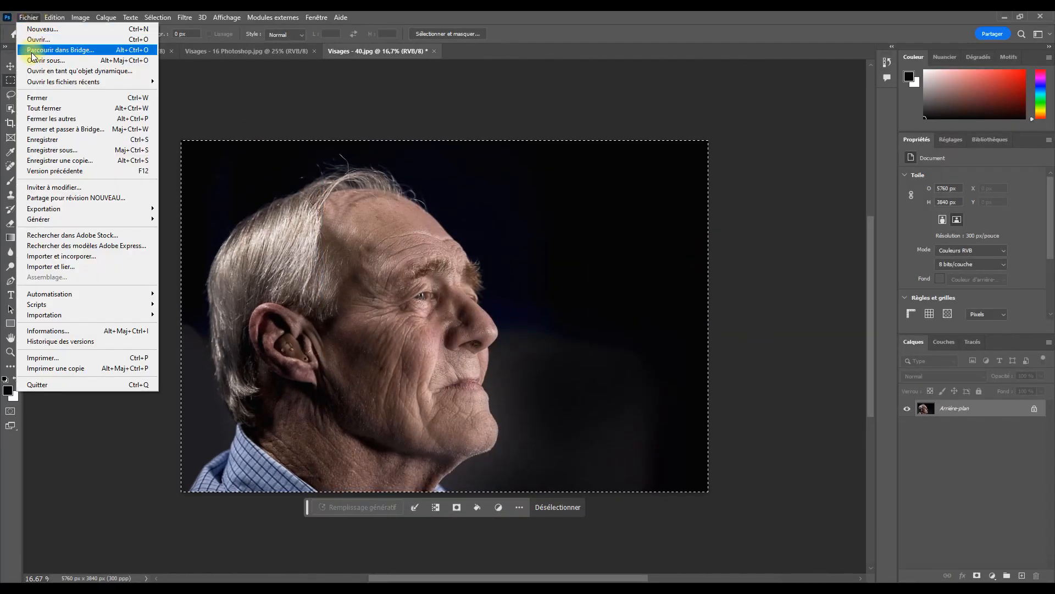
click(40, 150)
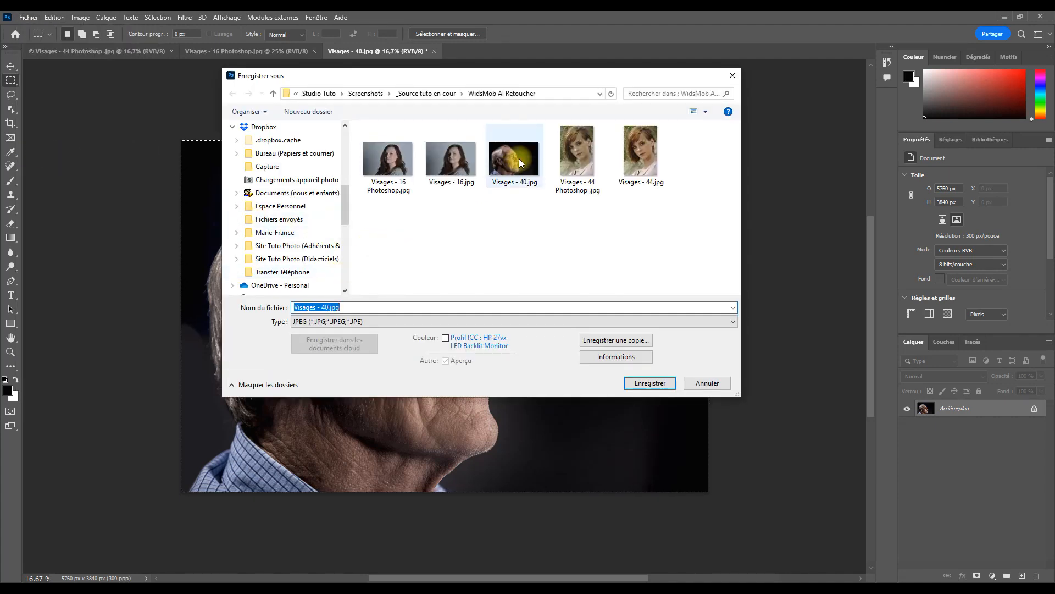
click(329, 307)
text(Photoshop)
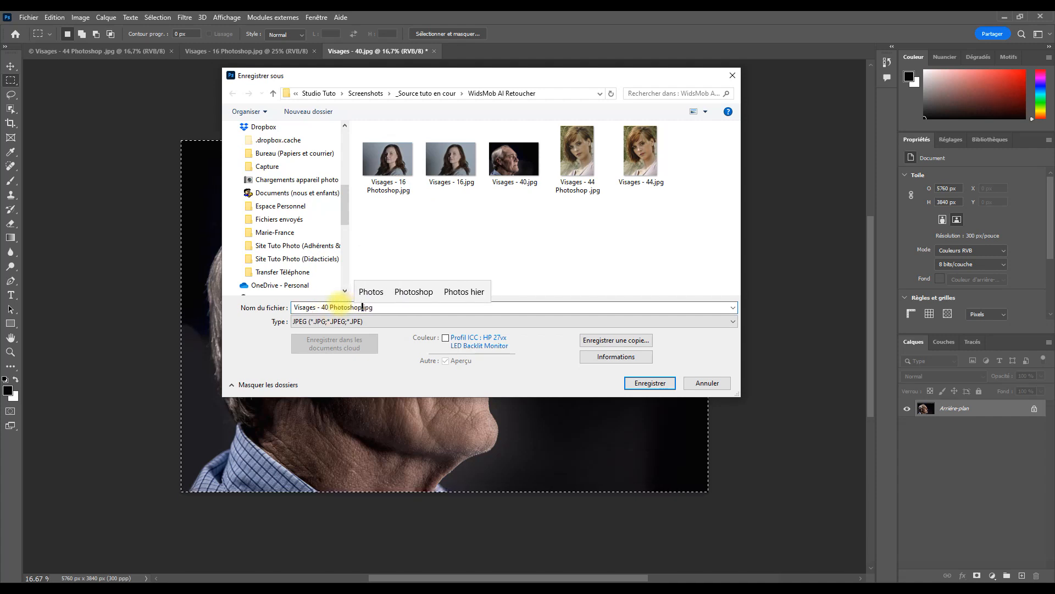
click(651, 383)
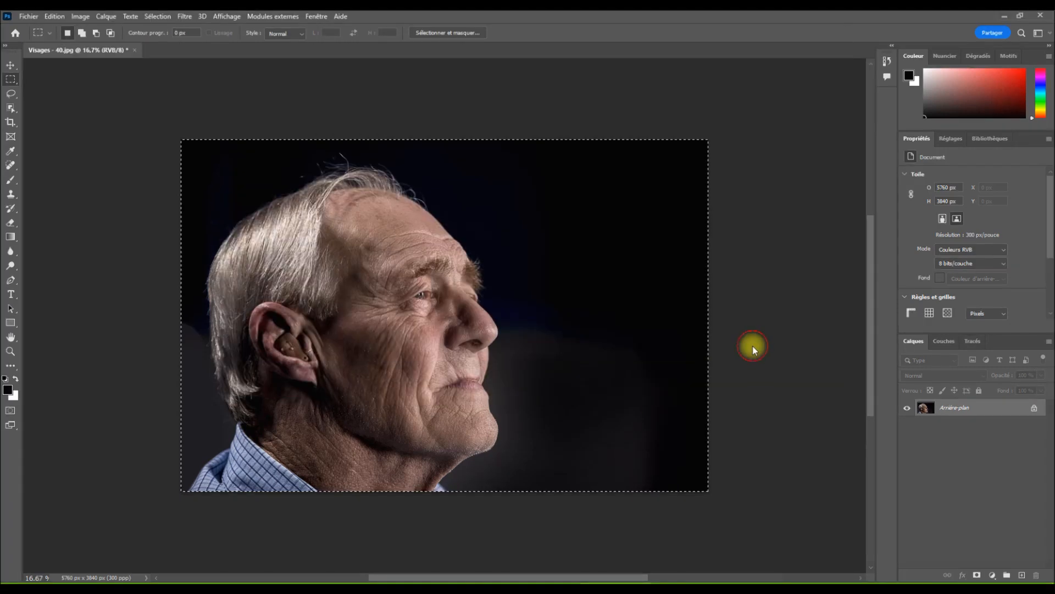
click(589, 159)
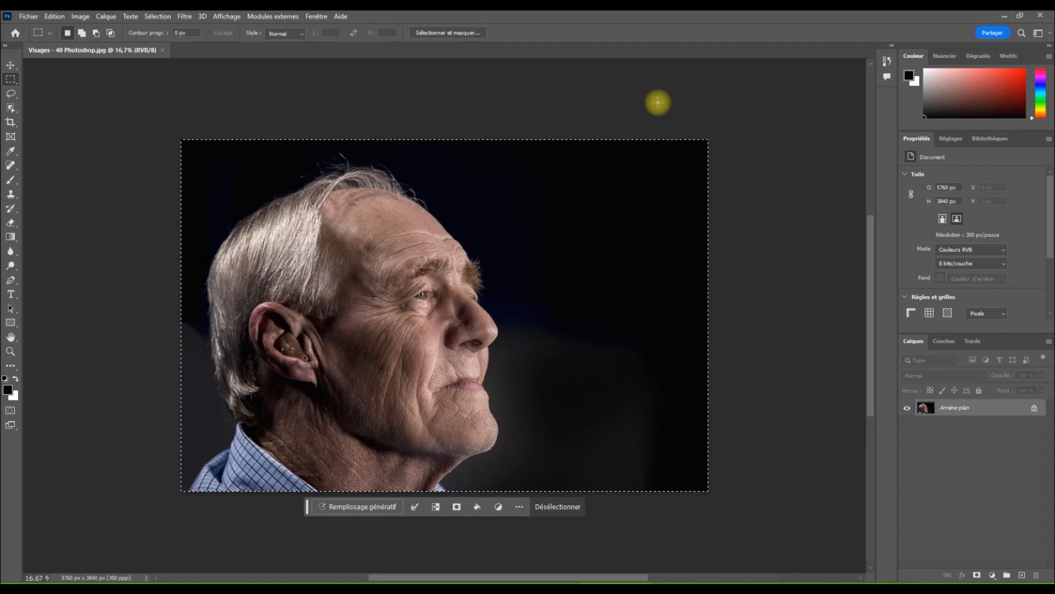
click(162, 50)
click(1042, 16)
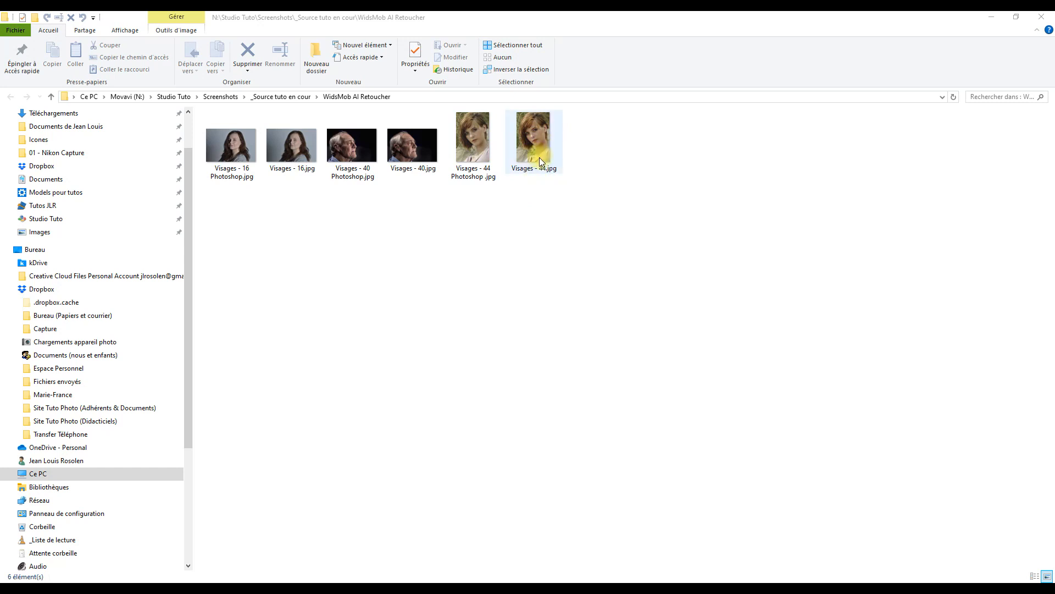
Step: From the WidsMob AI Retoucher folder, view Visages - 44.jpg and Visages - 40.jpg in the photo viewer and compare each with its Photoshop version
click(535, 138)
double_click(535, 139)
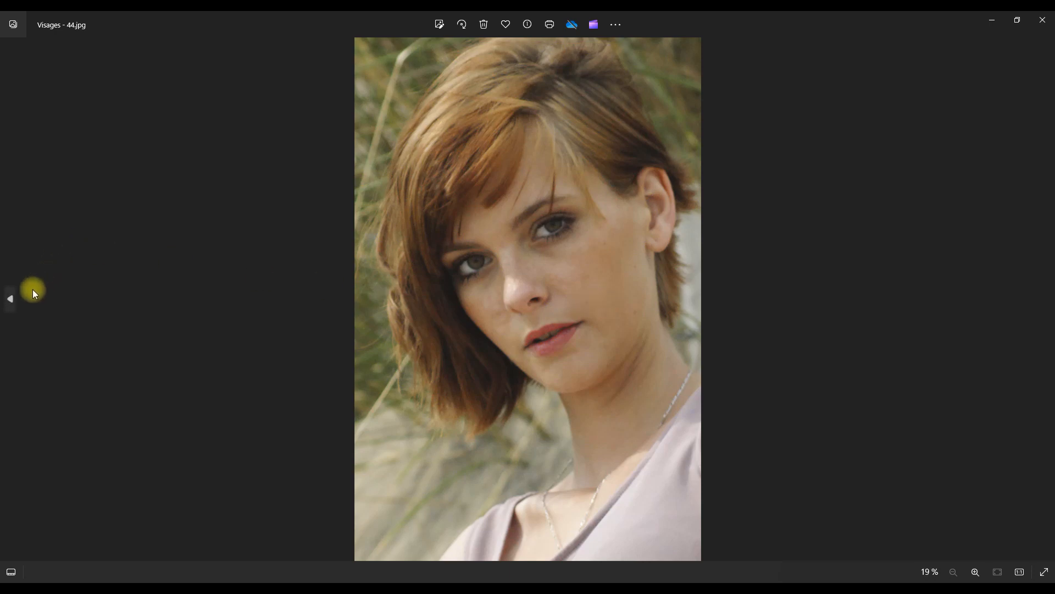
click(9, 301)
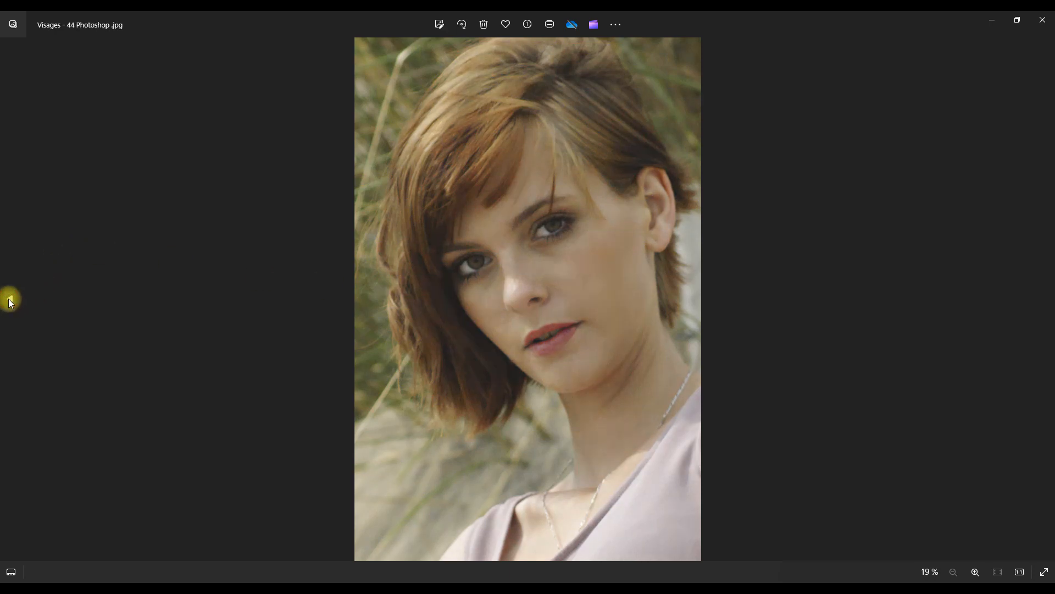
click(1047, 297)
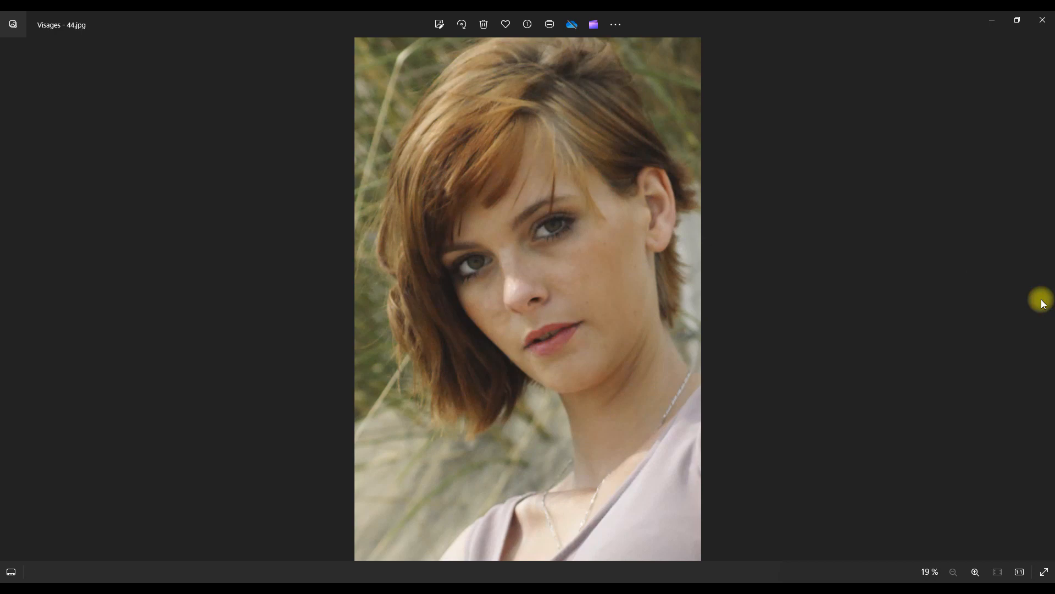
click(9, 298)
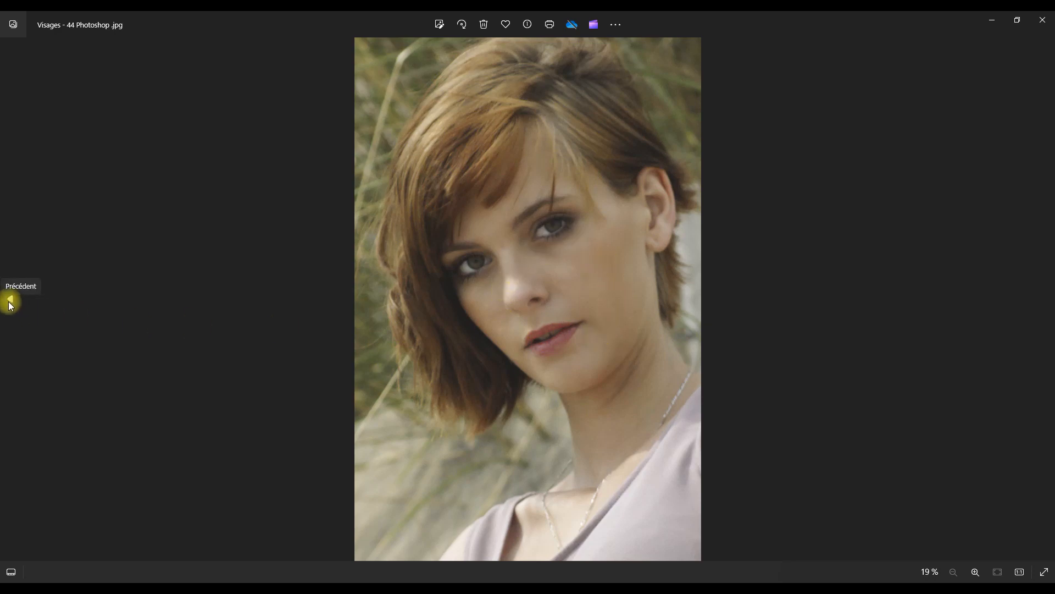
click(11, 301)
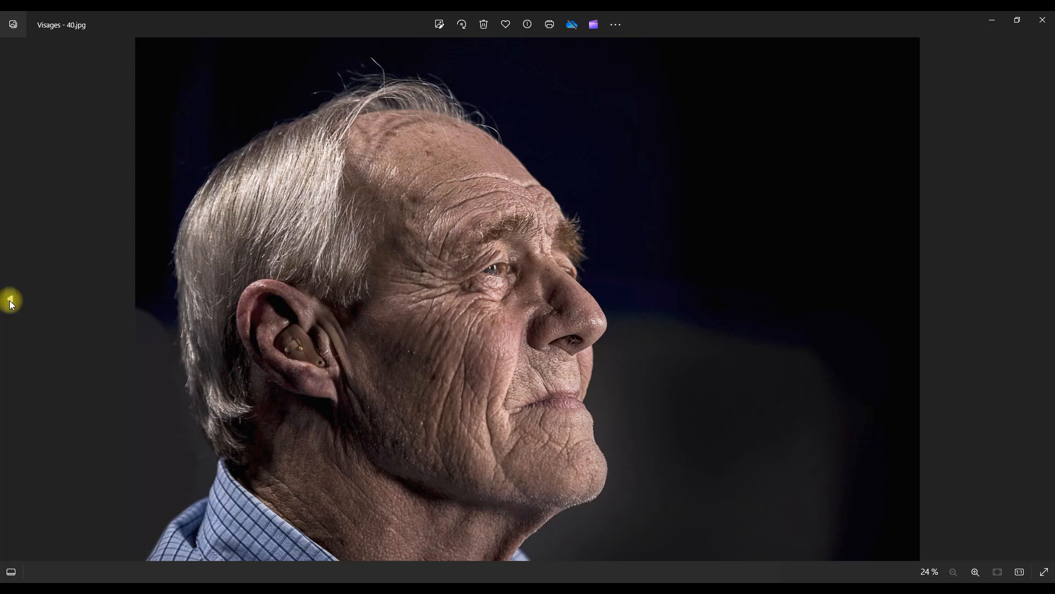
click(11, 301)
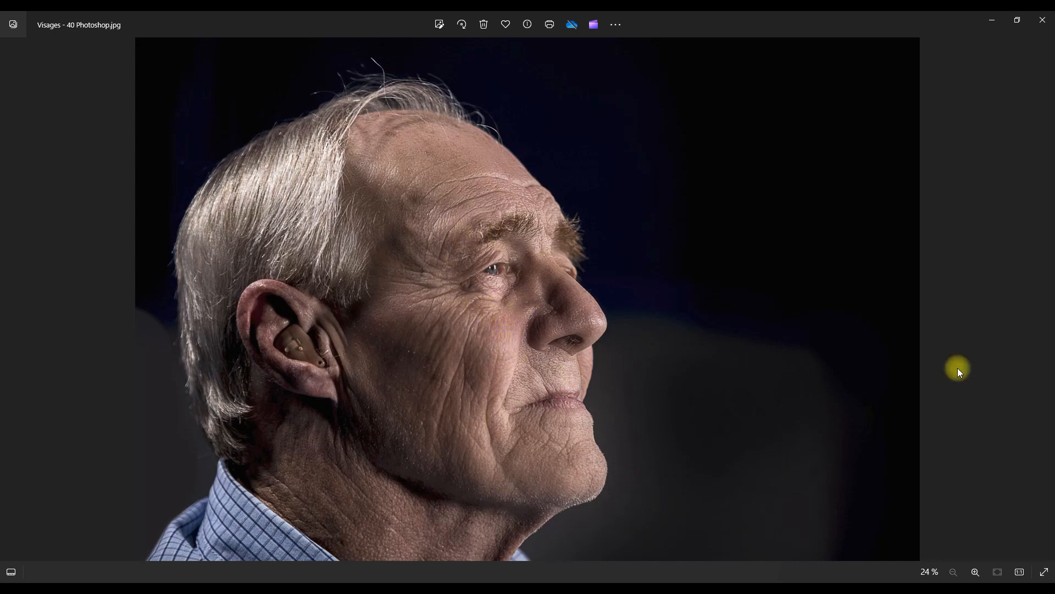
Step: Compare Visages - 40.jpg and Visages - 16.jpg with their Photoshop versions, and close the photo viewer
click(1046, 300)
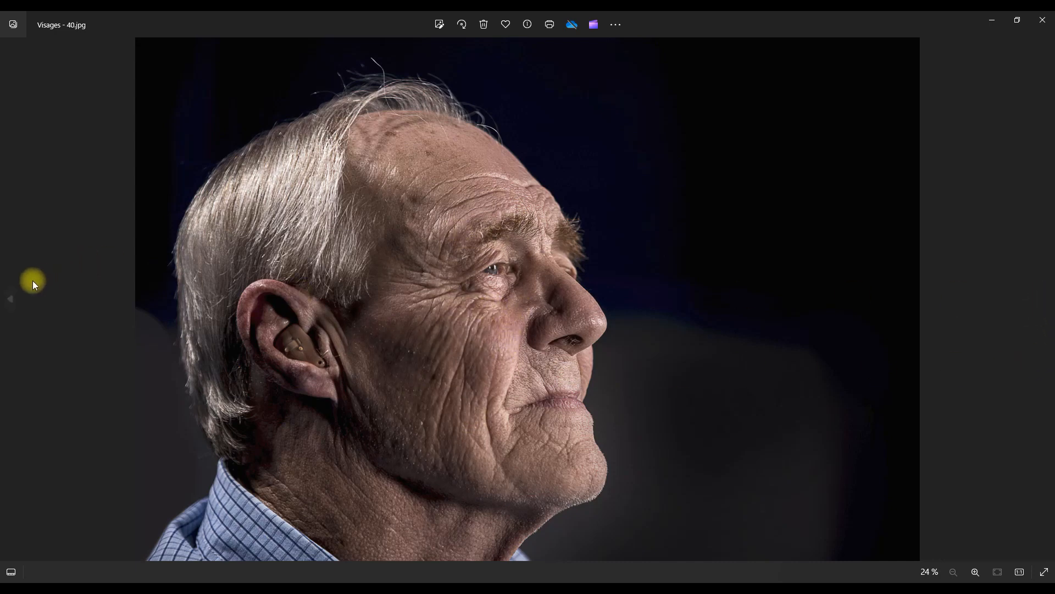
click(10, 299)
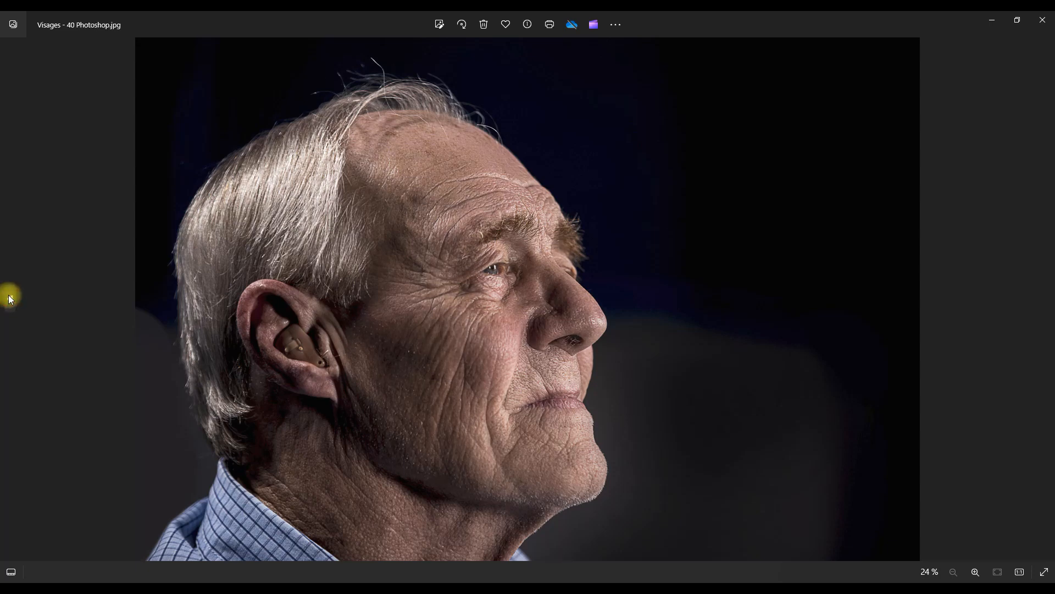
click(9, 298)
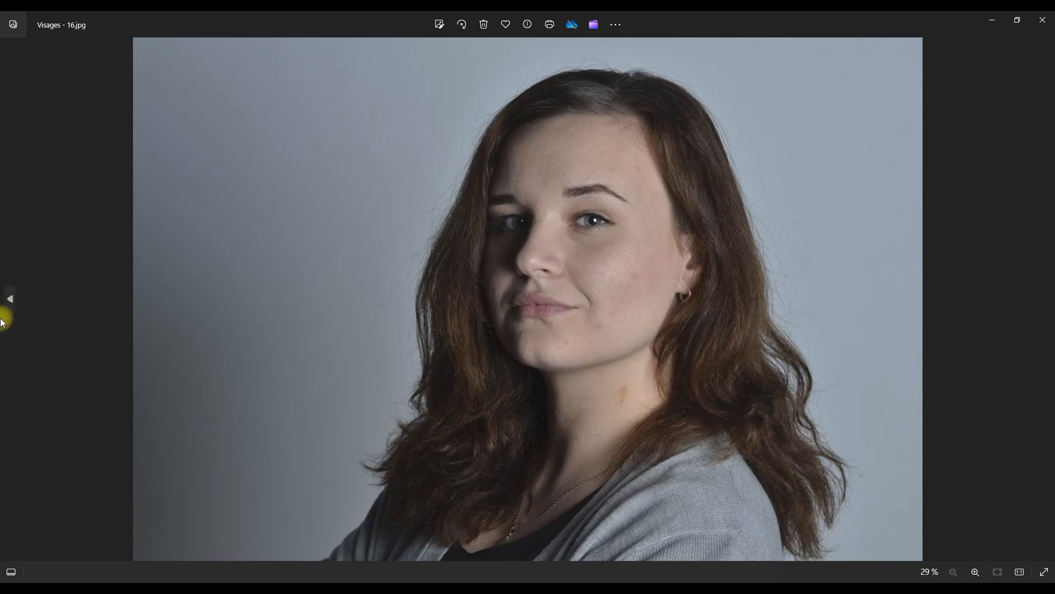
click(11, 299)
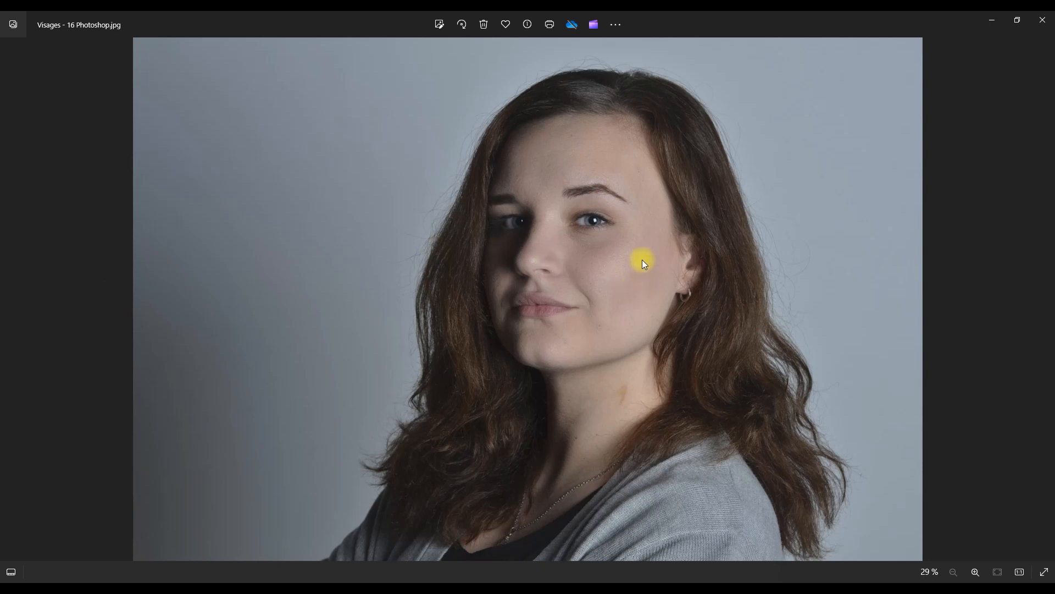
click(1044, 23)
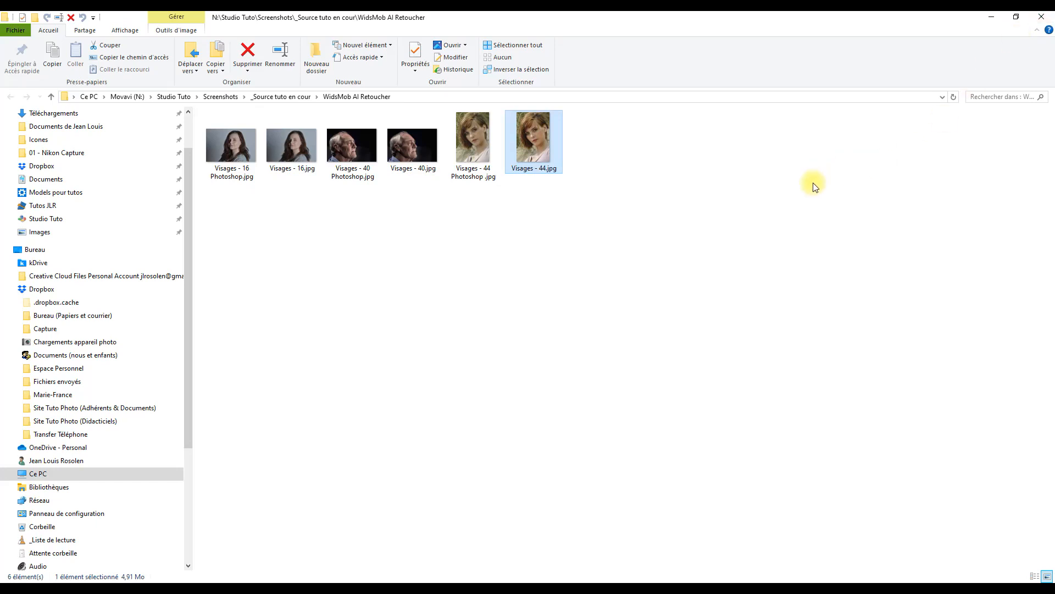
Step: Switch to WidsMob AI Retoucher, import Visages - 16.jpg, Visages - 40.jpg and Visages - 44.jpg, and maximize the window
click(537, 580)
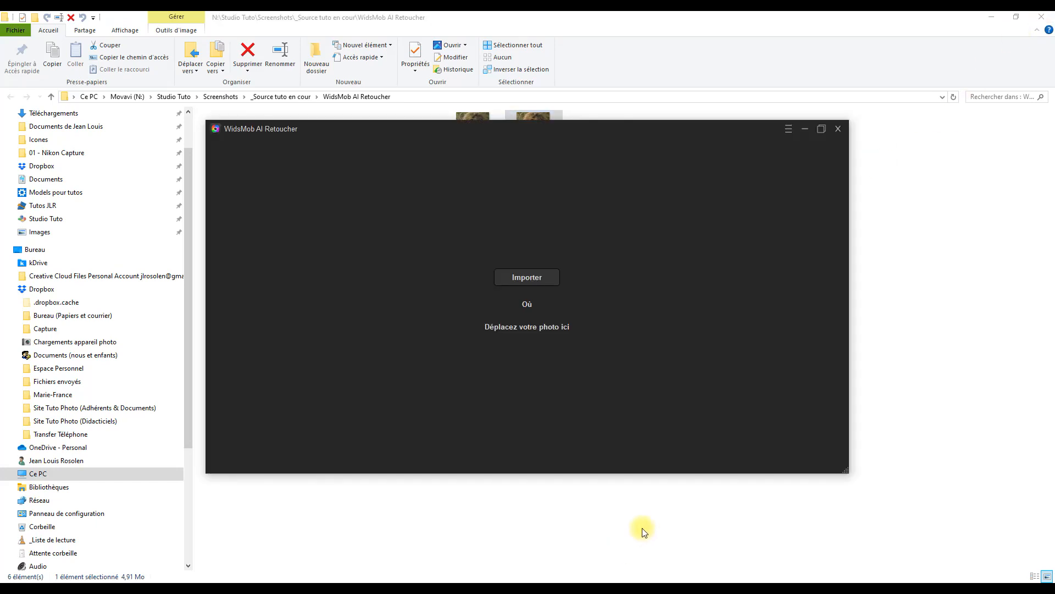
click(537, 279)
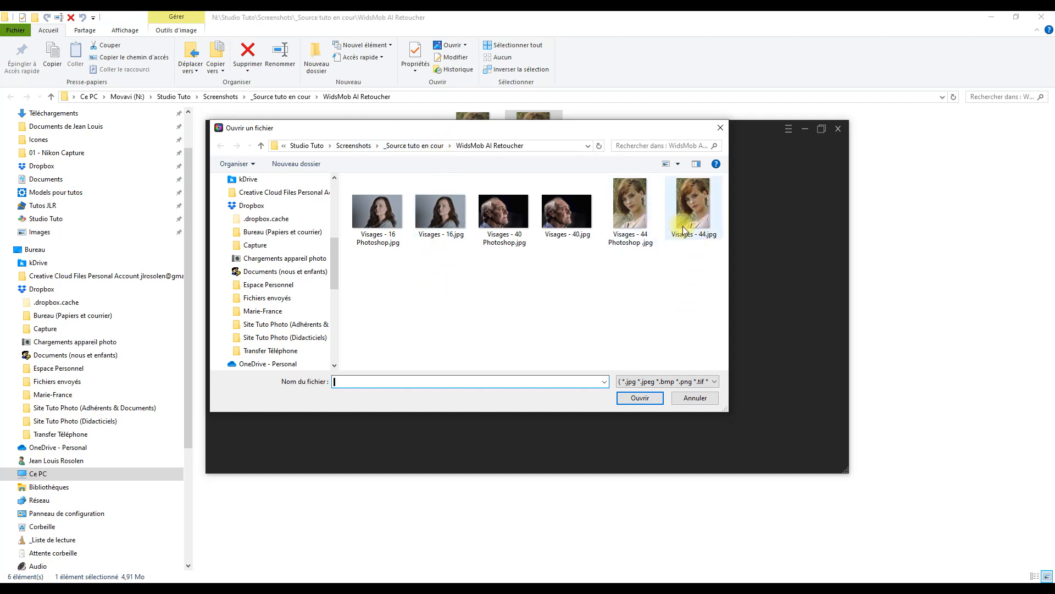
click(695, 212)
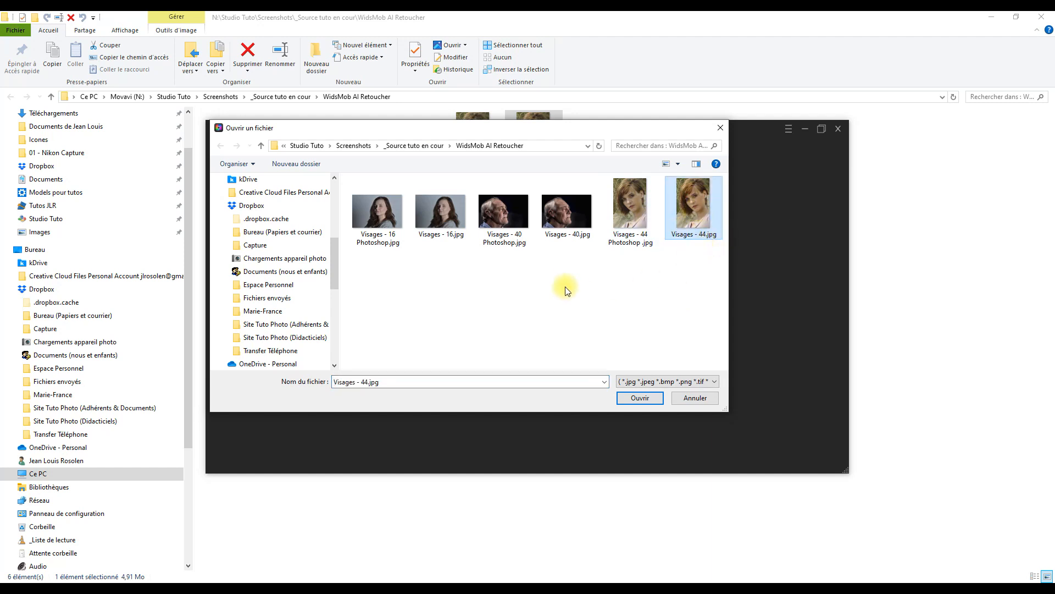
ctrl+click(566, 212)
ctrl+click(440, 213)
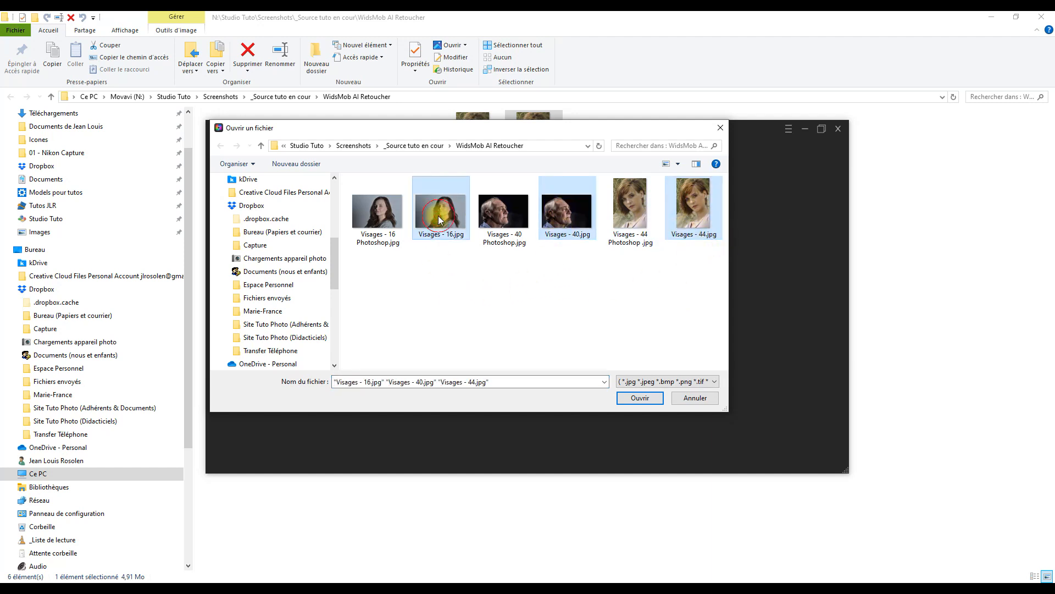
click(640, 398)
click(821, 129)
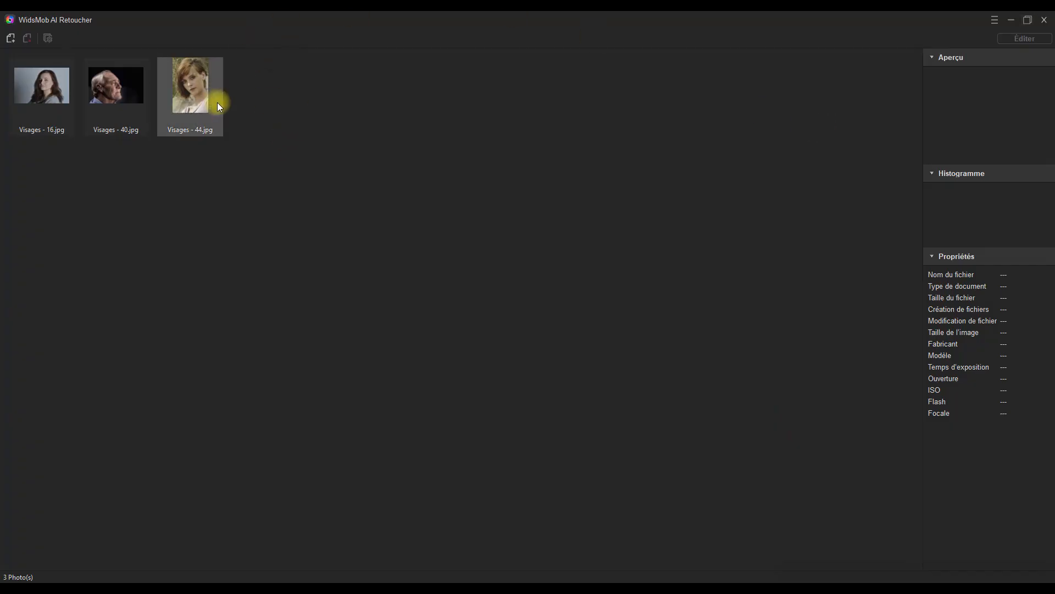
Step: Open Visages - 44.jpg for editing and retouch the face with Peau douce at 31 and Elimination des imperfections enabled
click(196, 97)
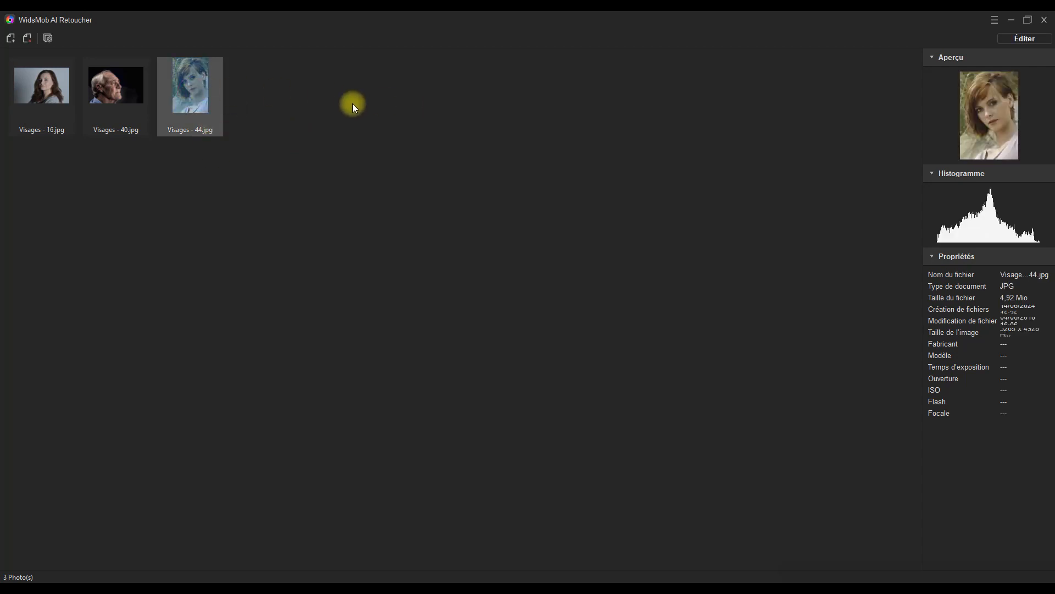
click(1028, 40)
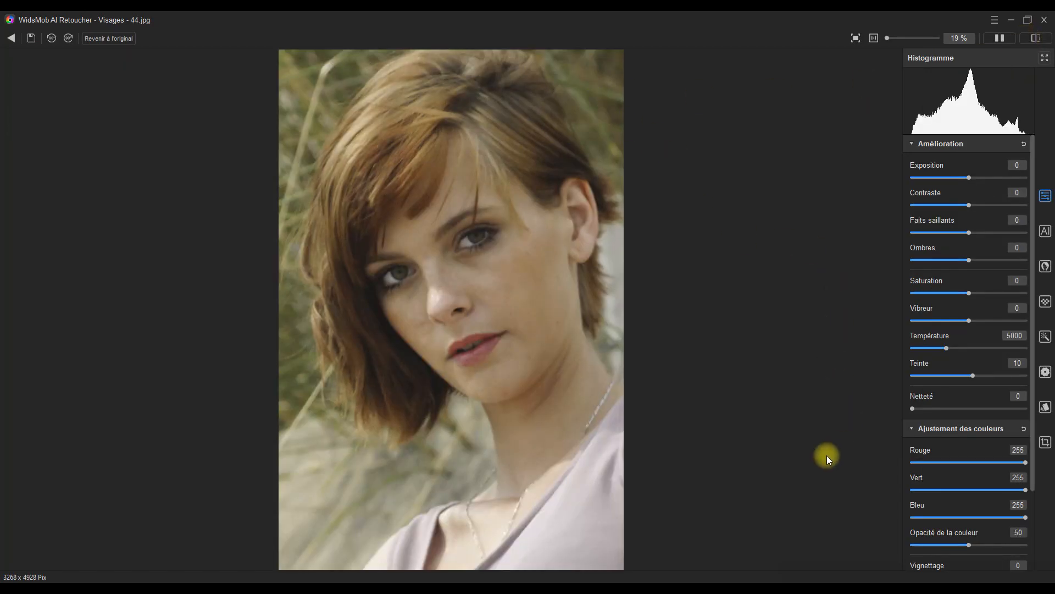
click(1045, 269)
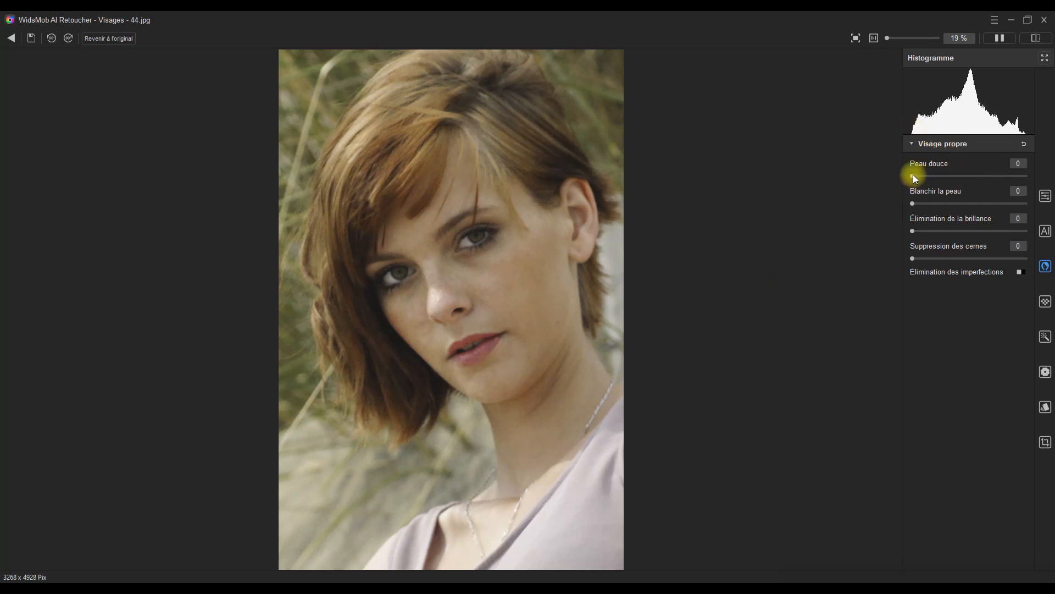
drag(914, 177, 947, 175)
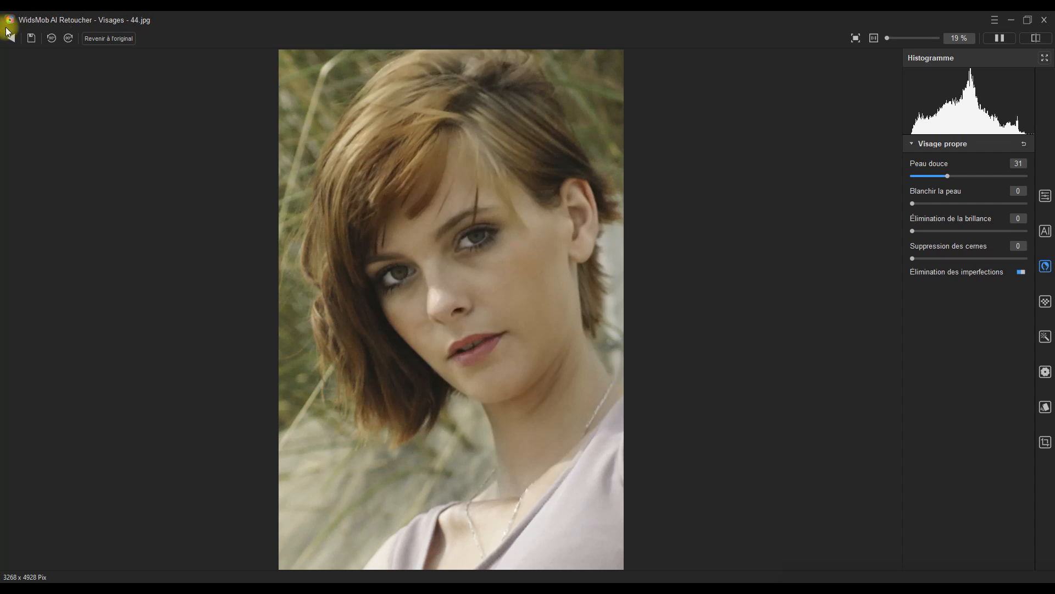
Step: Save the retouched portrait as the JPEG Visages - 44 WidsMob.jpg and return to the imported photos
click(31, 38)
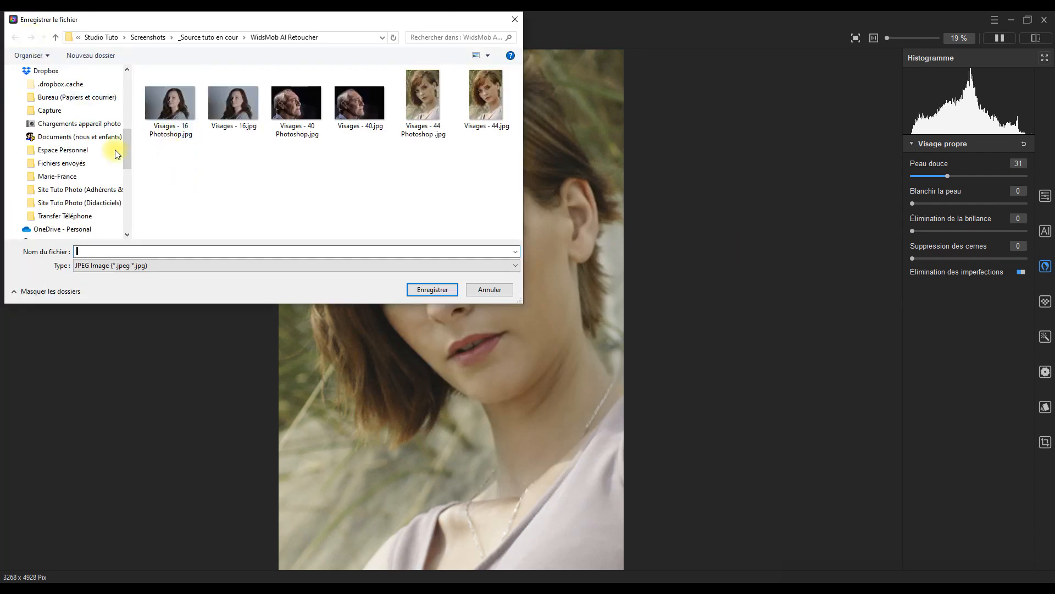
click(487, 99)
click(114, 250)
click(113, 251)
text(WidsMob)
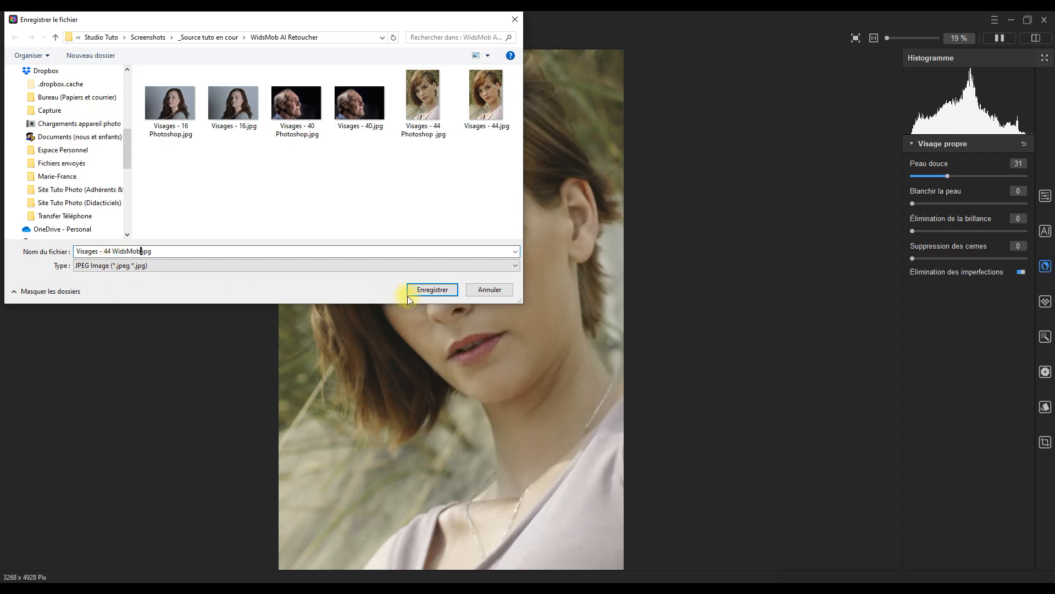
click(435, 290)
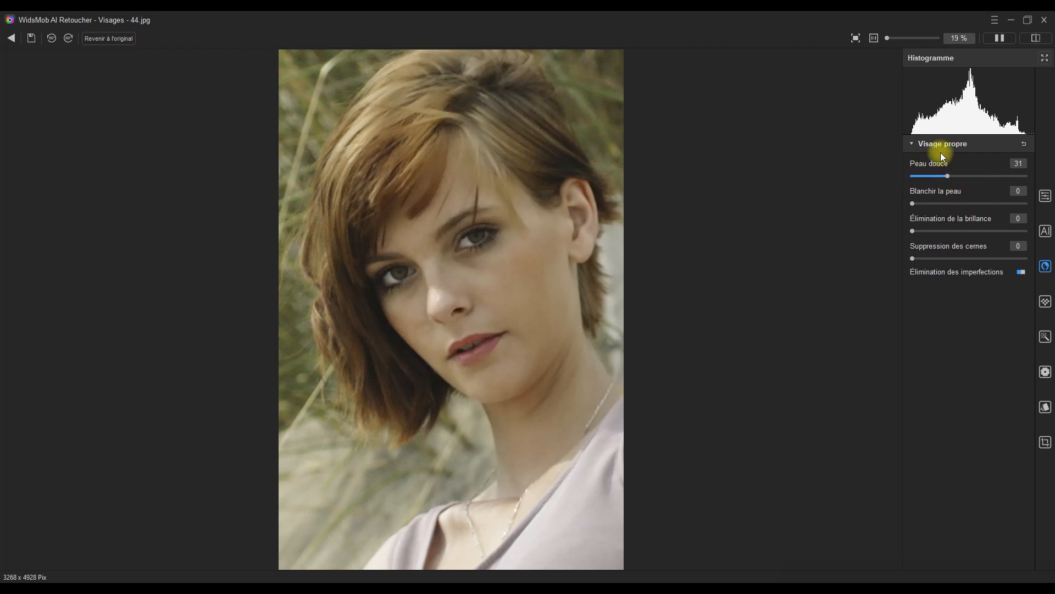
click(11, 38)
click(559, 301)
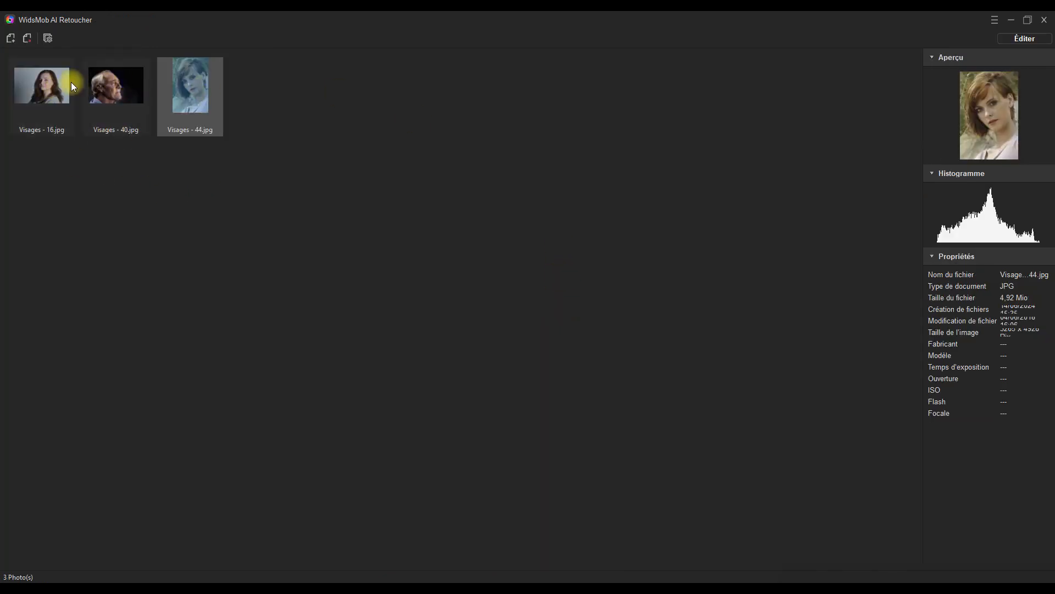
Step: Open Visages - 16.jpg for editing, set Peau douce to 31 and enable Elimination des imperfections
click(43, 85)
click(1027, 39)
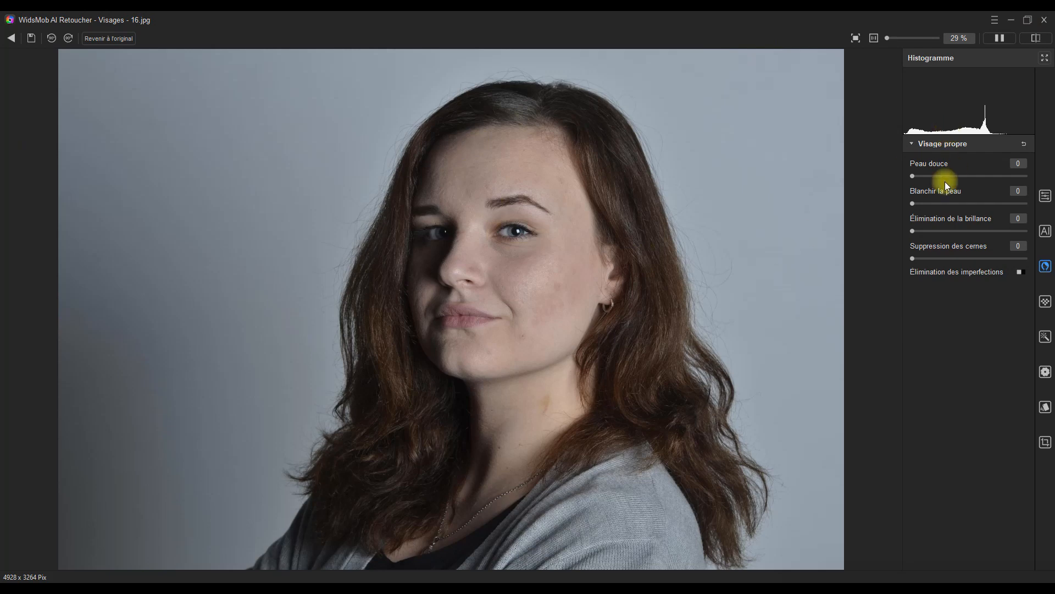
drag(913, 176, 948, 176)
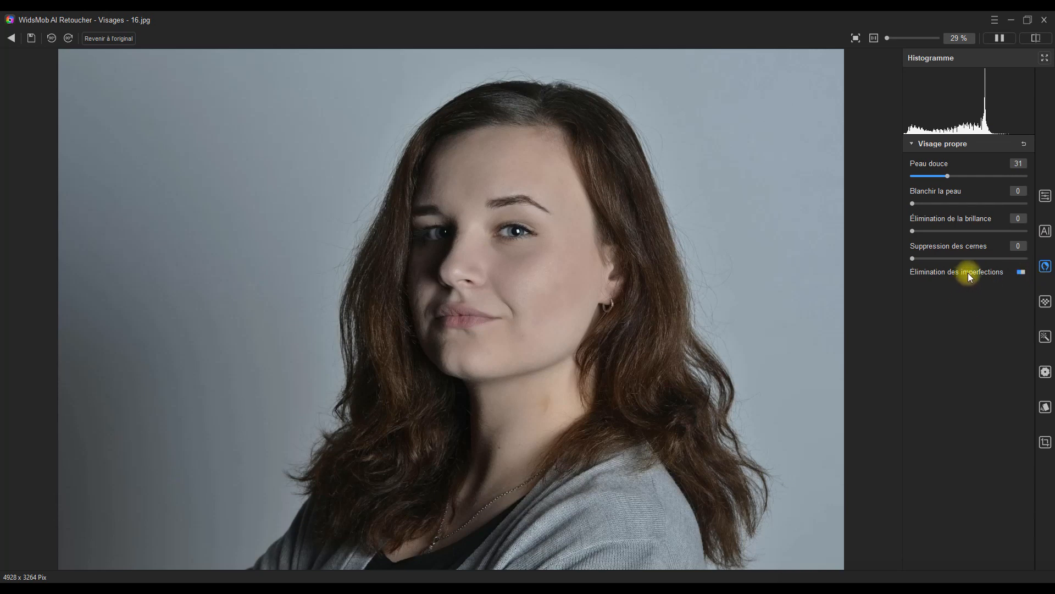
Step: Save the retouched portrait as the JPEG Visages - 16 WidsMode.jpg and return to the imported photos
click(31, 38)
click(232, 130)
click(115, 252)
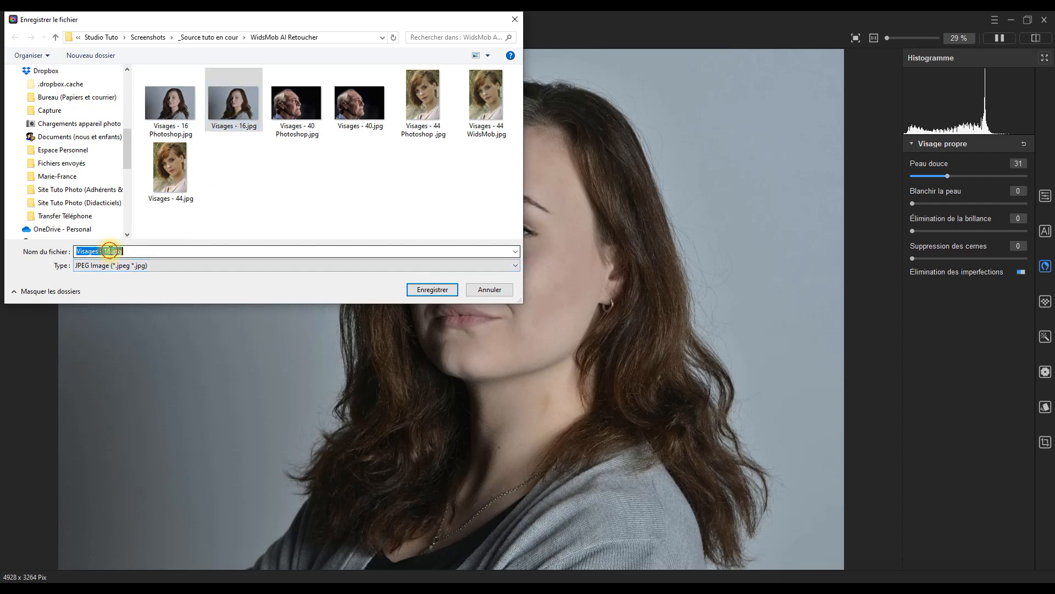
click(110, 252)
text(Wids)
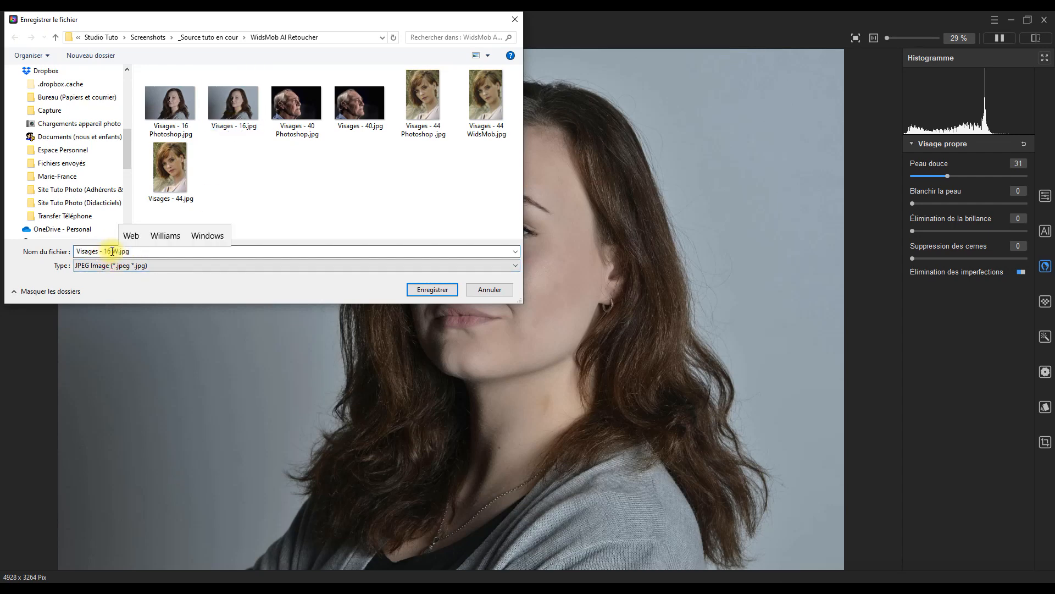
text(Mob)
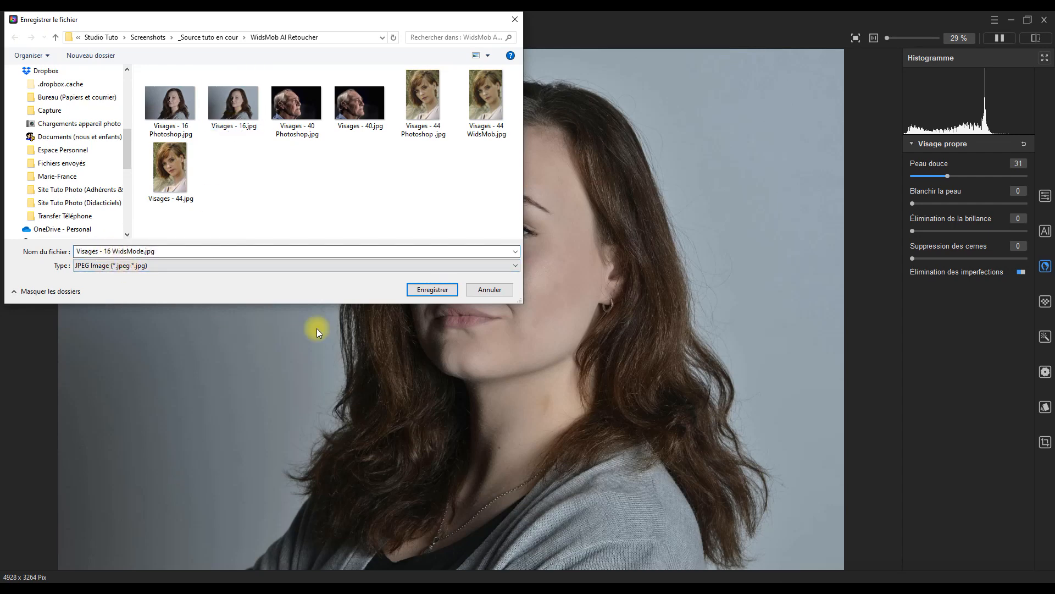
click(434, 290)
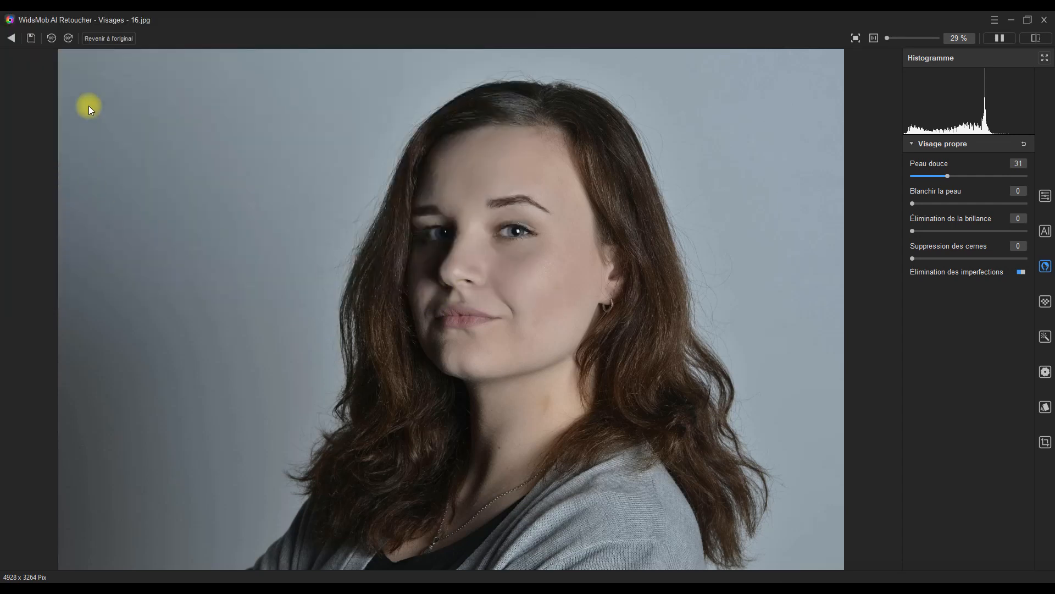
click(11, 38)
click(560, 302)
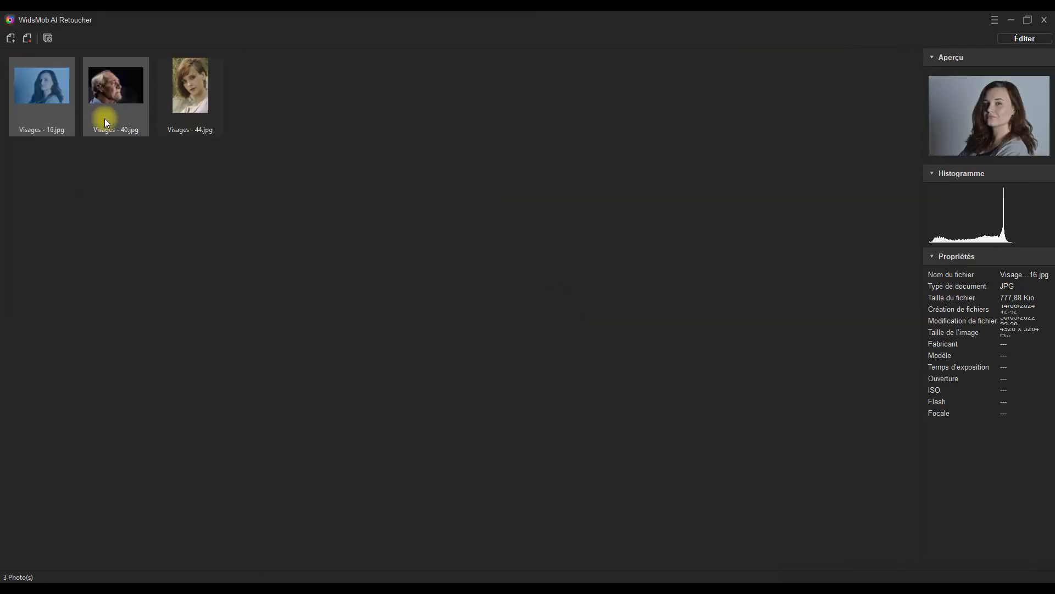
Step: Open Visages - 40.jpg for editing, set Peau douce to 31 and enable Elimination des imperfections
click(120, 90)
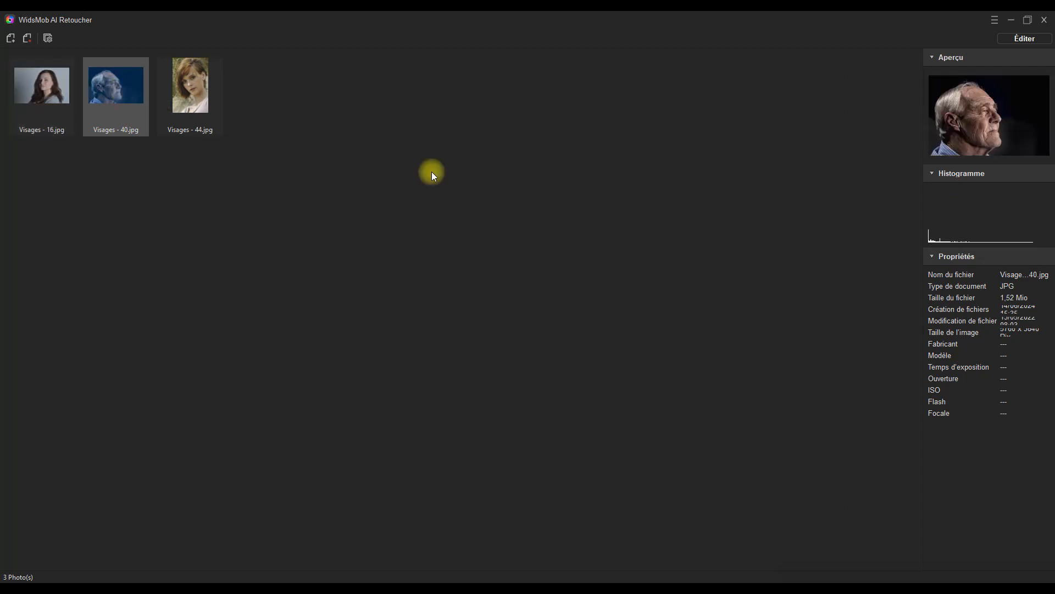
click(1032, 39)
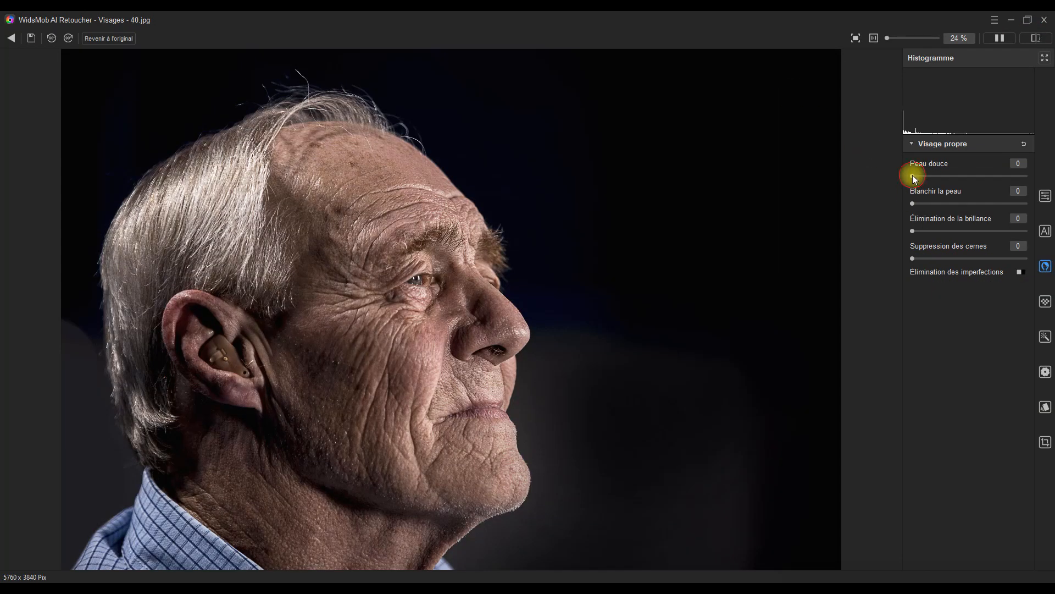
drag(914, 177, 946, 176)
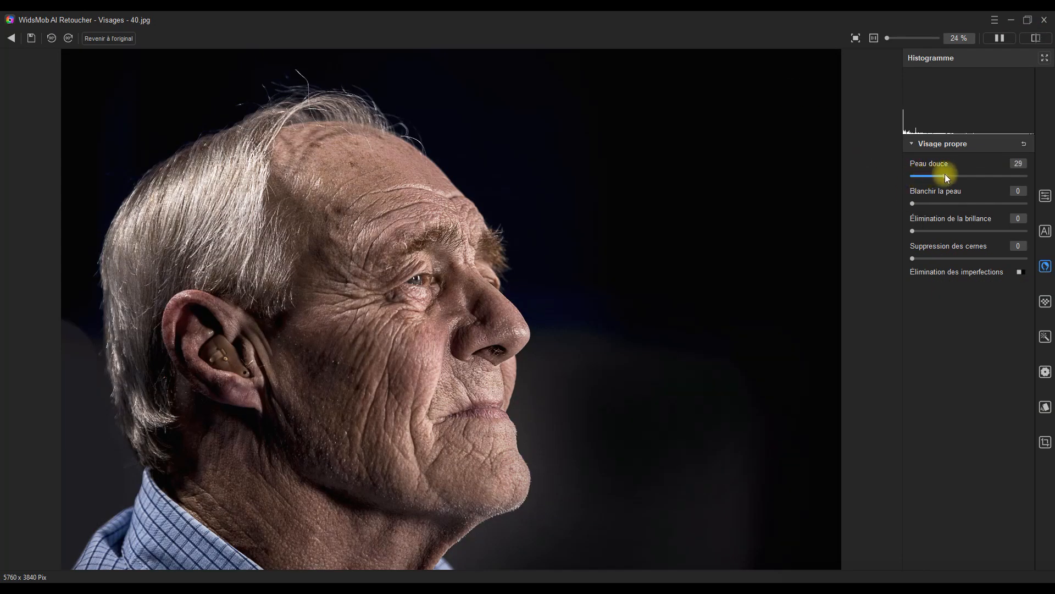
click(1021, 272)
Step: Show the original and retouched man's portrait side by side and raise Peau douce to 57
click(1000, 38)
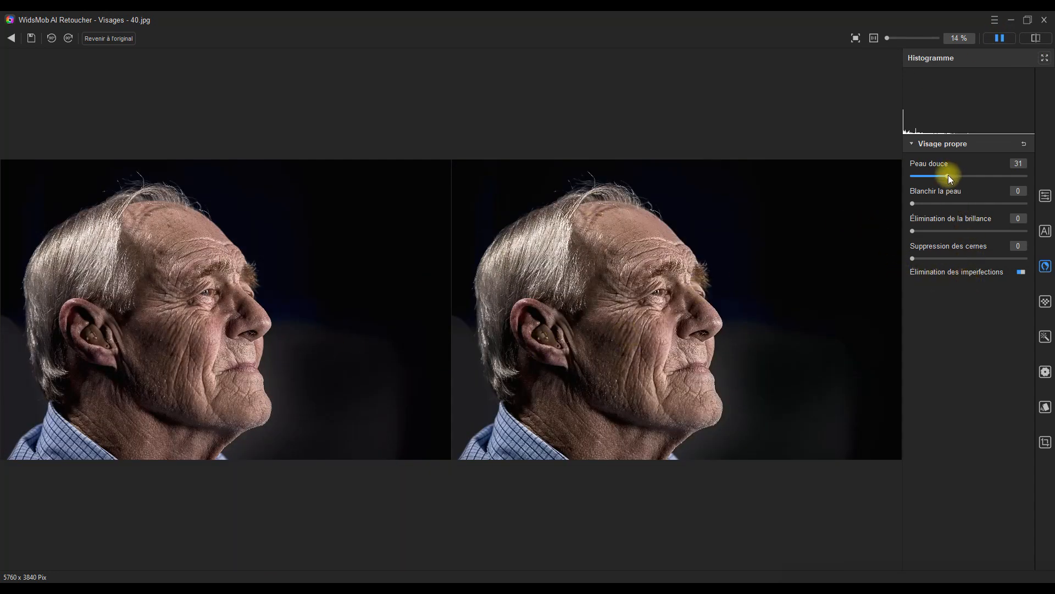
drag(950, 176, 963, 176)
drag(966, 176, 971, 177)
Step: Save the retouched portrait as the JPEG Visages - 40 WidsMob.jpg and quit WidsMob AI Retoucher
click(32, 38)
click(420, 101)
click(118, 252)
key(Right)
text(Wids)
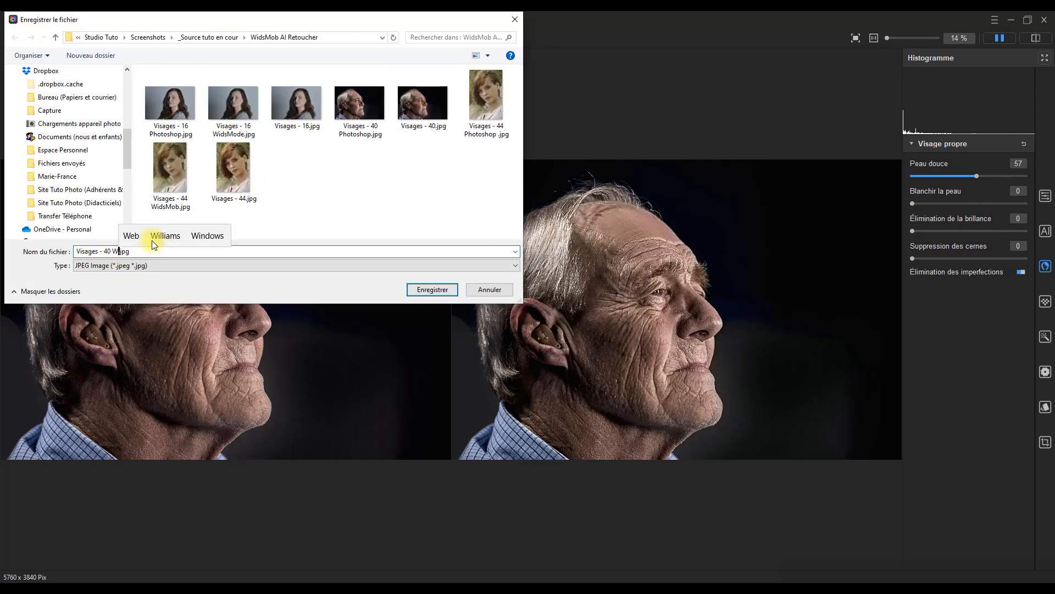
text(Mob)
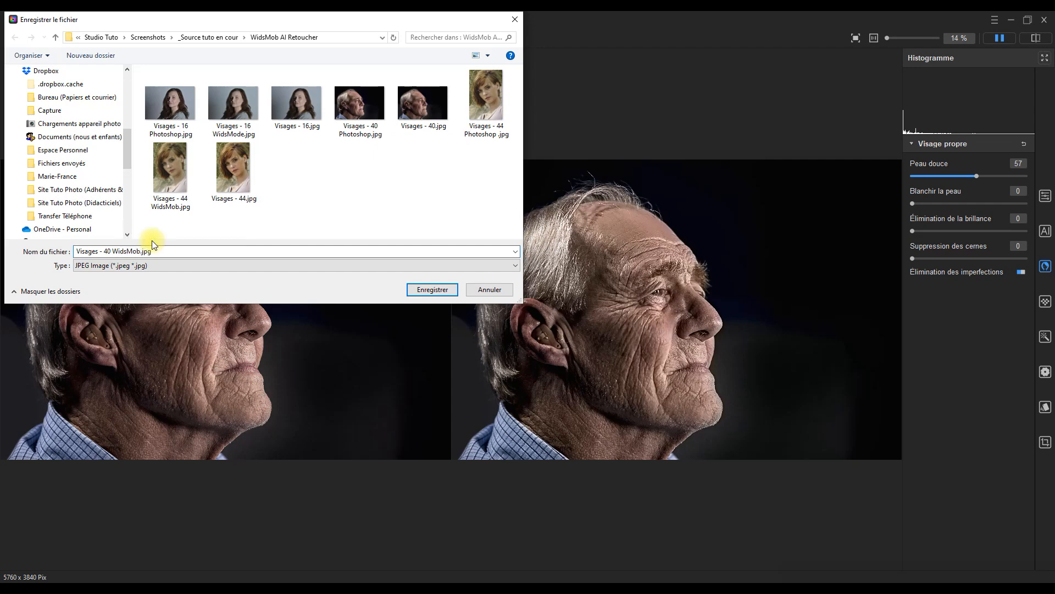
click(432, 290)
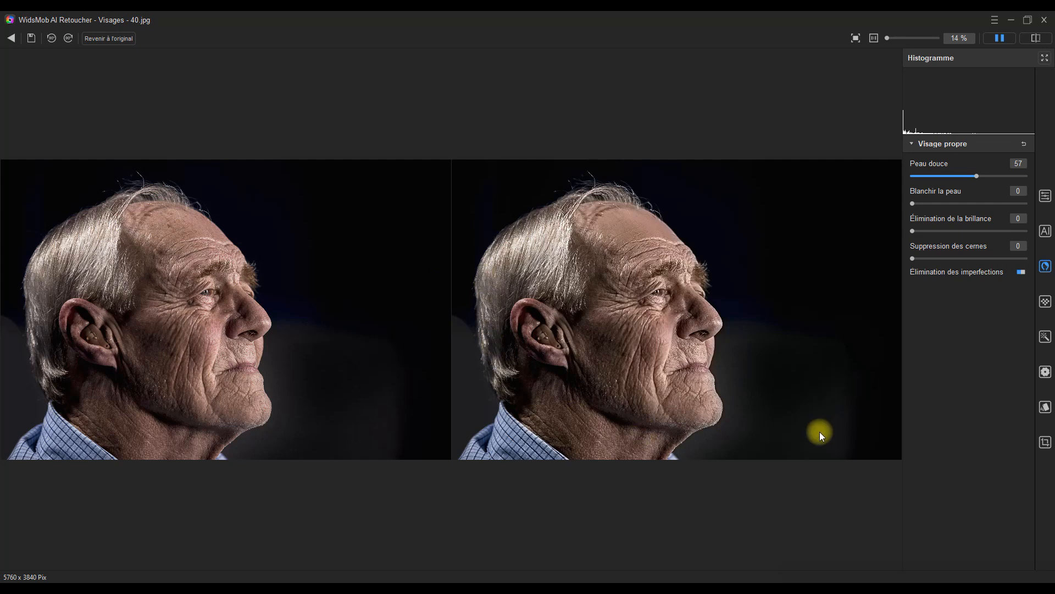
click(1044, 20)
click(563, 301)
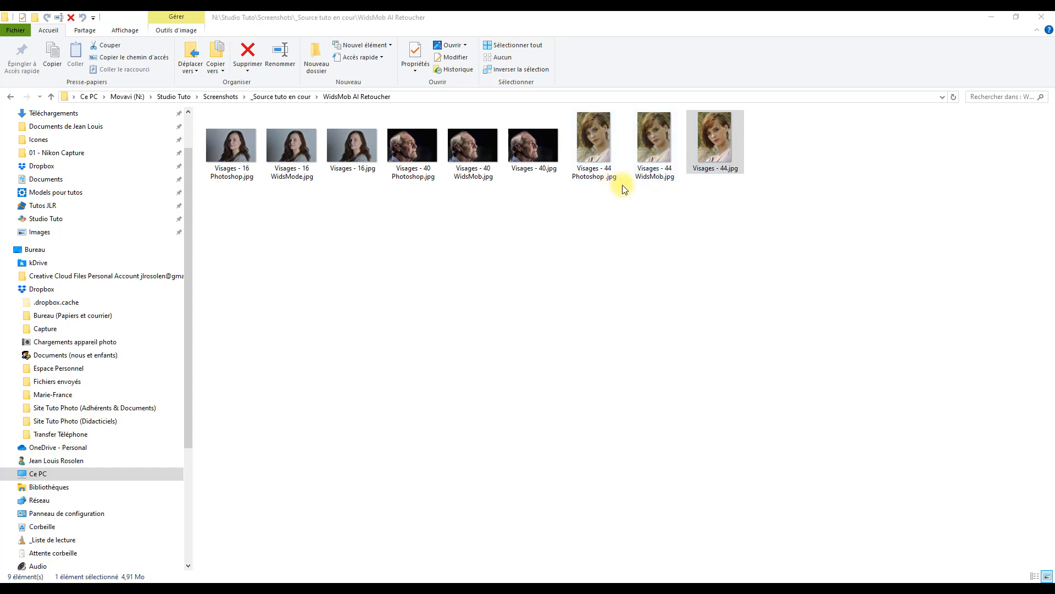
Step: Compare the WidsMob and Photoshop versions of the Visages - 44 portrait by alternating between them in the photo viewer
click(653, 140)
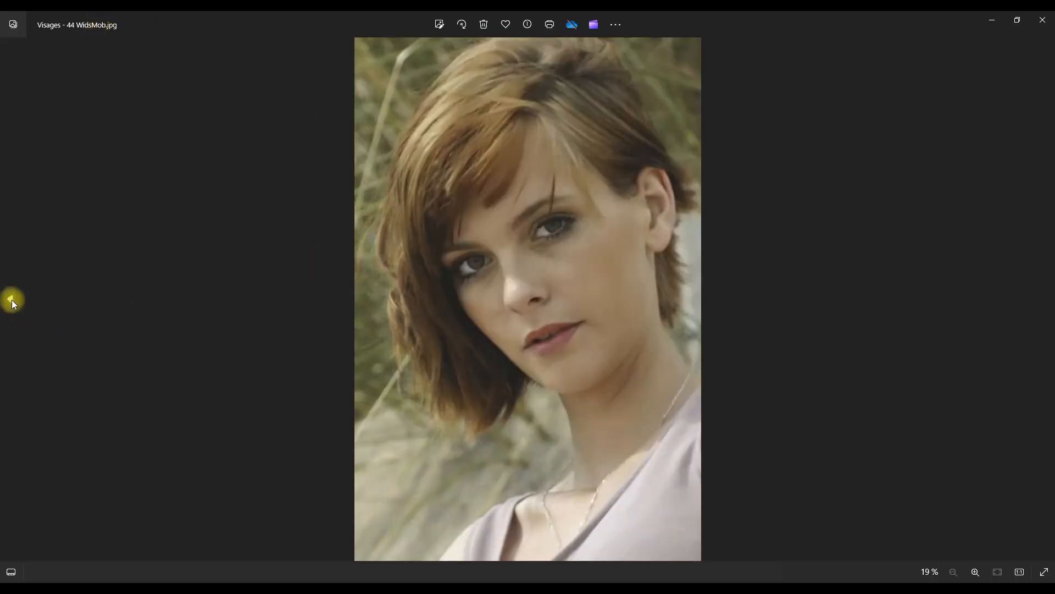
click(11, 299)
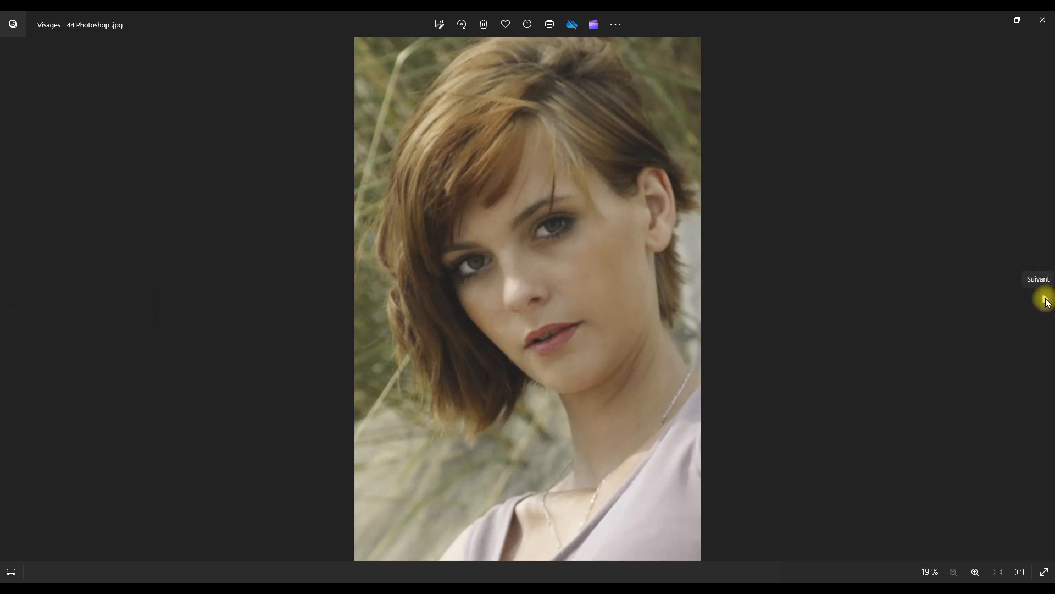
click(1047, 300)
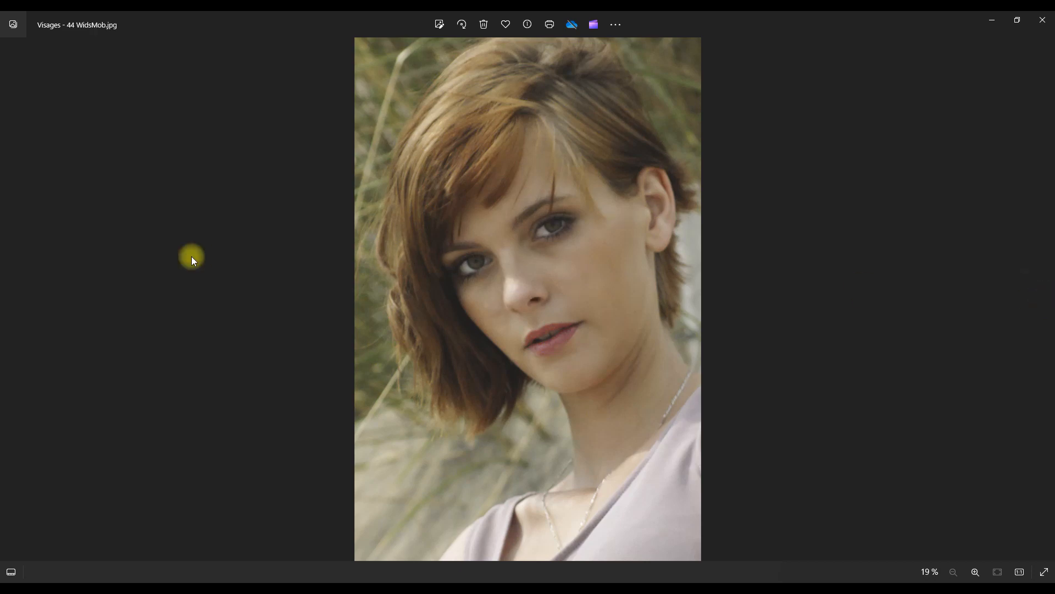
click(11, 300)
click(1046, 299)
click(12, 301)
click(1043, 300)
click(10, 298)
Step: Compare the original Visages - 40.jpg portrait with its WidsMob and Photoshop retouched versions
click(10, 298)
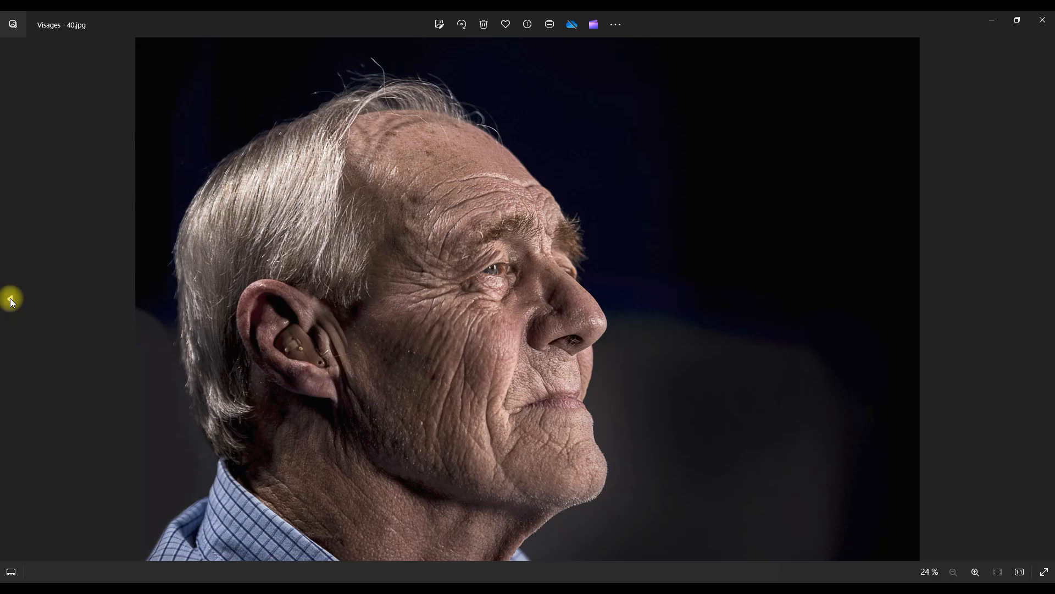
click(10, 298)
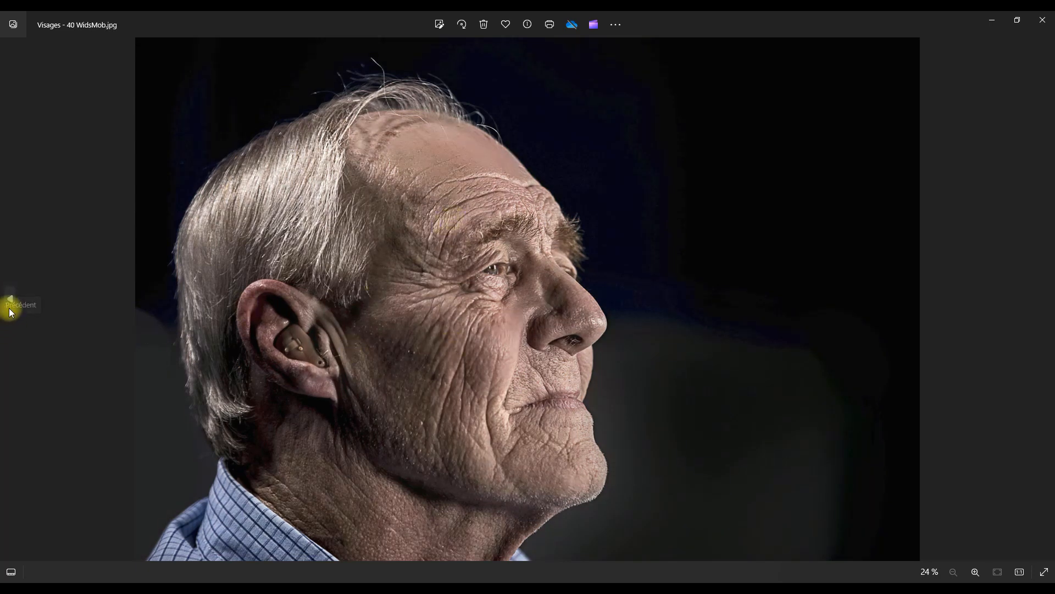
click(11, 300)
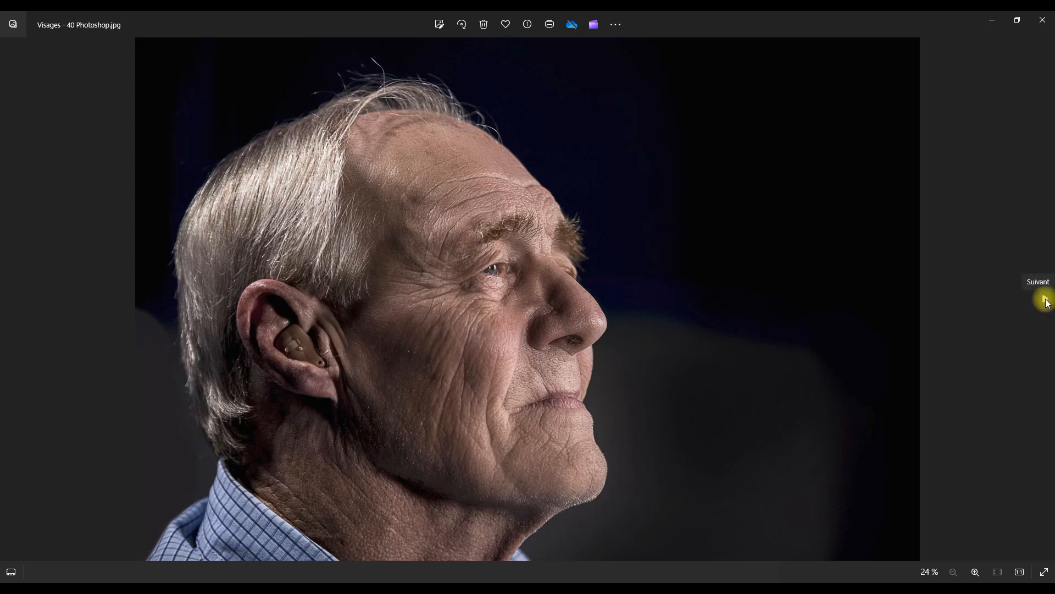
click(1046, 302)
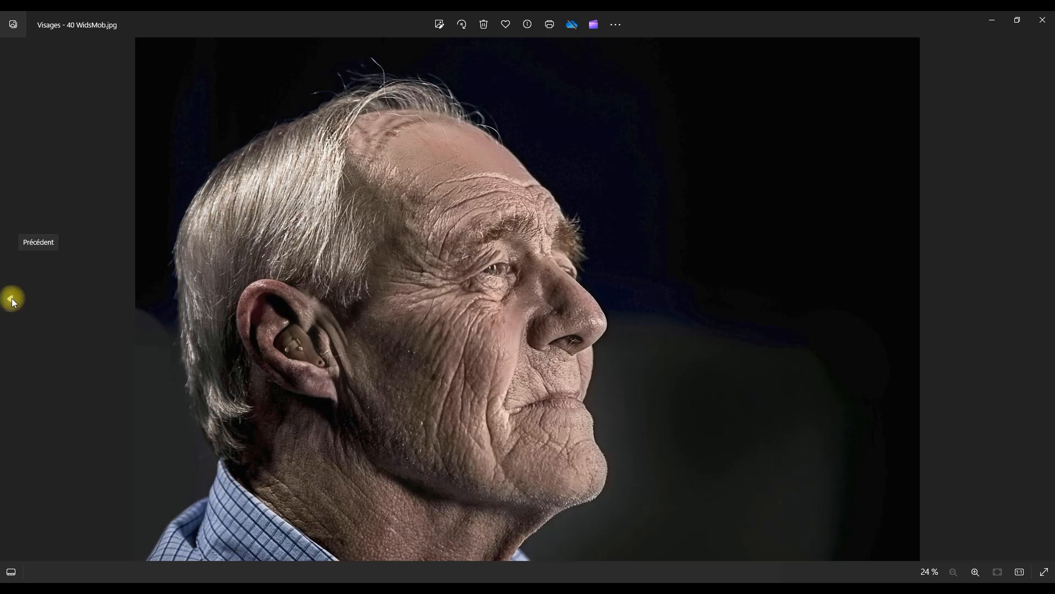
click(12, 298)
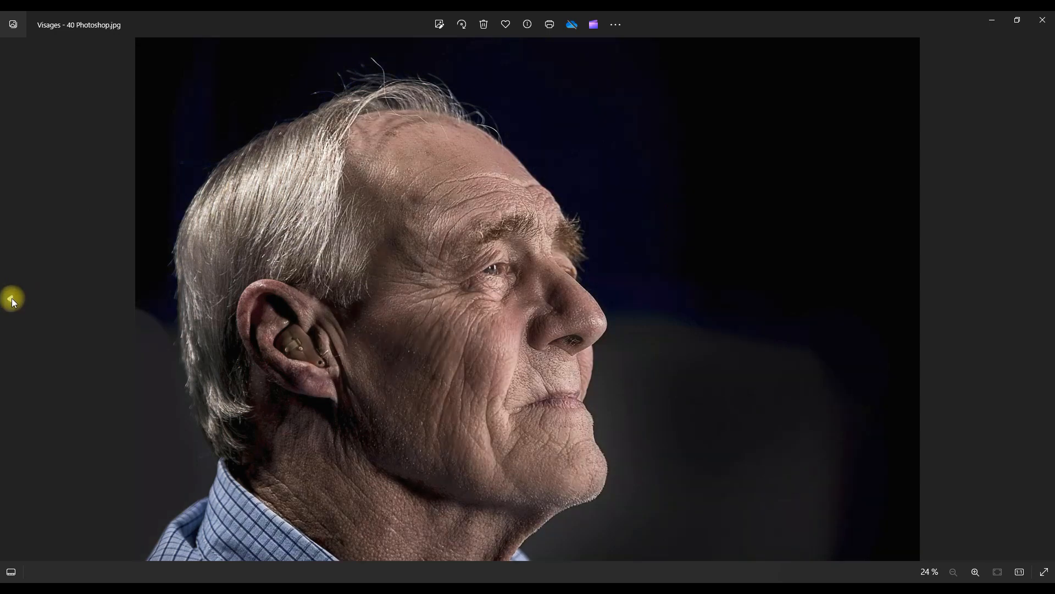
Step: Compare the original Visages - 16.jpg portrait with its WidsMode and Photoshop versions, and close the photo viewer
click(12, 298)
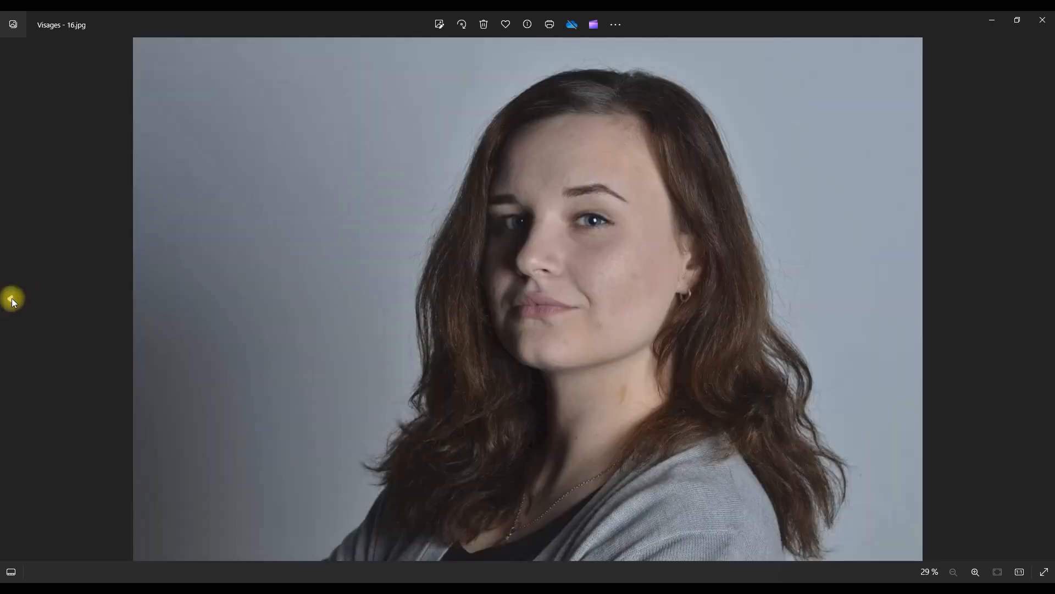
click(12, 298)
click(11, 302)
click(1046, 300)
click(10, 298)
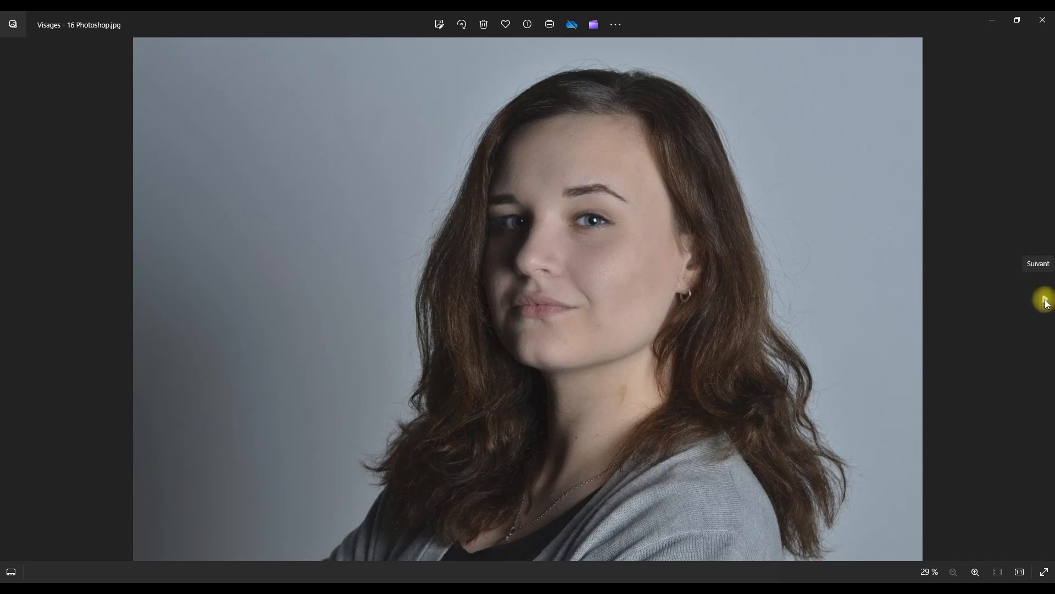
click(1046, 301)
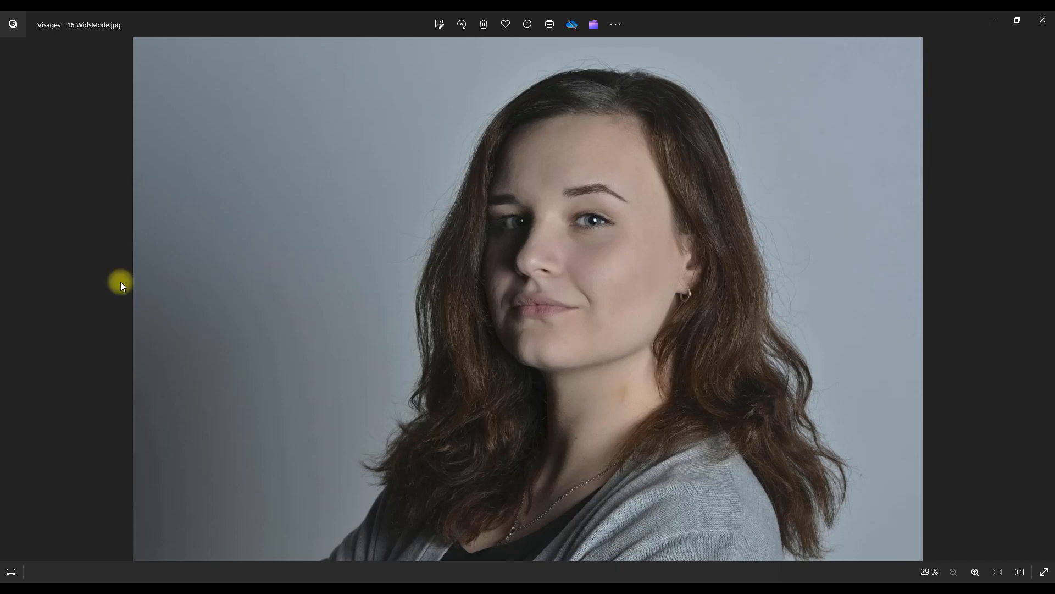
click(11, 301)
click(1044, 23)
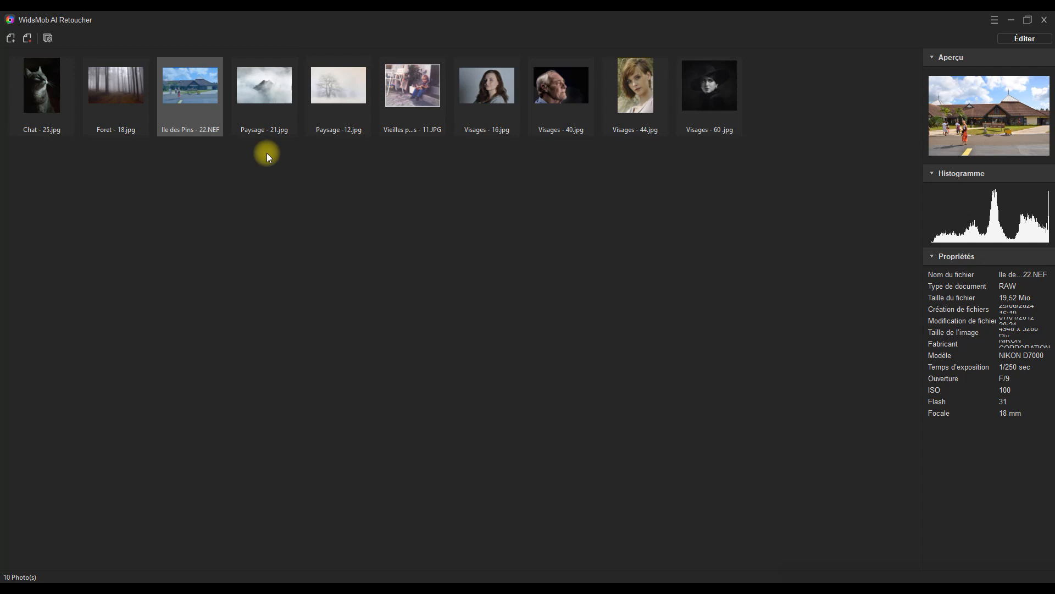
Step: Apply the Élimination de la brume AI retouch to Paysage - 21.jpg and show it side by side with the original
click(259, 89)
click(1025, 38)
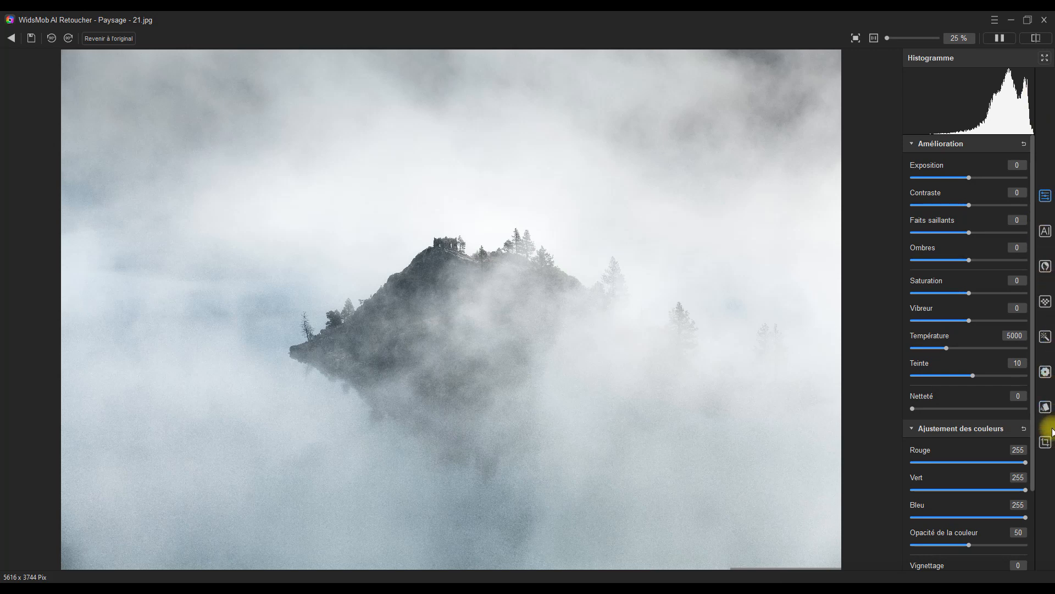
click(1046, 233)
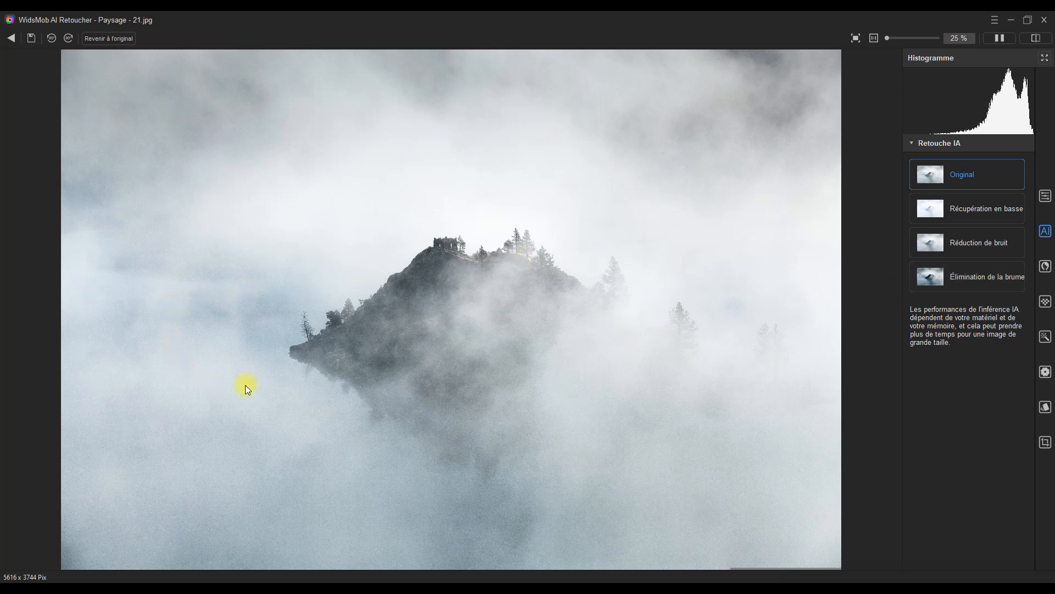
click(973, 282)
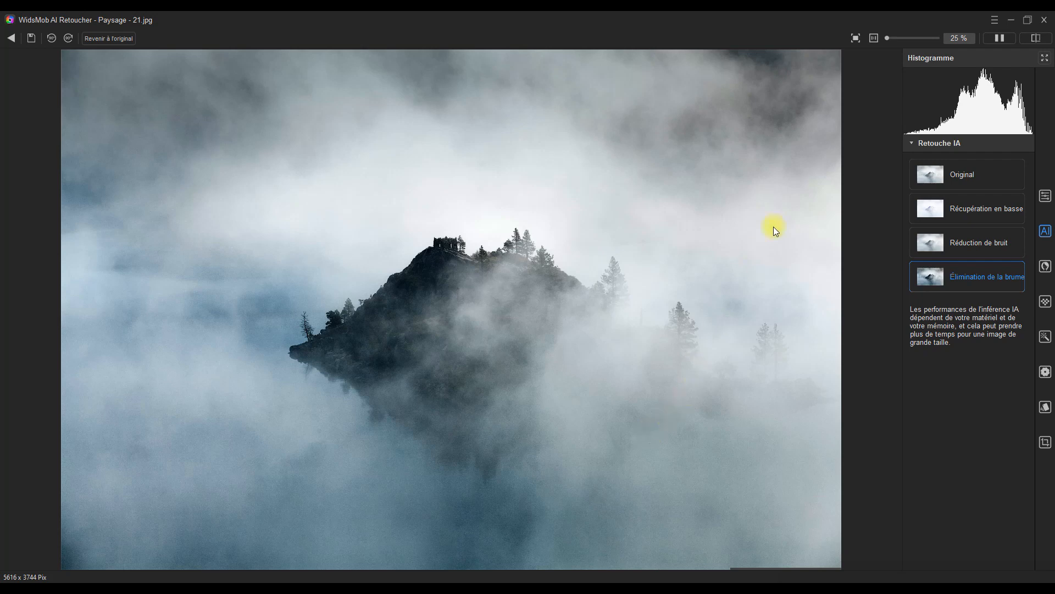
click(1000, 38)
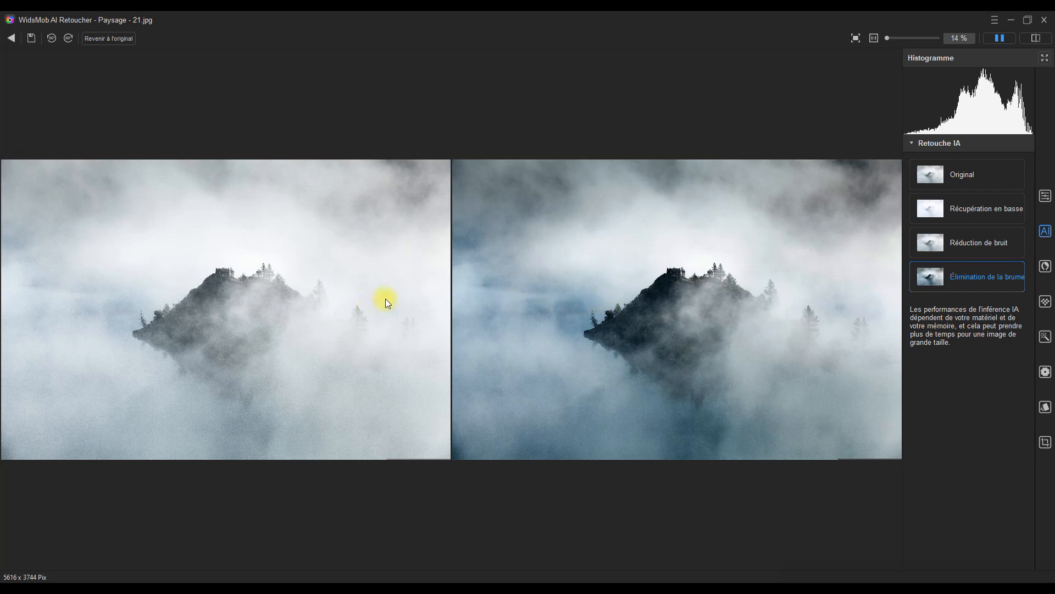
Step: Revert the misty island landscape to its original state in single view and return to the imported photos
click(1010, 38)
click(980, 175)
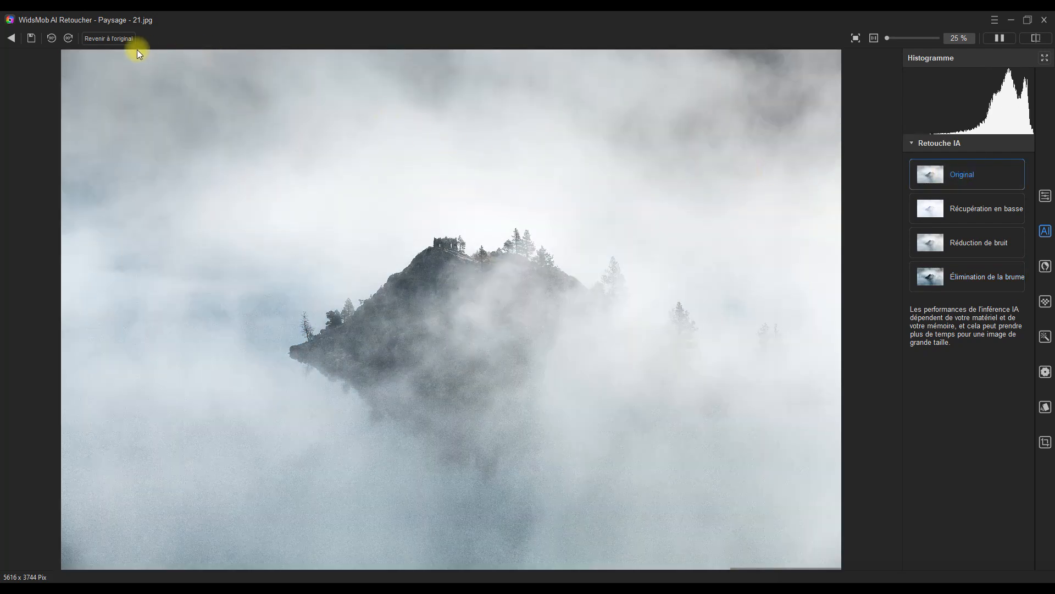
click(100, 38)
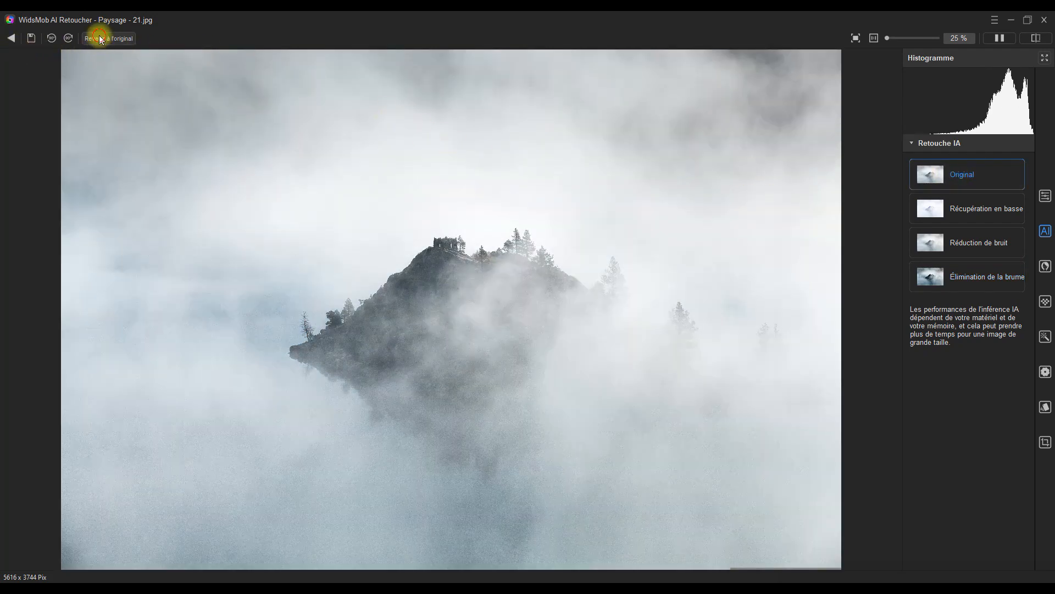
click(10, 38)
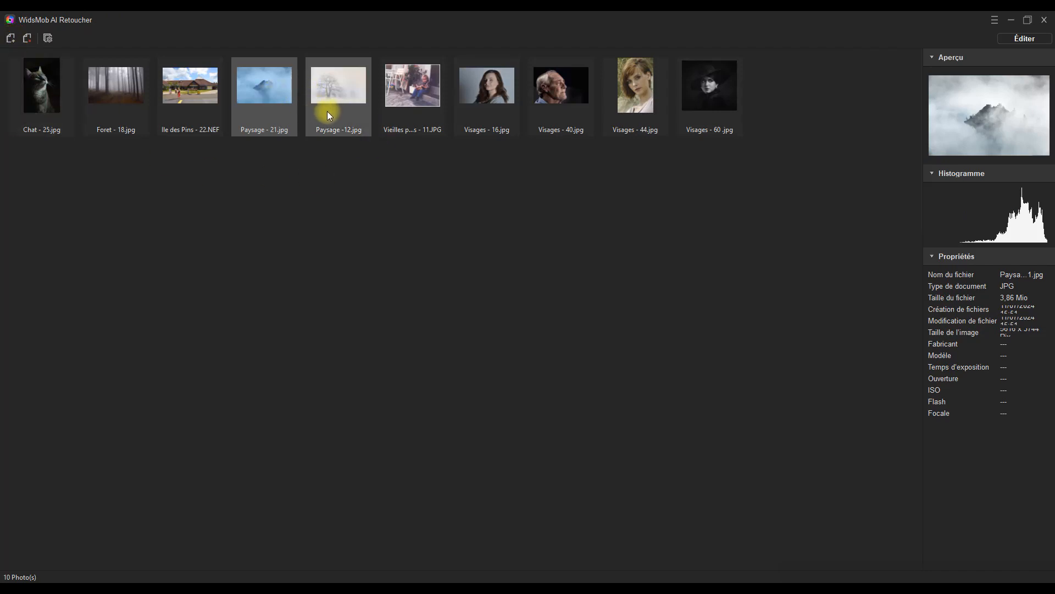
Step: Apply the Élimination de la brume AI retouch to Paysage -12.jpg and show it side by side with the original
click(342, 90)
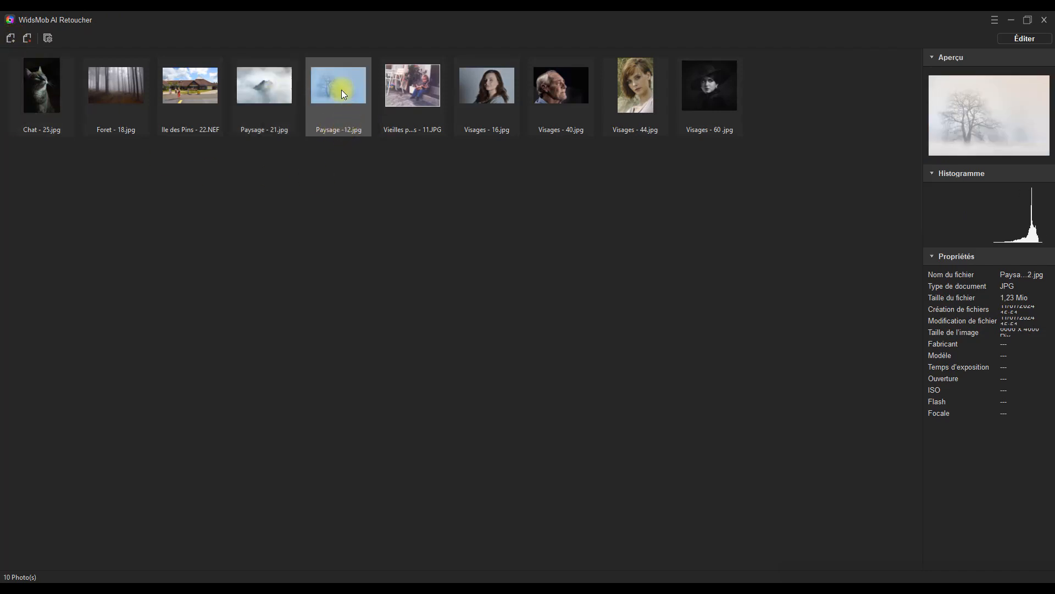
click(1028, 38)
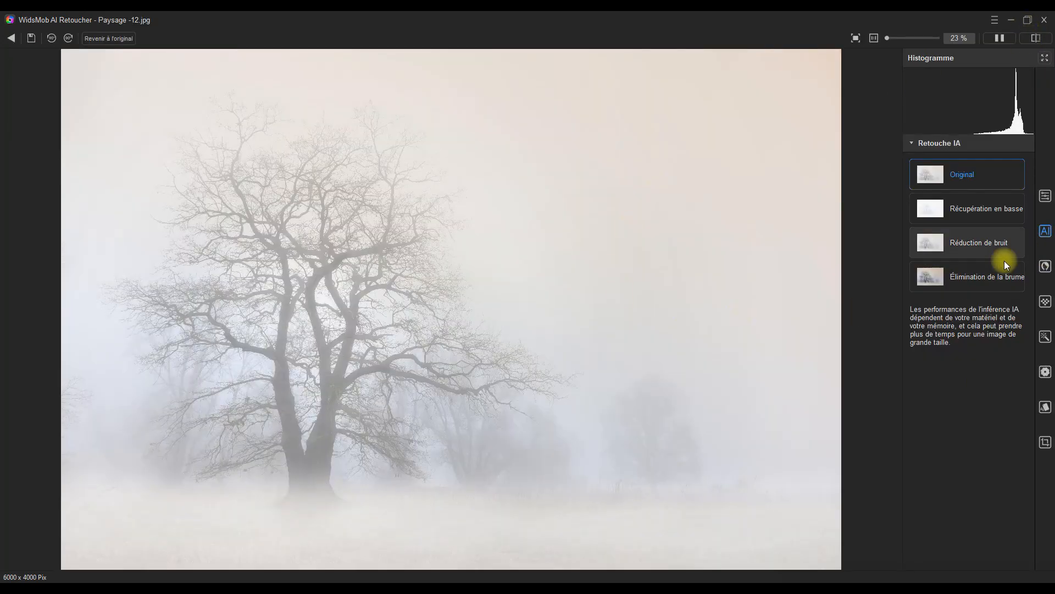
click(978, 280)
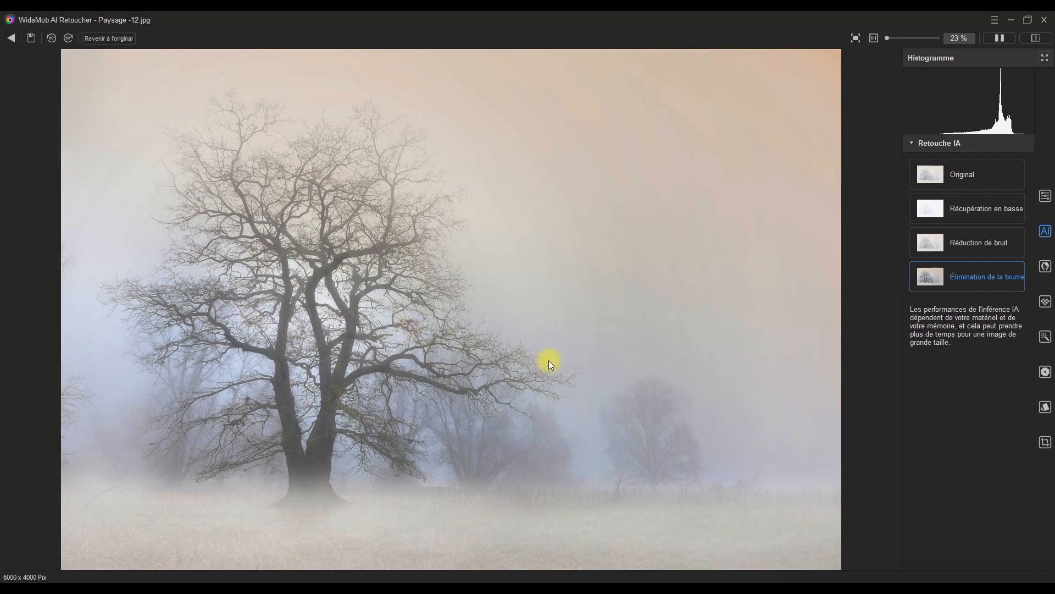
click(1002, 37)
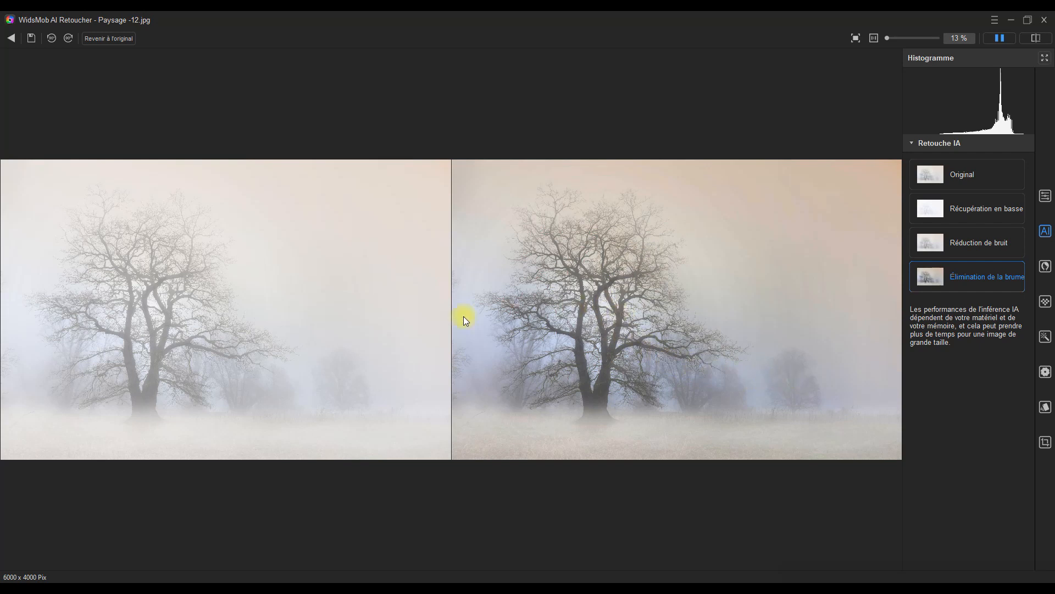
Step: Revert the foggy tree photo to its original state and return to the imported photos without saving
click(1001, 37)
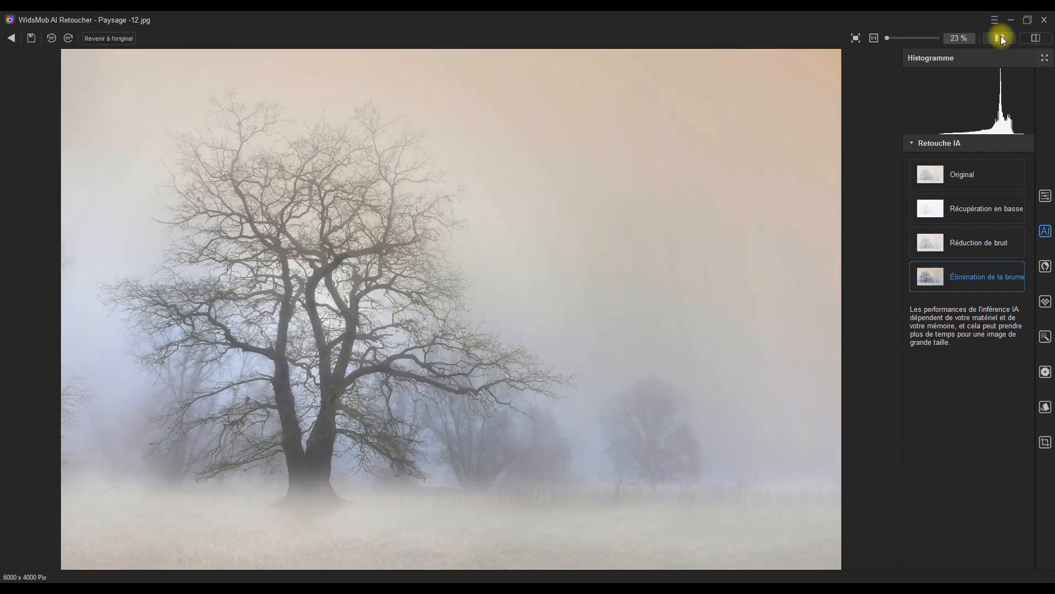
click(970, 176)
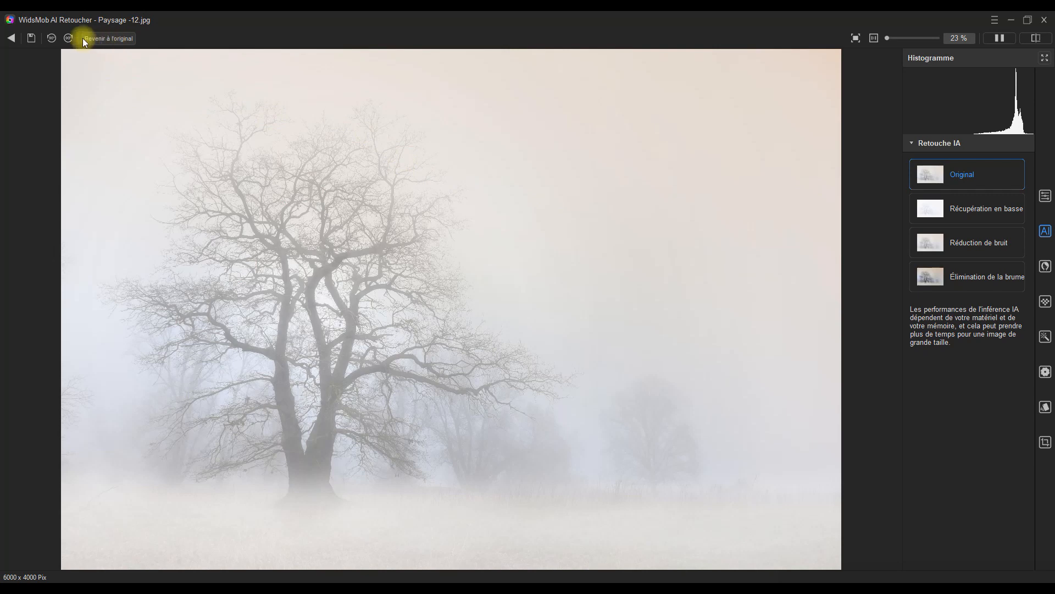
click(12, 38)
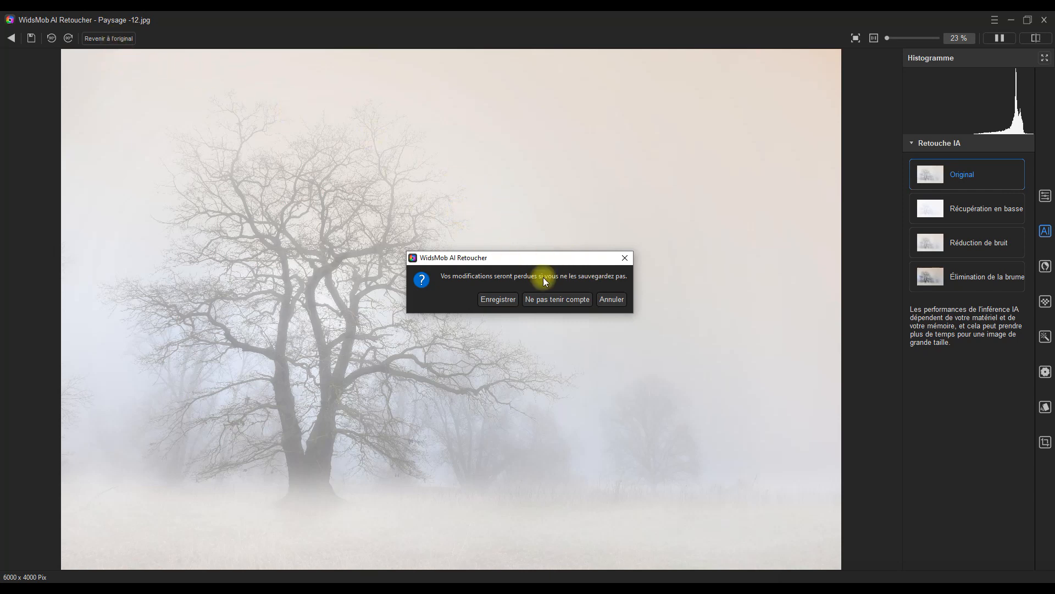
click(556, 299)
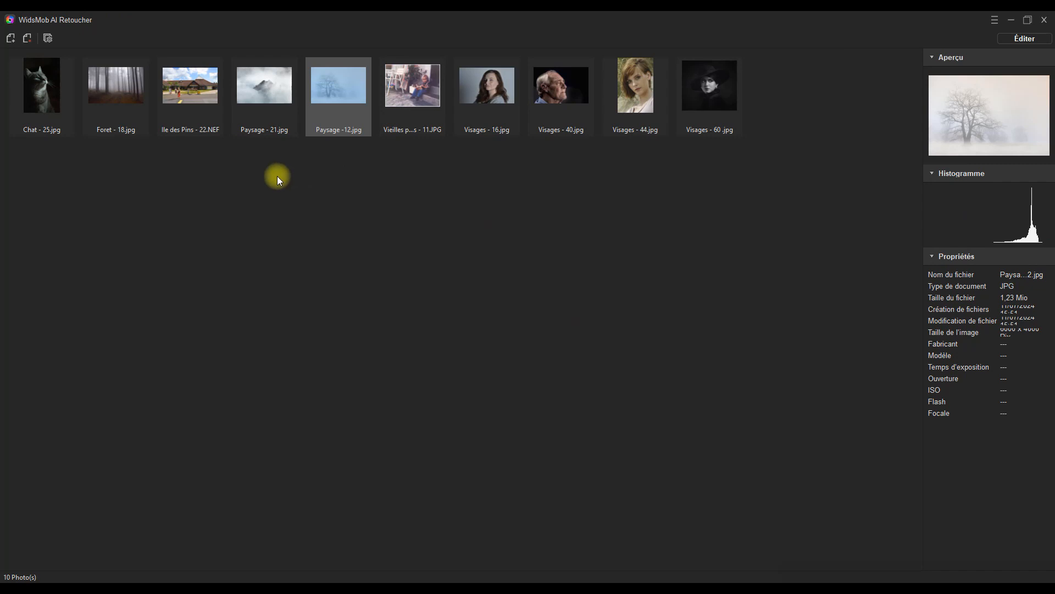
Step: Apply the Élimination de la brume AI retouch to Foret - 18.jpg and show it side by side with the original
click(117, 87)
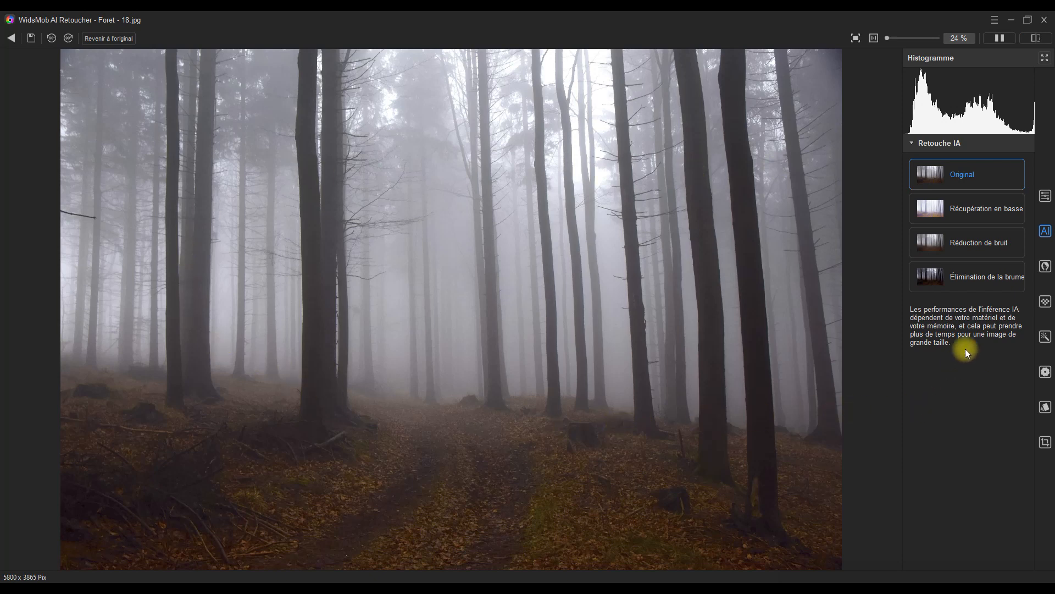
click(977, 280)
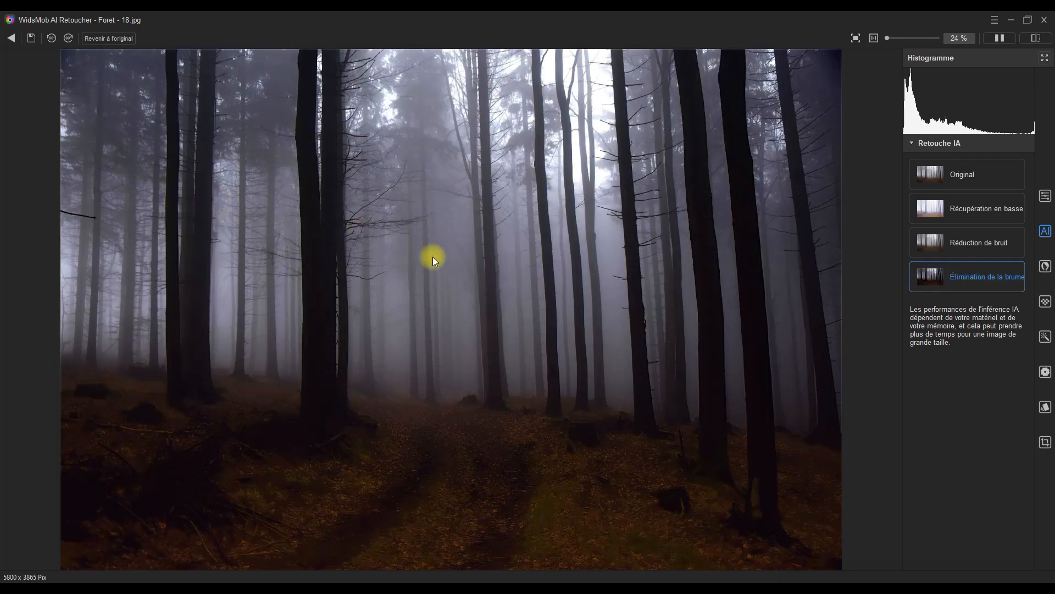
click(1001, 38)
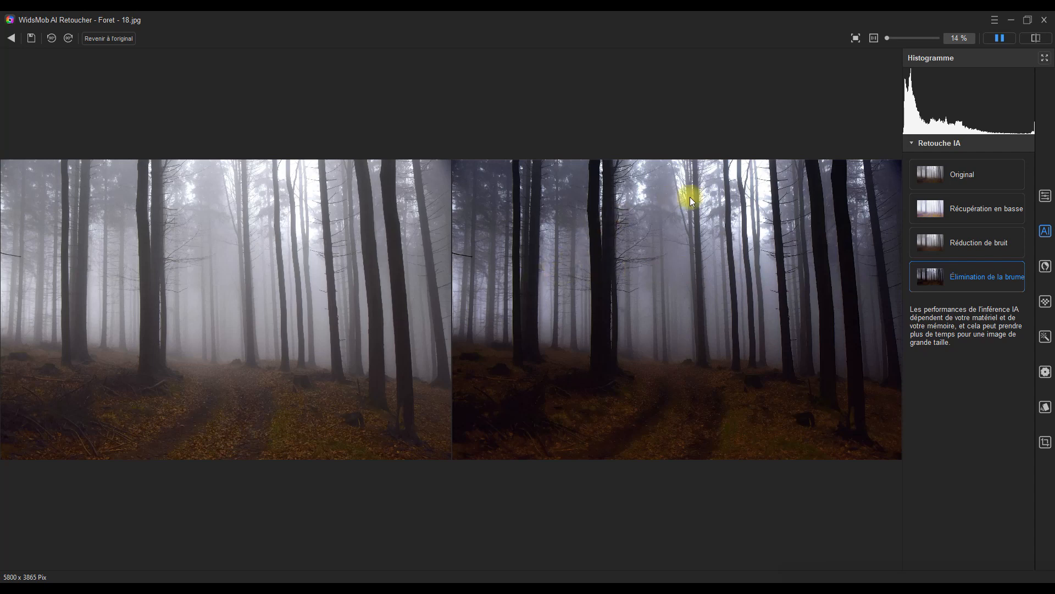
Step: Revert the forest photo to its original state, leave the side-by-side view and return to the imported photos
click(985, 176)
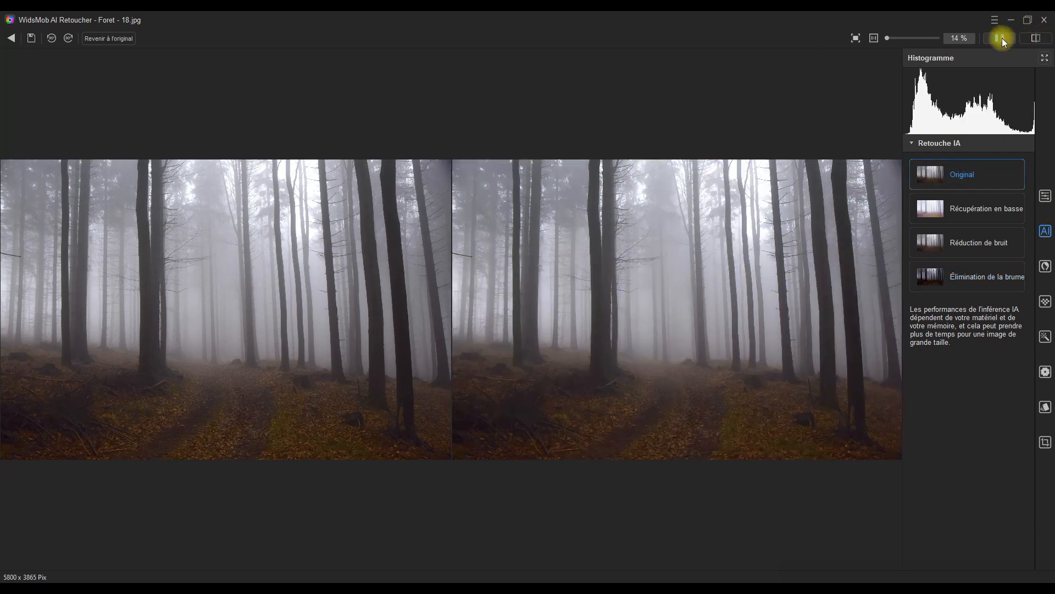
click(1002, 38)
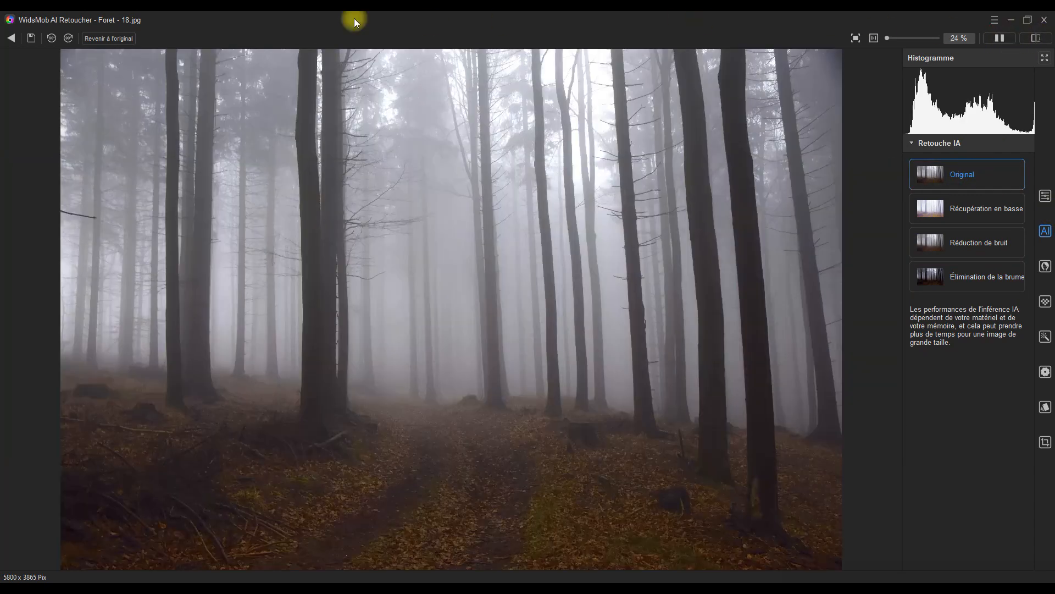
click(11, 38)
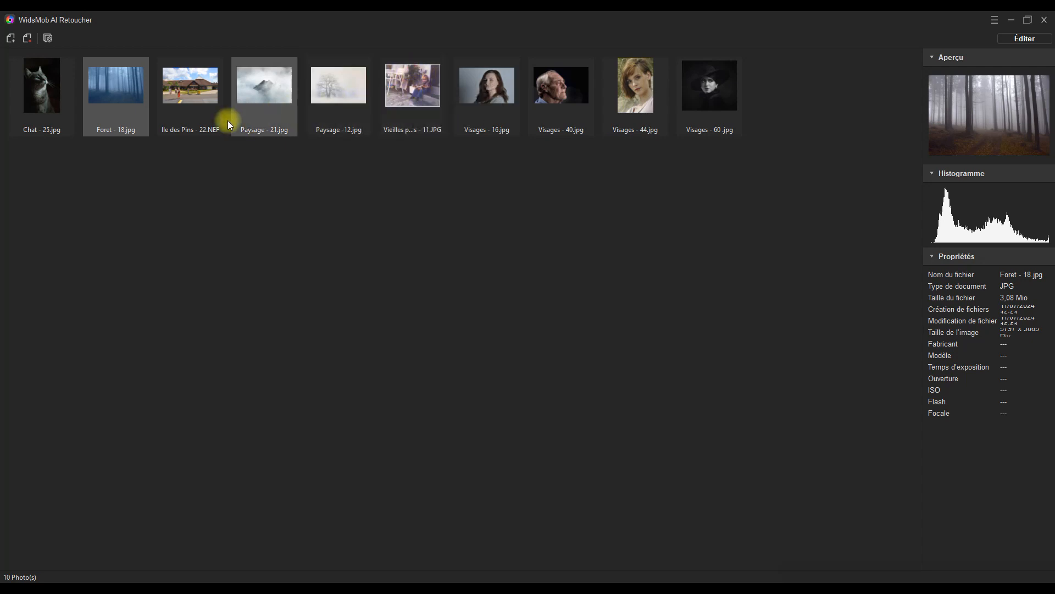
Step: Import Vieilles photos - 12.JPG and Vieilles photos - 13.JPG from the _Source tuto en cour folder
click(11, 38)
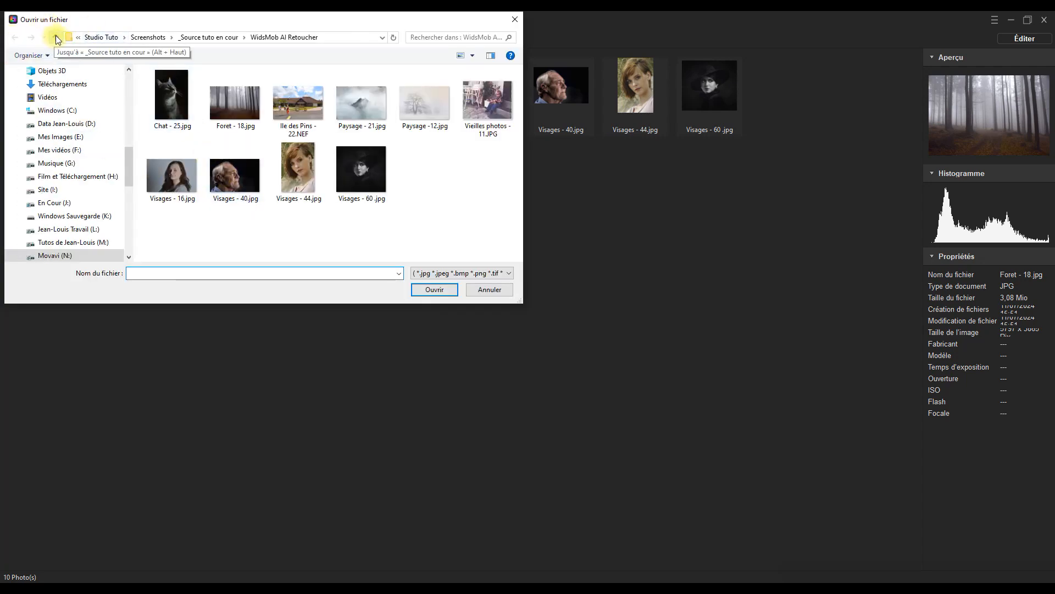
click(56, 38)
click(187, 121)
shift+click(186, 133)
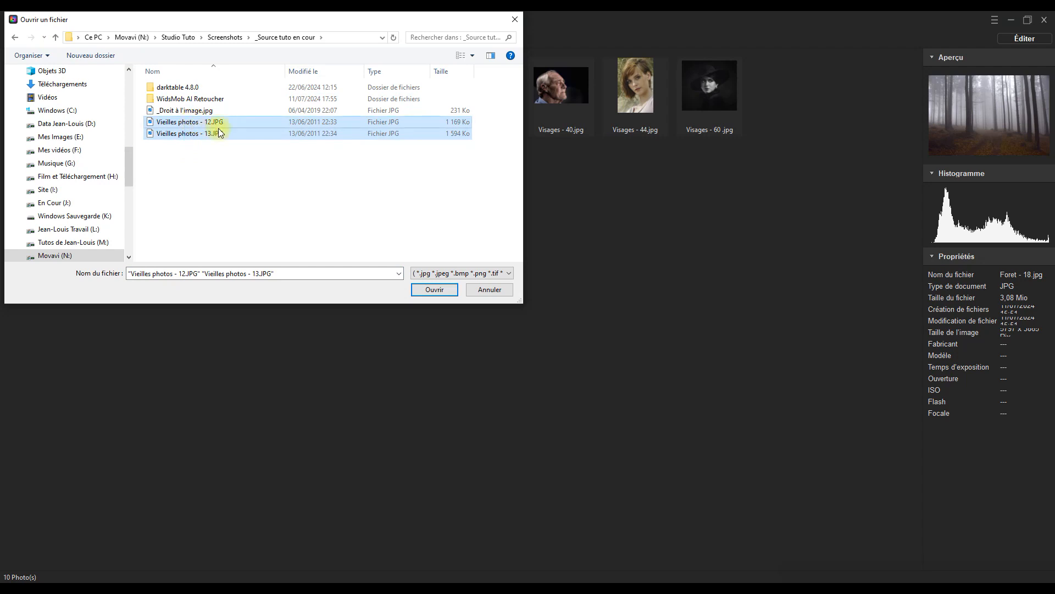
click(439, 295)
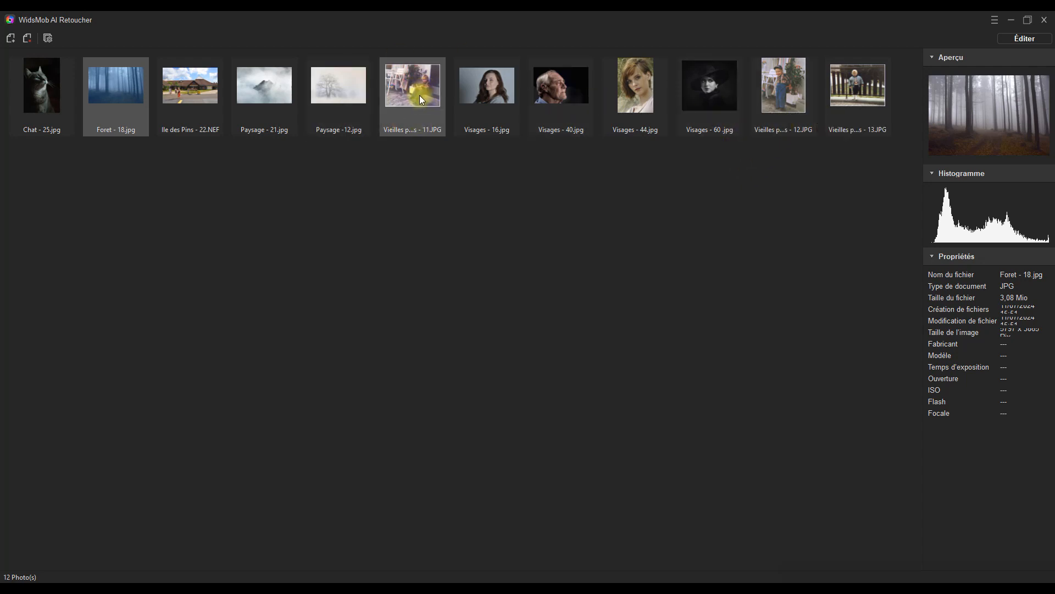
Step: Batch-process only Vieilles photos 11, 12 and 13 with Réduction du bruit IA, saving to the _Source tuto en cour folder under Studio Tuto
ctrl+click(414, 83)
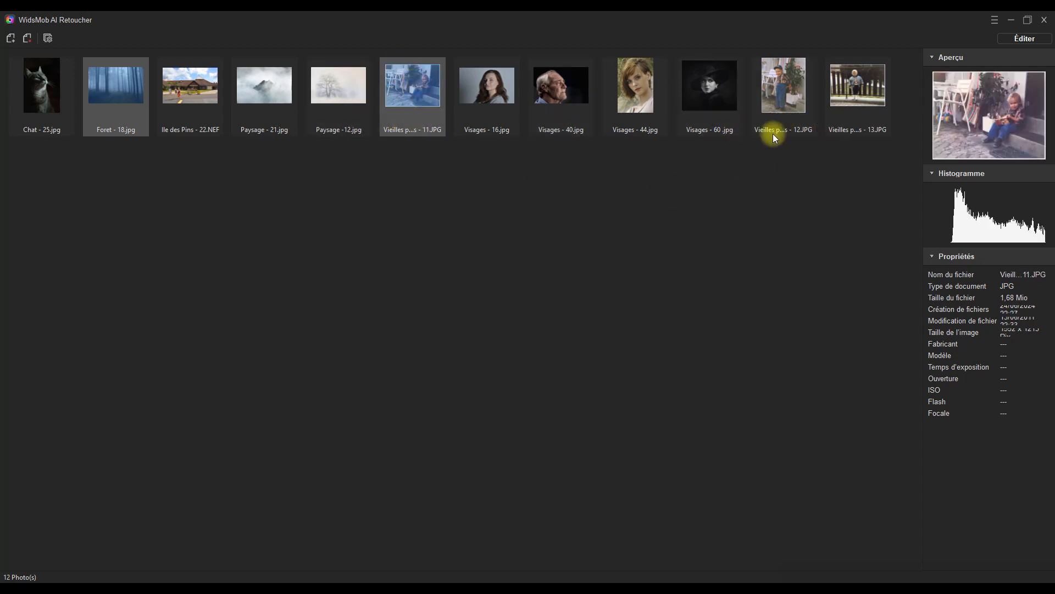
ctrl+click(783, 85)
ctrl+click(859, 86)
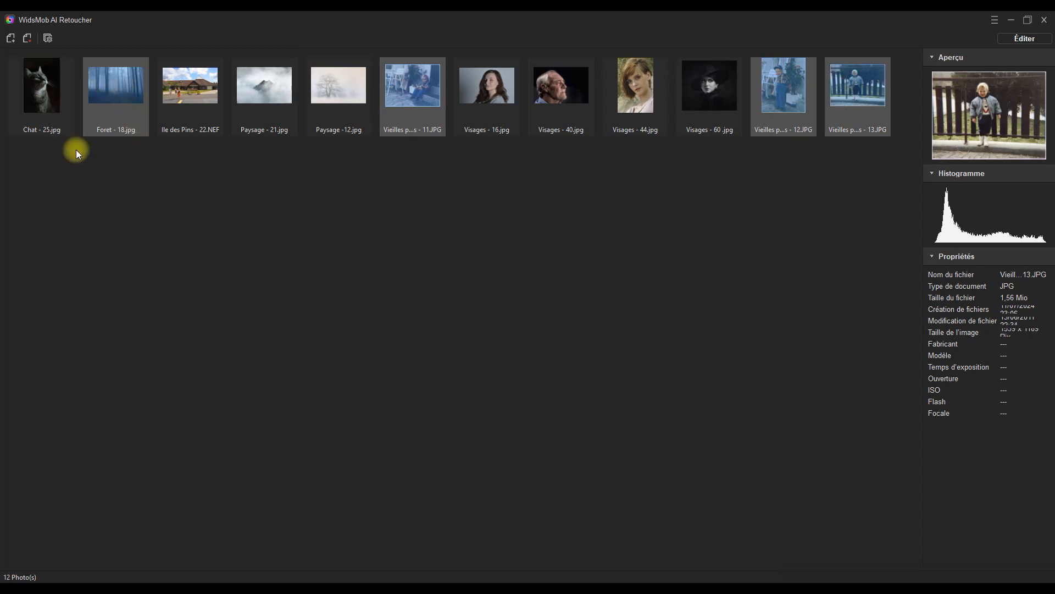
ctrl+click(116, 114)
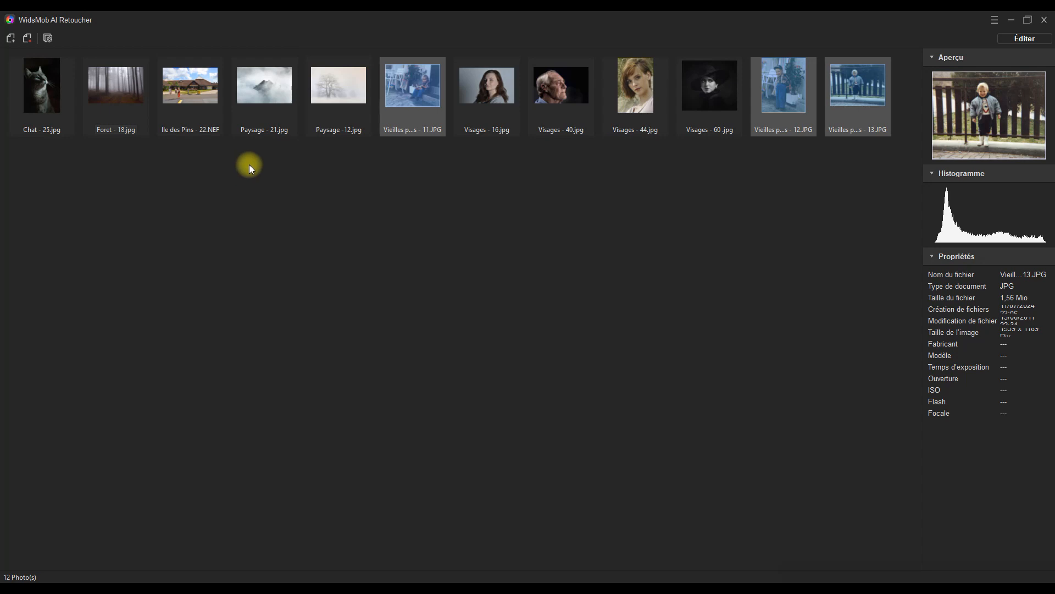
click(47, 38)
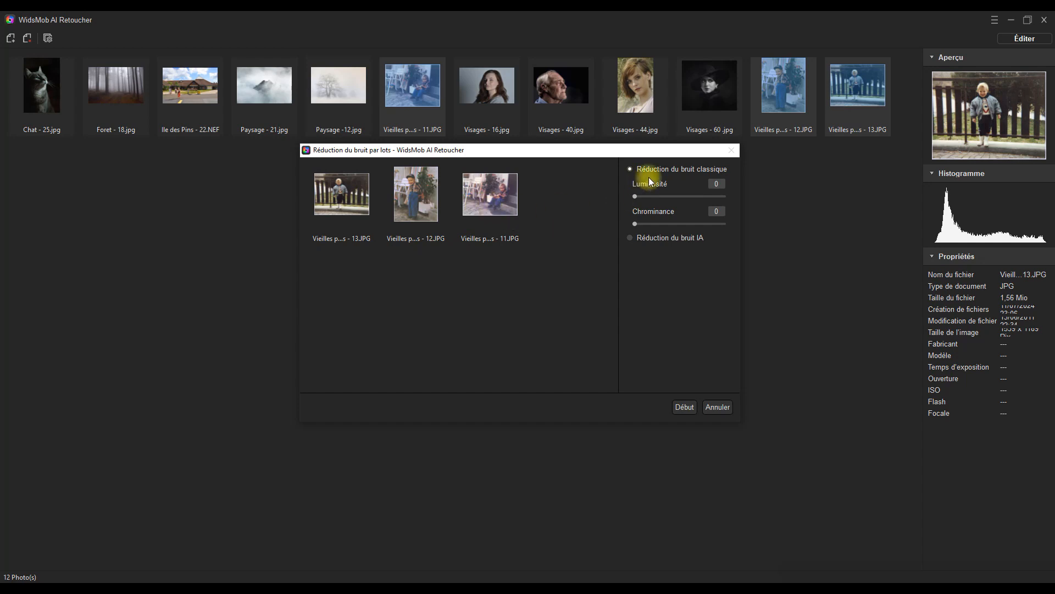
click(630, 239)
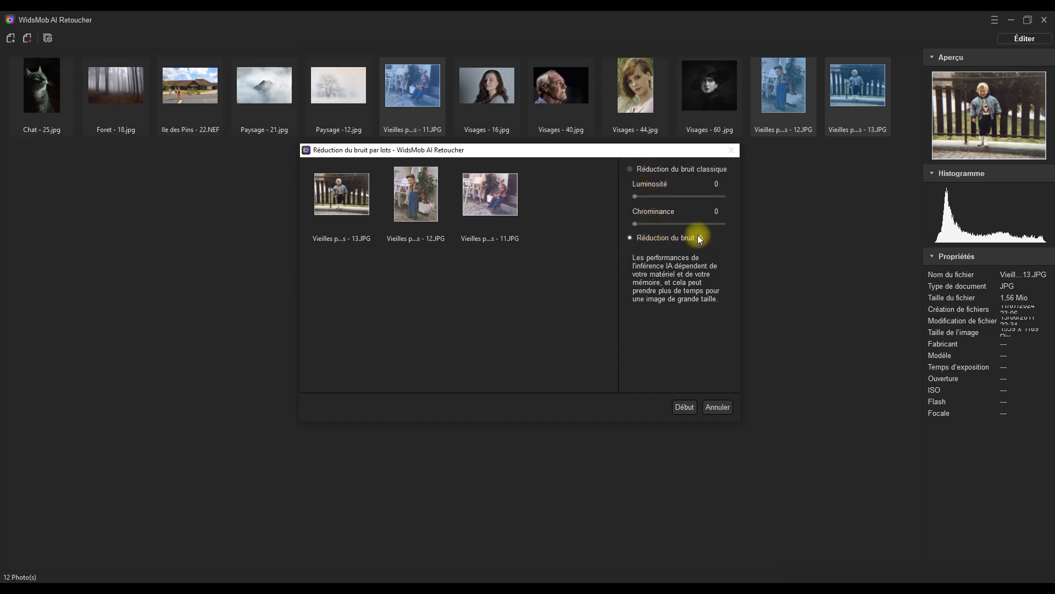
click(684, 407)
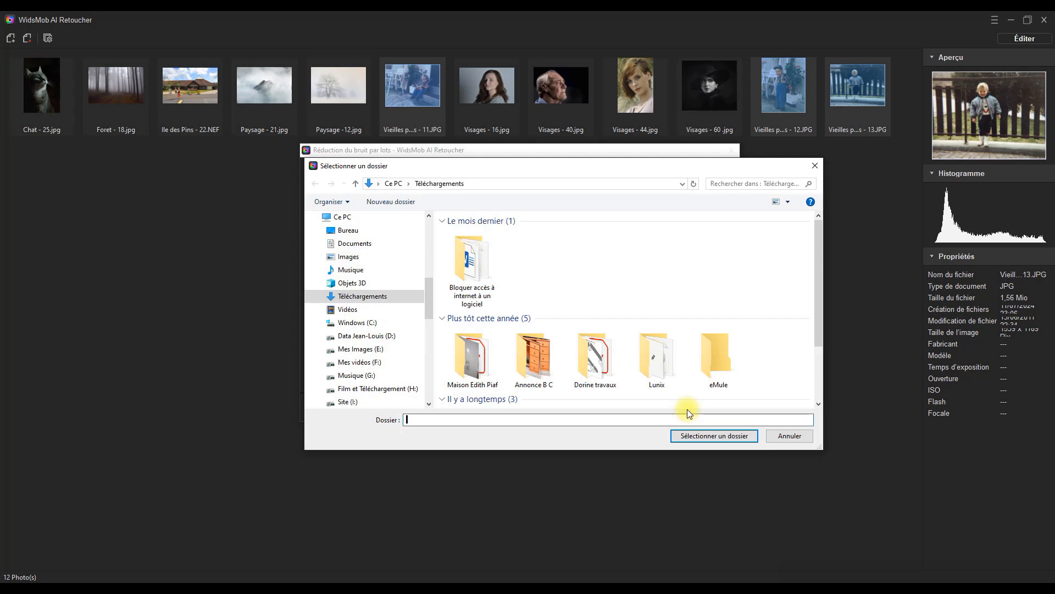
scroll(423, 256, up, 5)
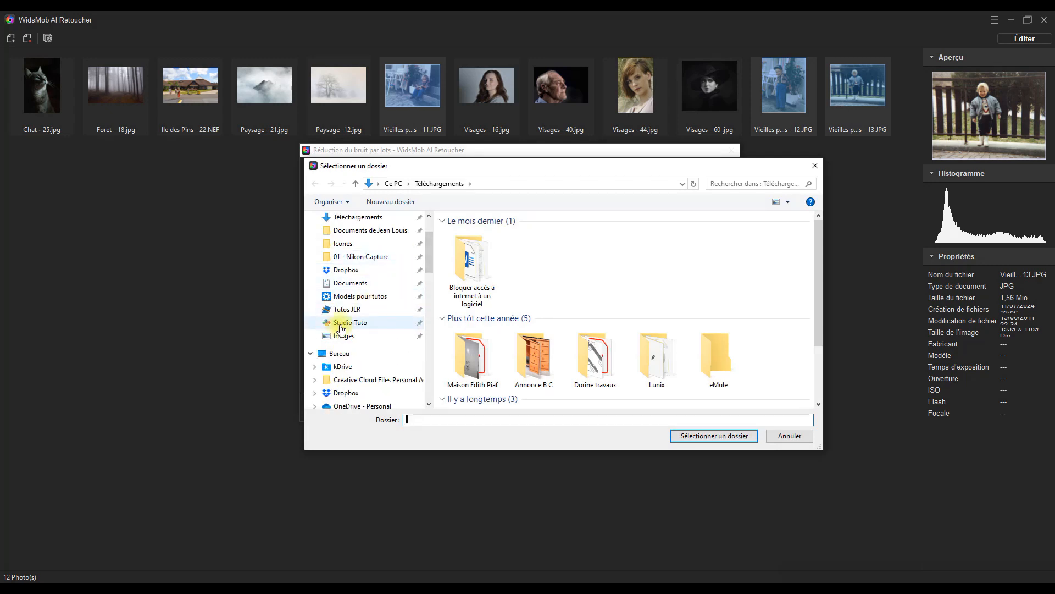
click(342, 323)
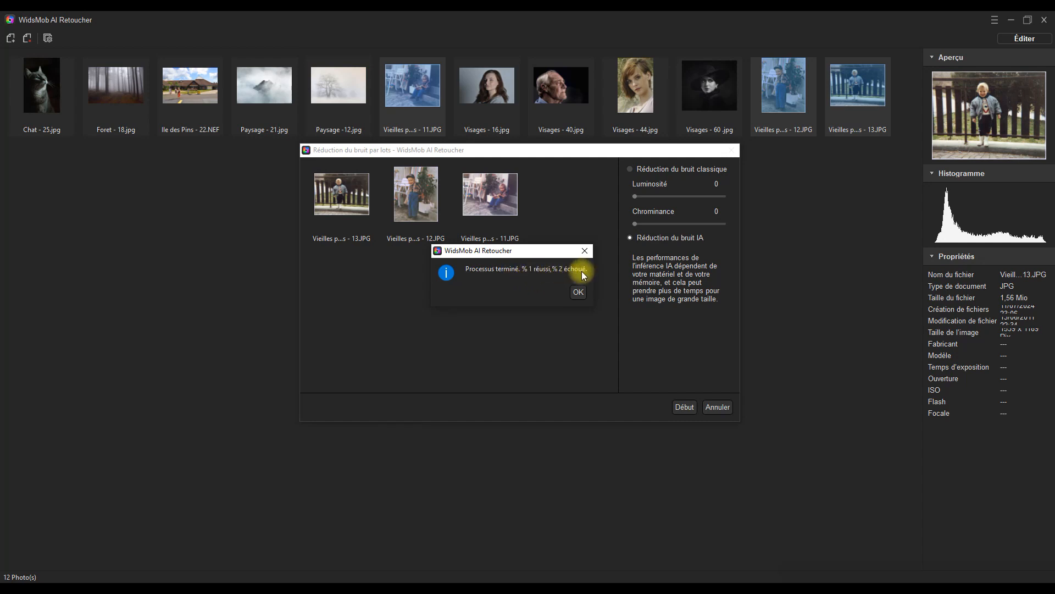
click(578, 292)
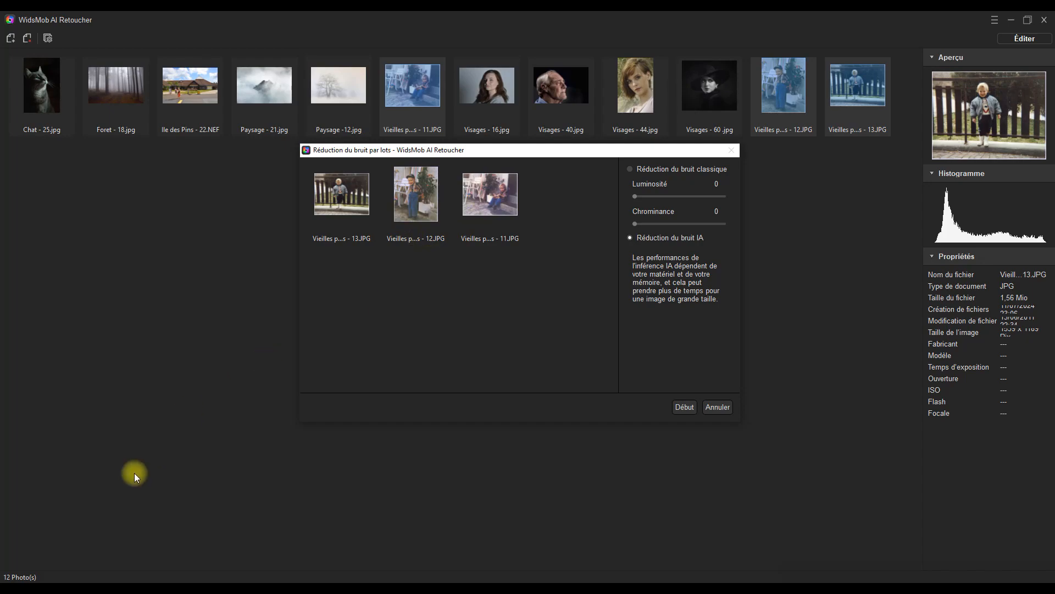
Step: Switch to File Explorer, open Vieilles photos - 11.JPG.png and browse the denoised PNG files alongside the original old photos
click(73, 587)
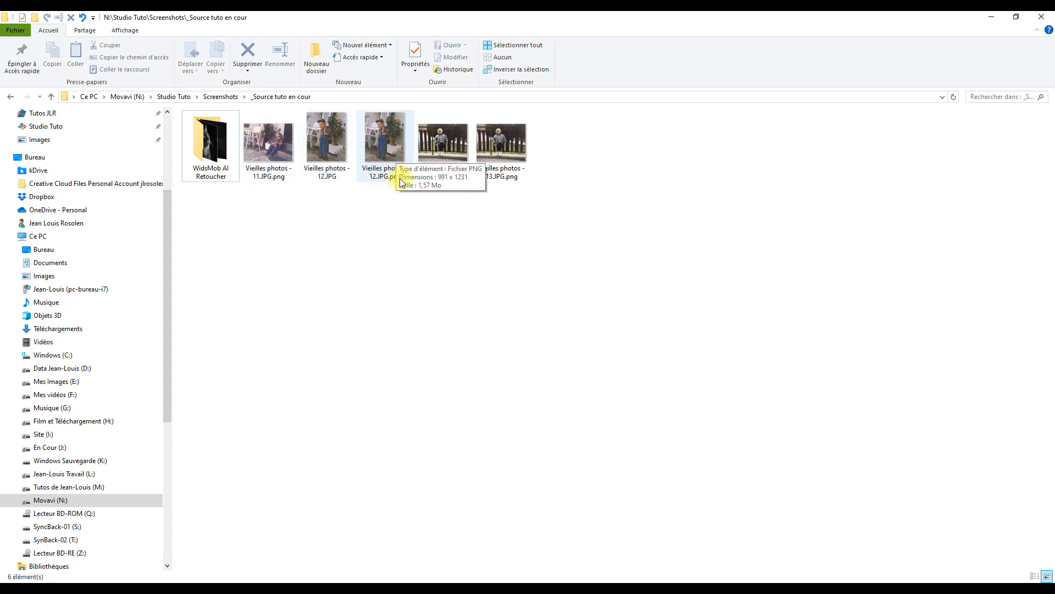
double_click(273, 147)
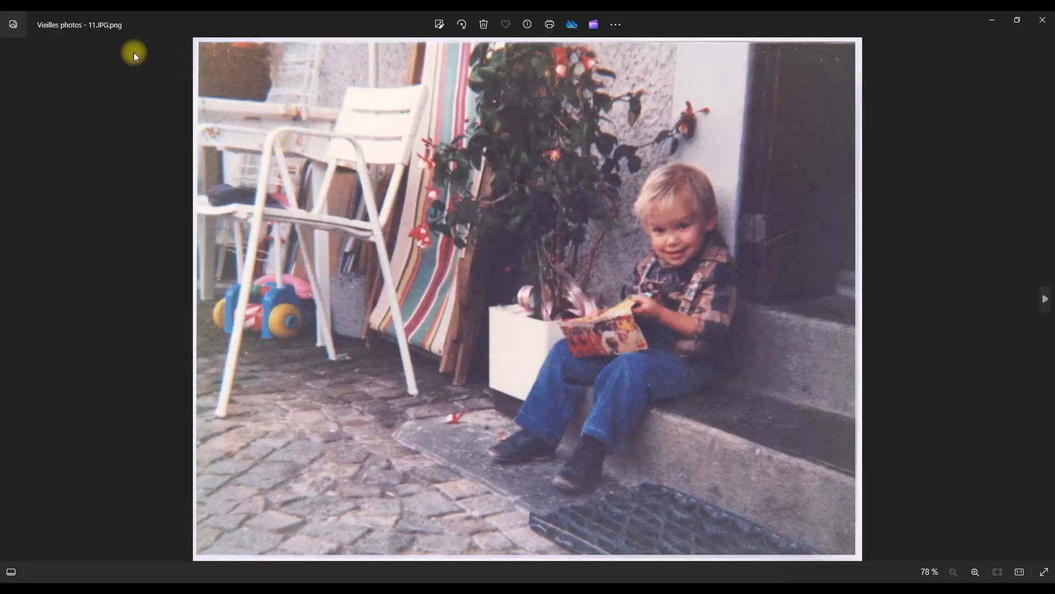
click(1046, 300)
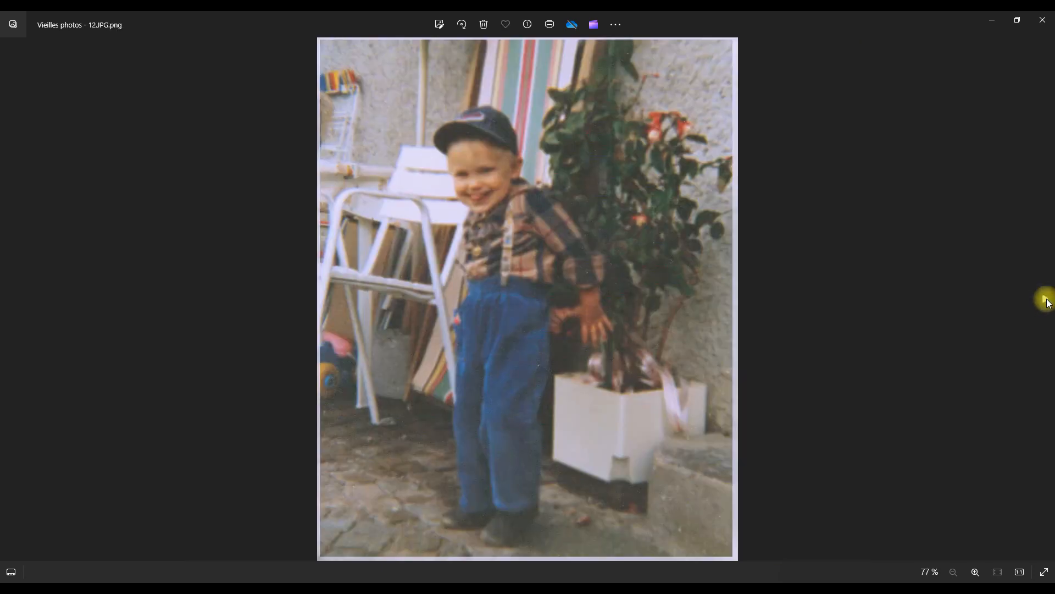
click(11, 300)
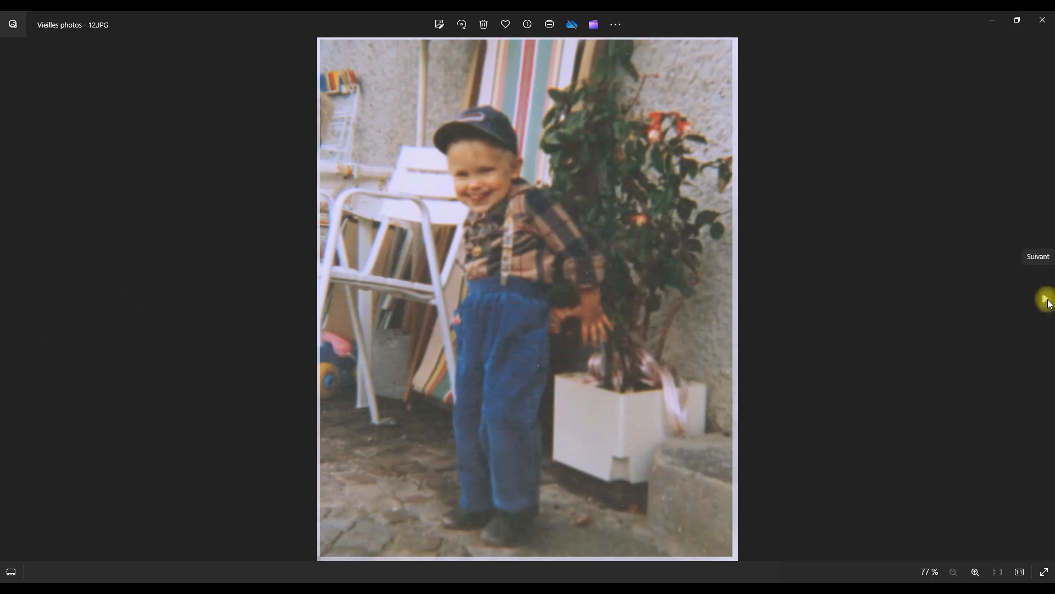
click(1046, 299)
click(1046, 300)
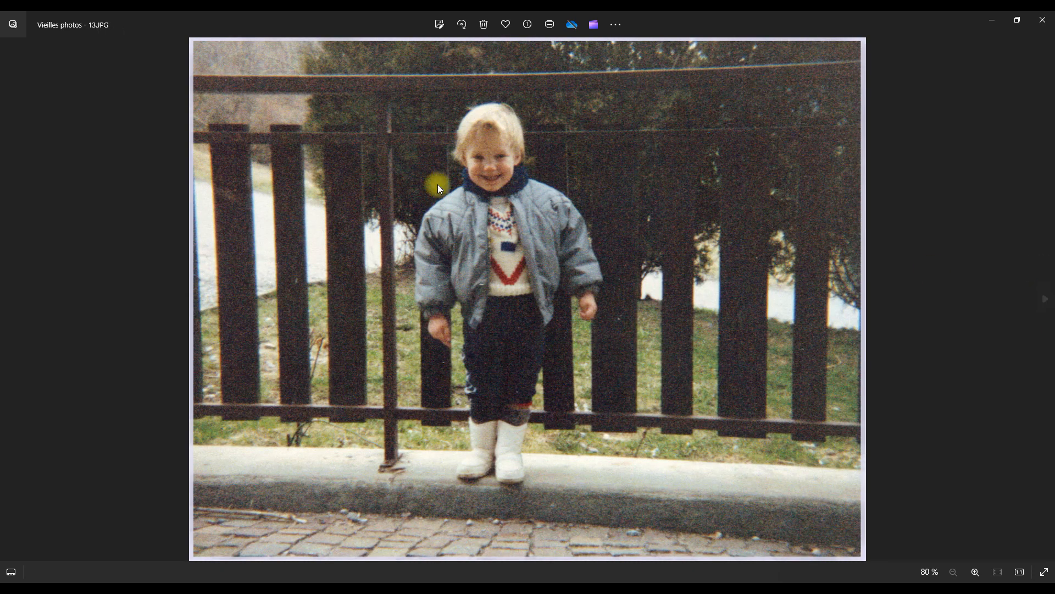
click(1046, 299)
Step: Close the image viewer and File Explorer, leave the batch noise reduction dialog and clear the photo selection
click(1043, 20)
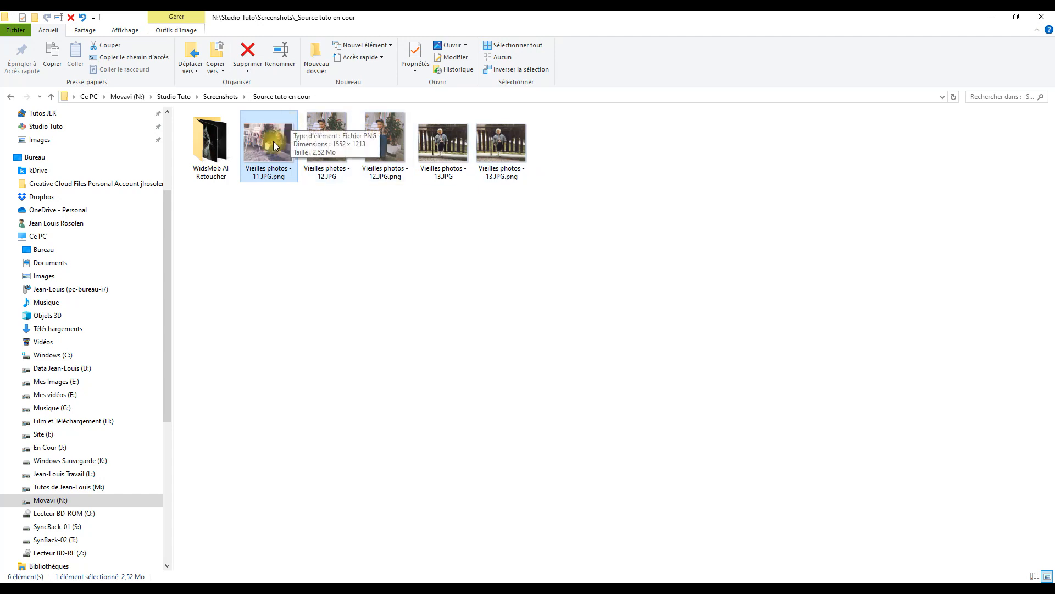
click(1043, 18)
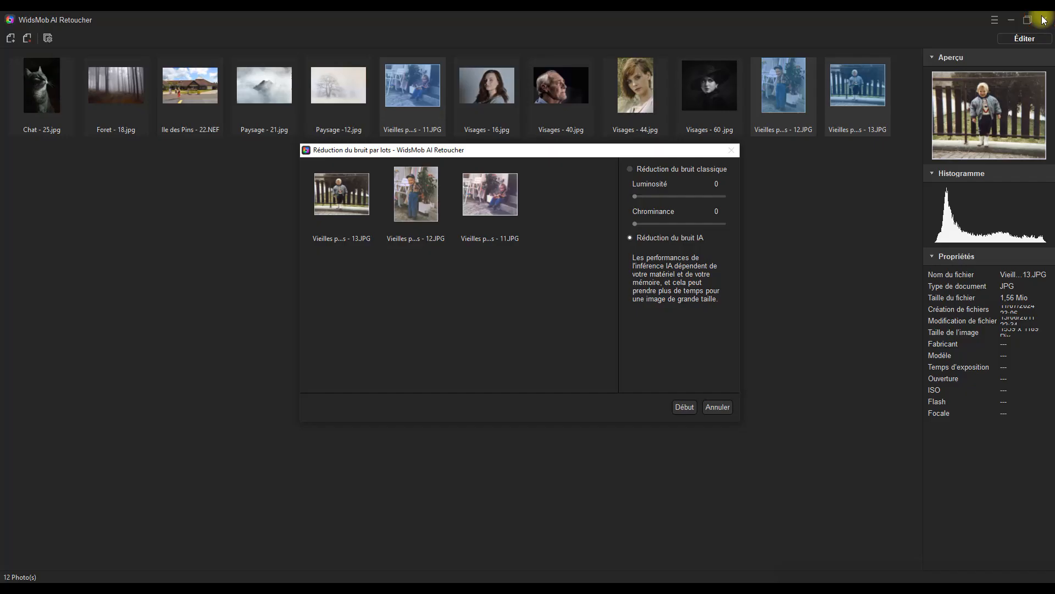
click(721, 407)
click(533, 203)
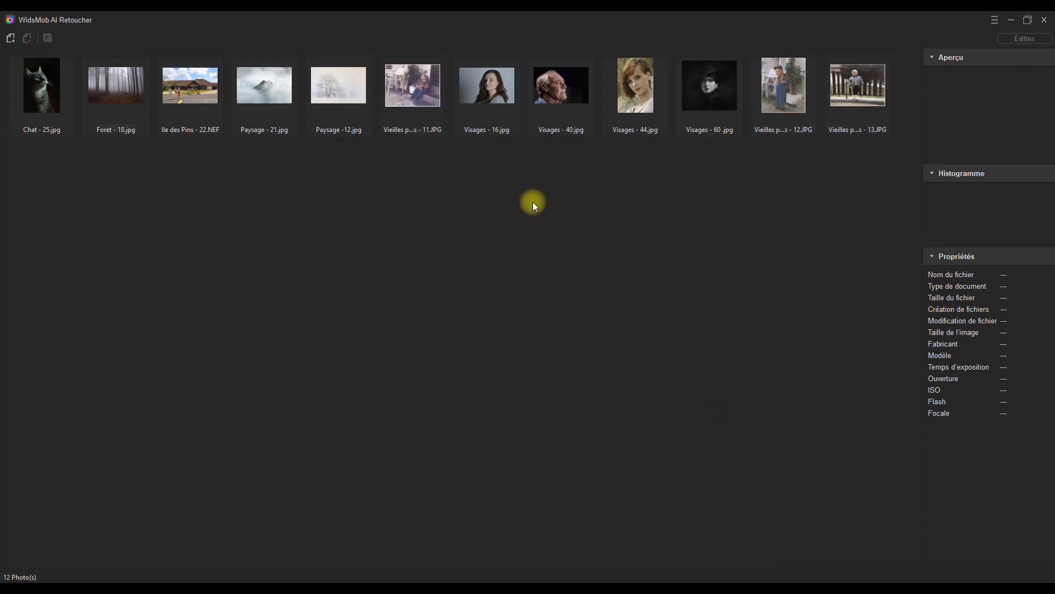
Step: Apply the Réduction de bruit AI retouch to Vieilles photos - 11.JPG and show it side by side with the original
click(418, 83)
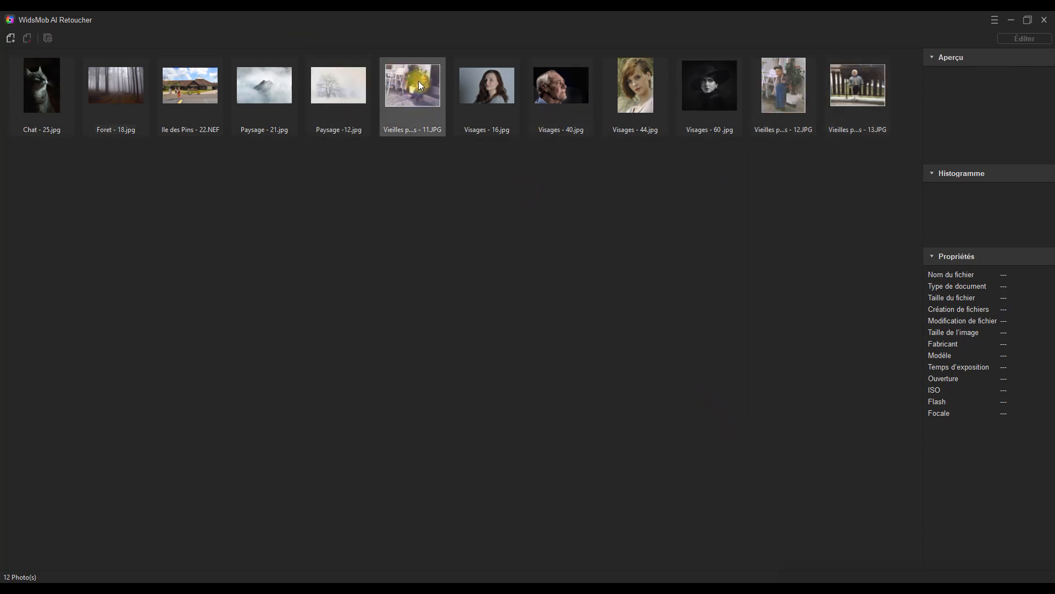
click(1025, 39)
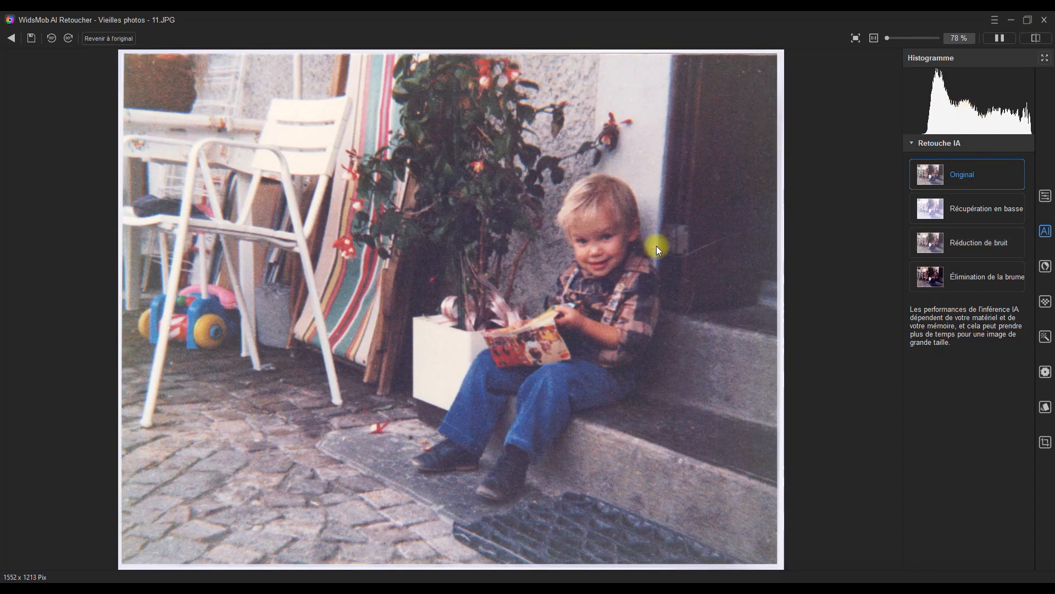
click(971, 246)
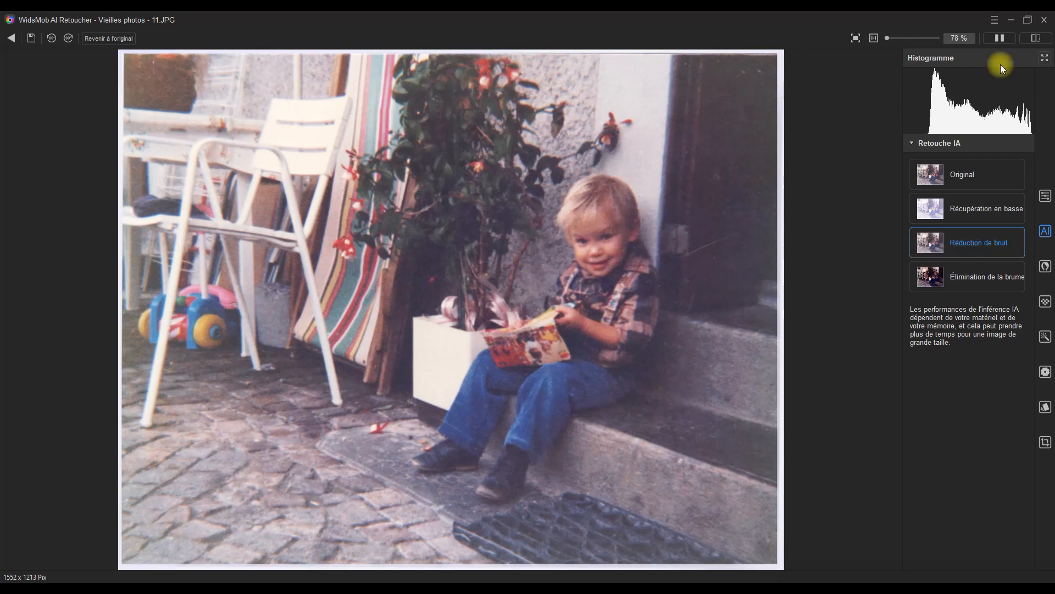
click(1000, 37)
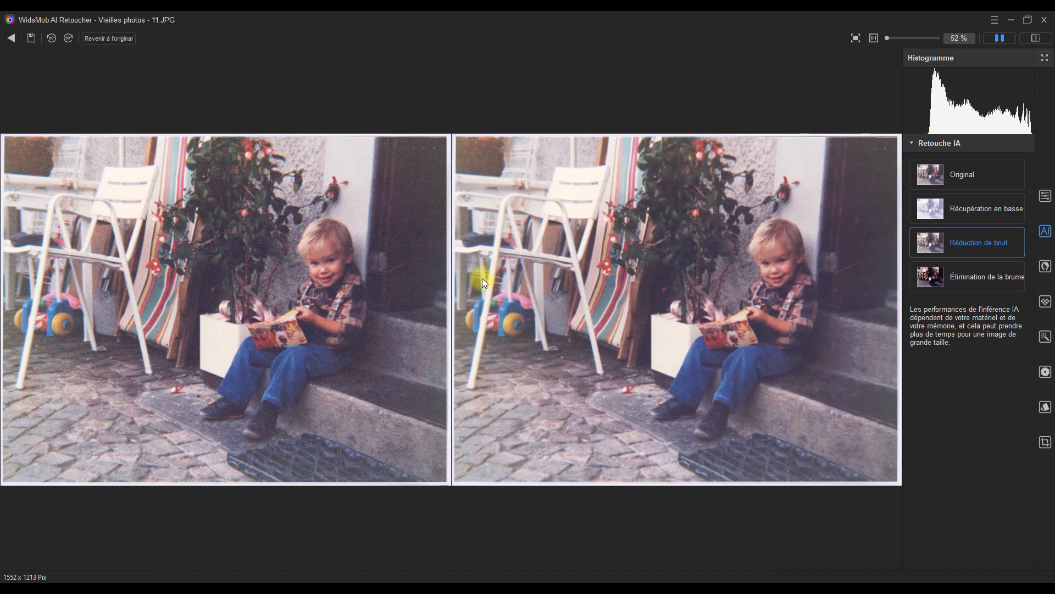
Step: Examine the grain on the seated boy's face close up in both versions, returning to the whole photo
ctrl+scroll(767, 262, up, 5)
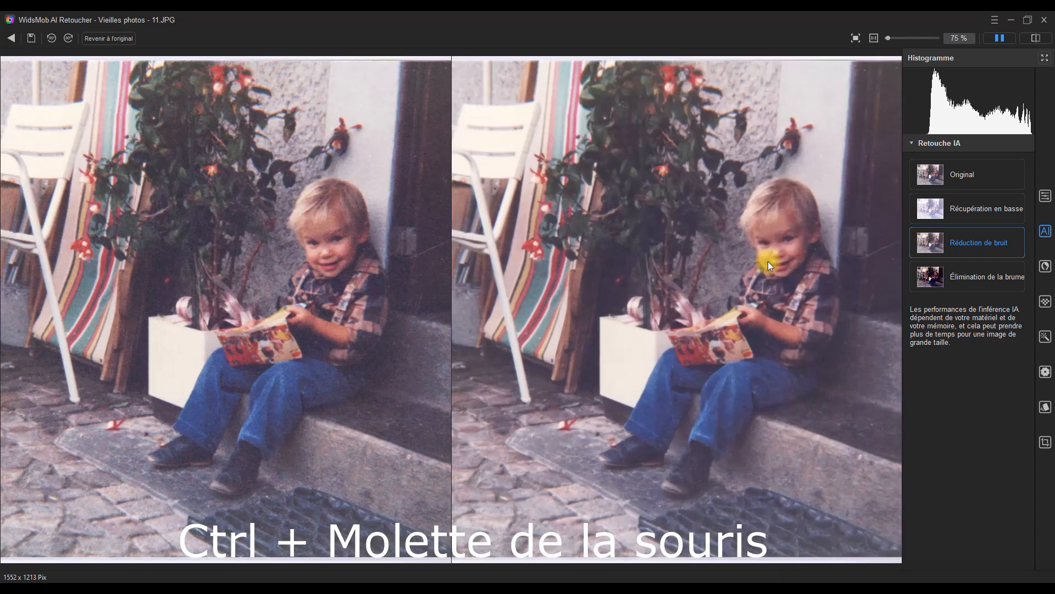
ctrl+scroll(767, 261, up, 1)
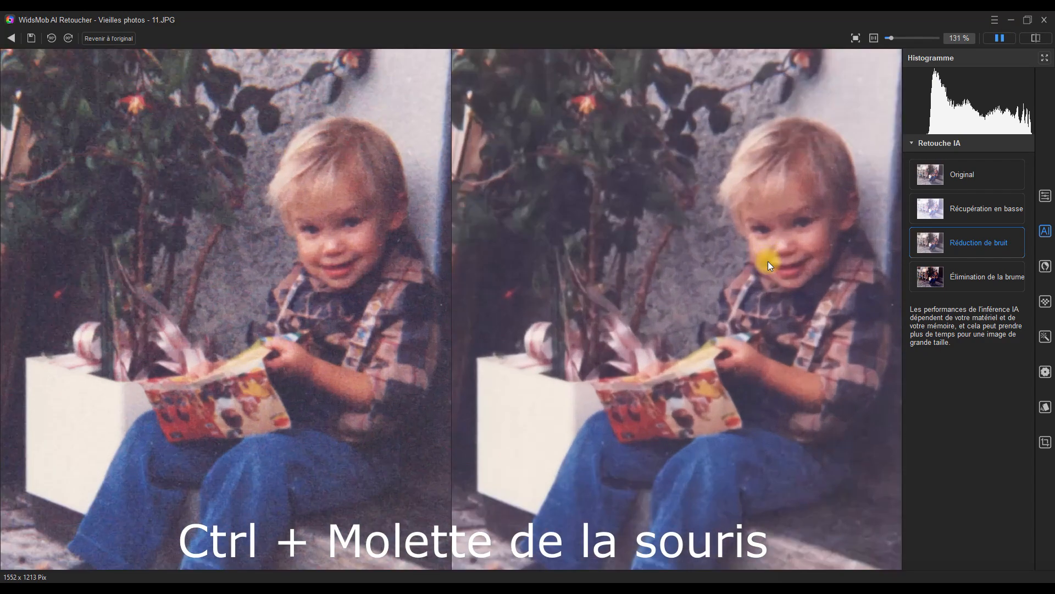
ctrl+scroll(767, 262, up, 2)
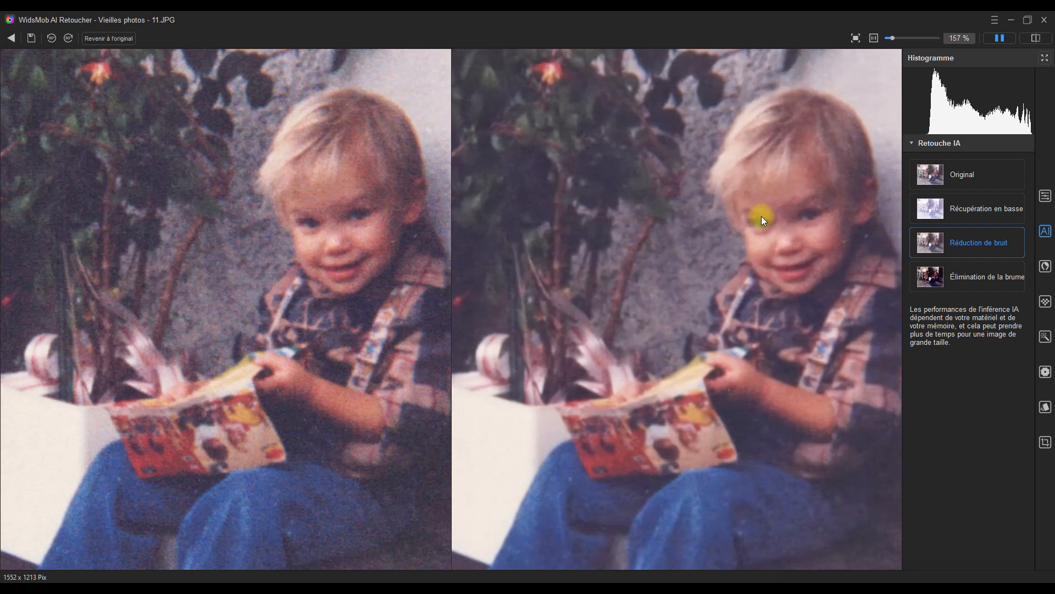
ctrl+scroll(762, 220, down, 1)
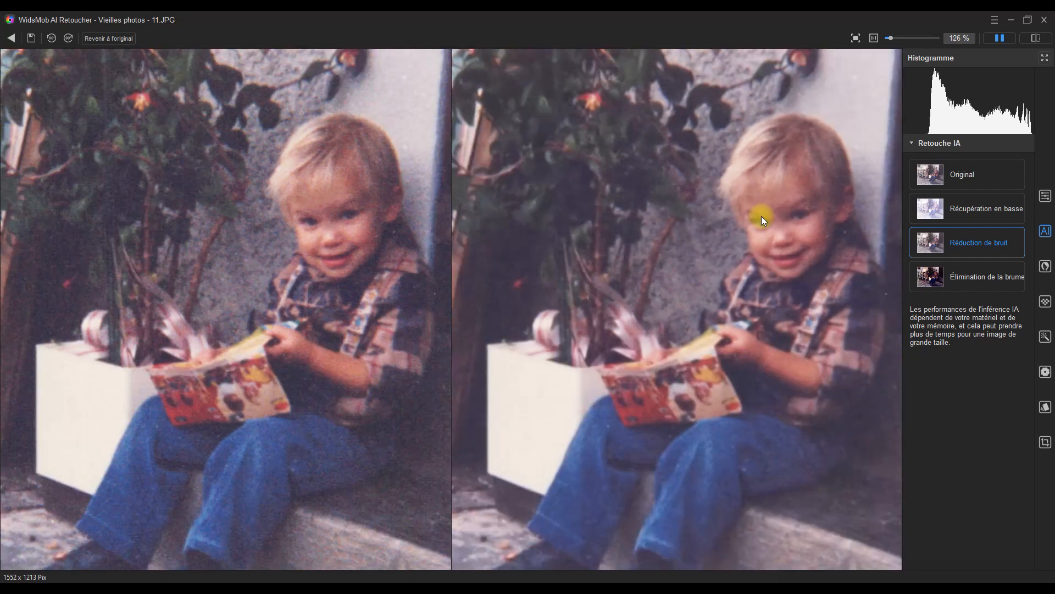
ctrl+scroll(761, 216, down, 2)
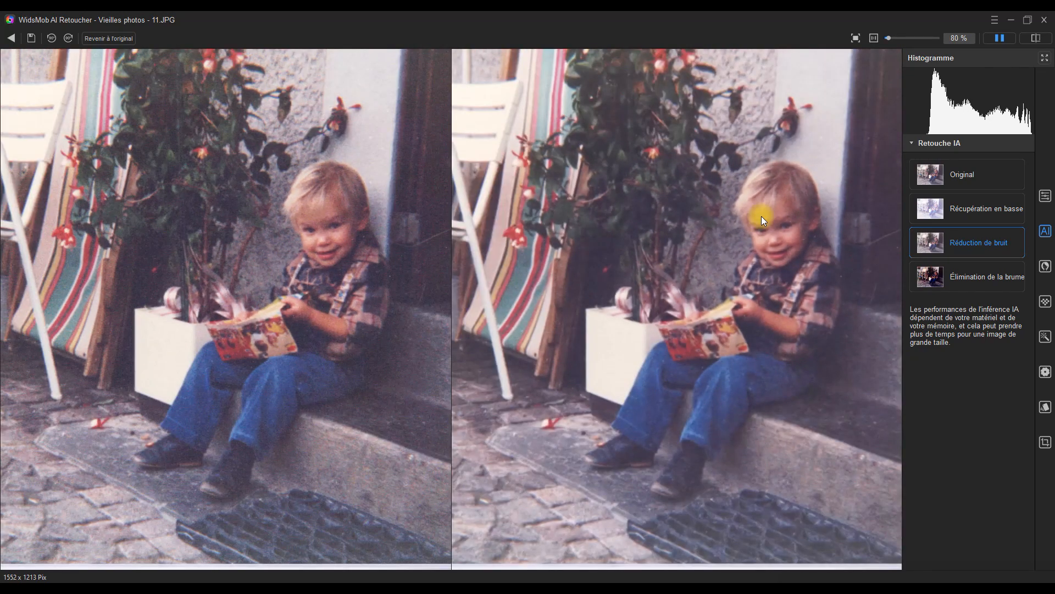
scroll(761, 216, down, 1)
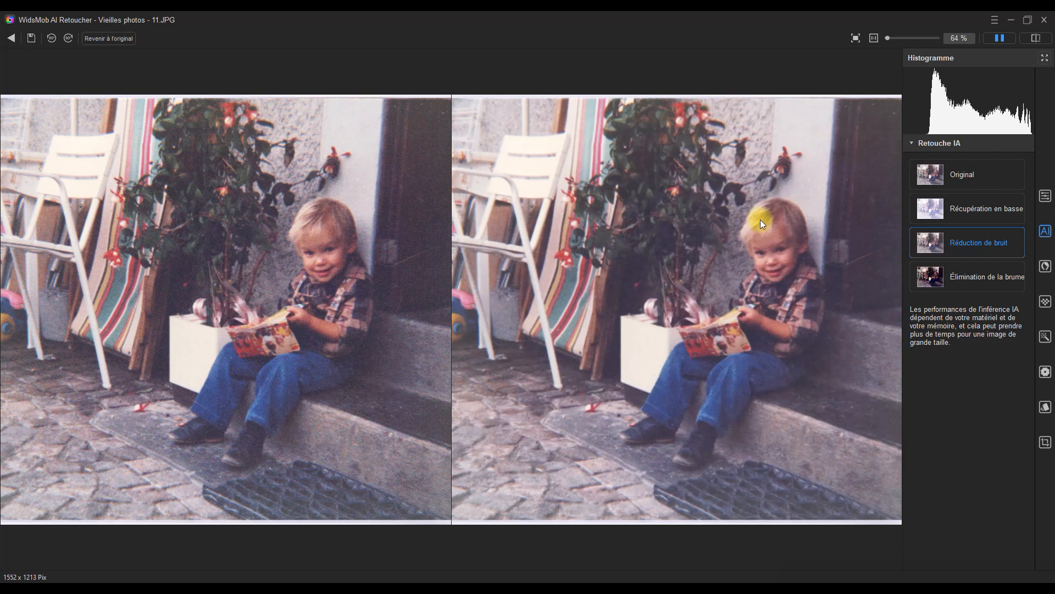
scroll(760, 216, down, 2)
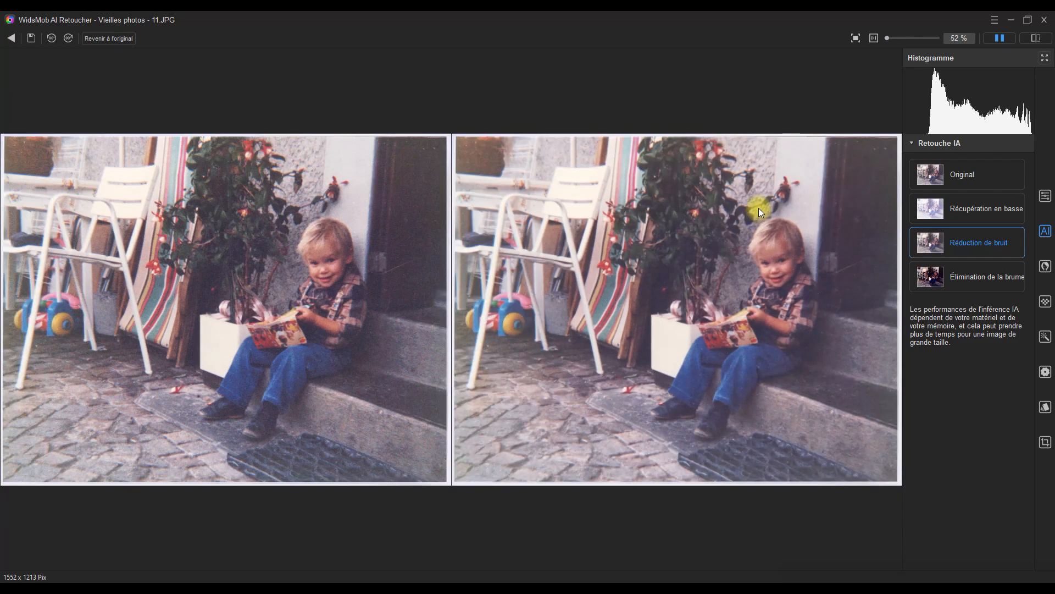
Step: Set the old photo's AI retouch back to Original and return to the imported photos
click(977, 177)
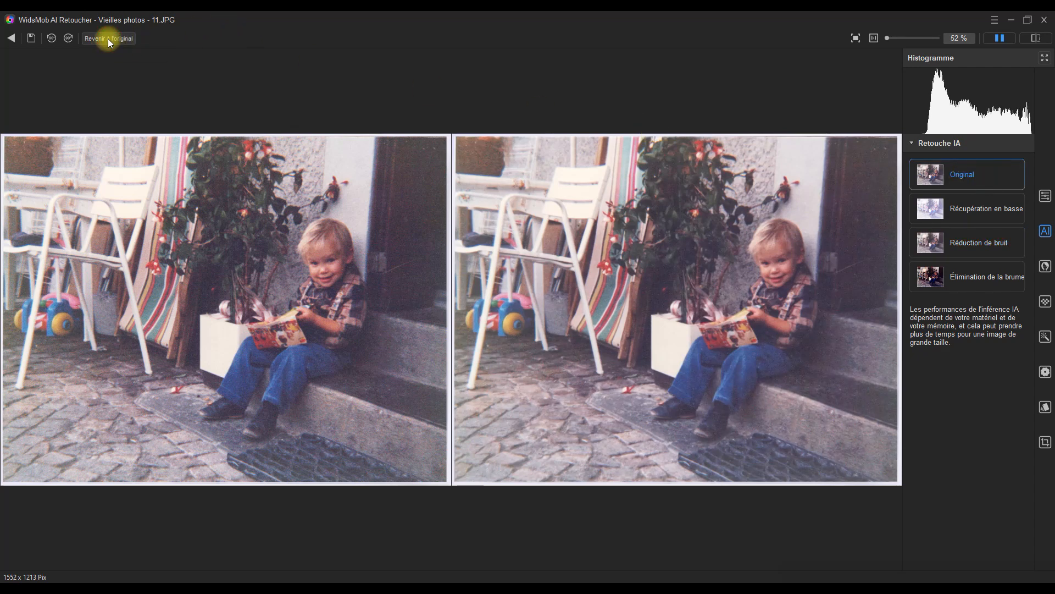
click(11, 38)
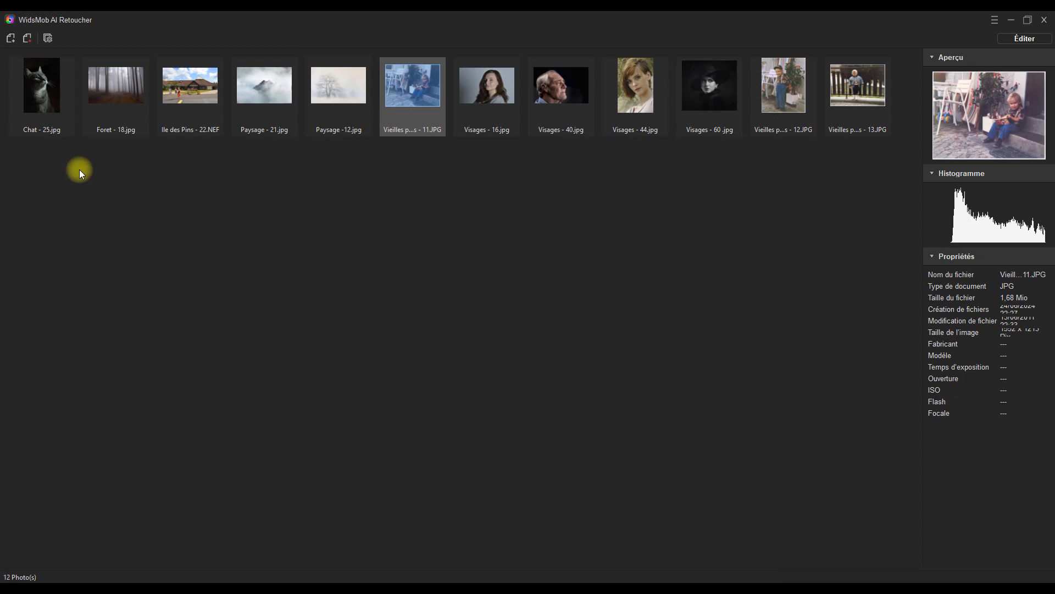
Step: Open Chat - 25.jpg for editing and apply the low-light recovery (Récupération en basse lumière) AI retouch
click(42, 94)
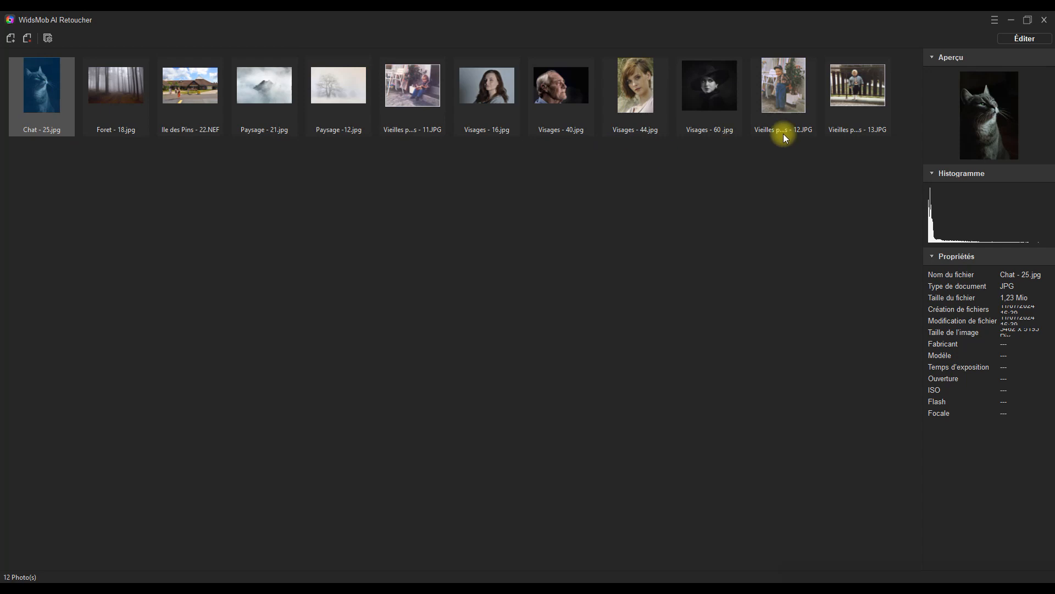
click(1025, 38)
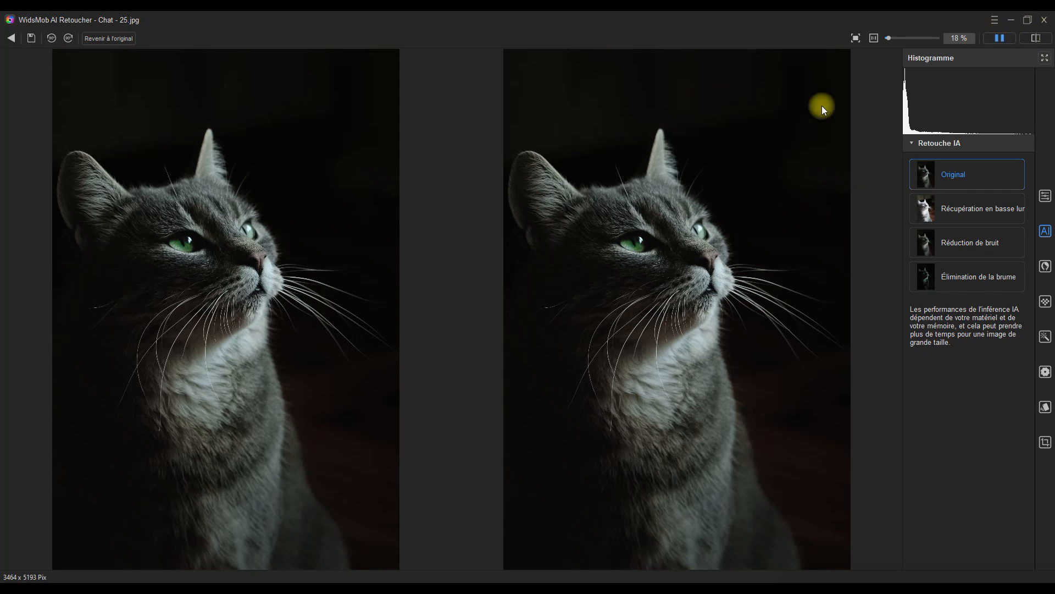
click(978, 213)
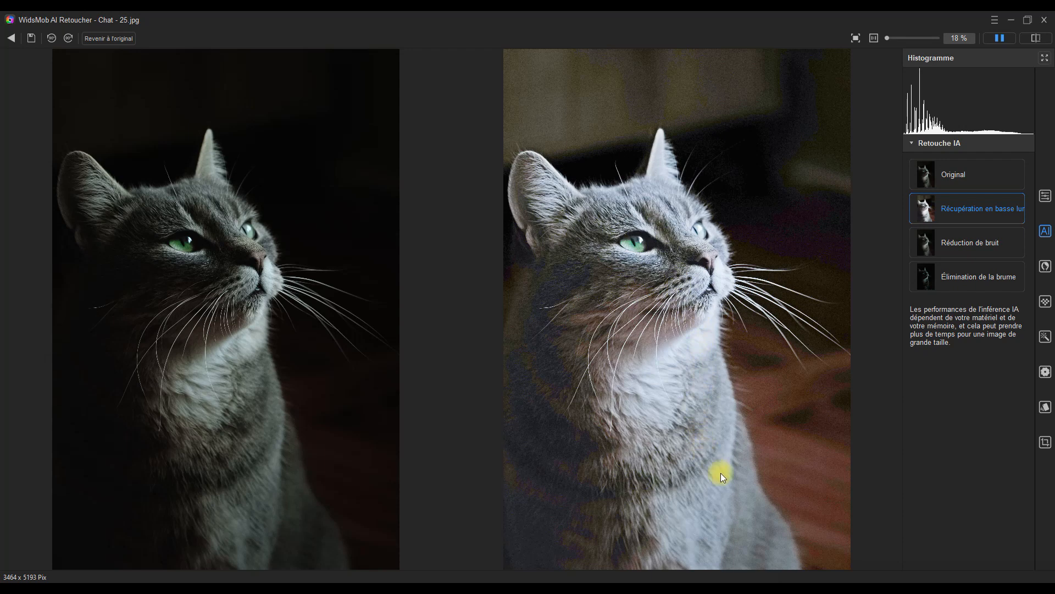
Step: Darken the retouched cat photo by setting Exposition to -57 and Ombres to -13
click(1046, 197)
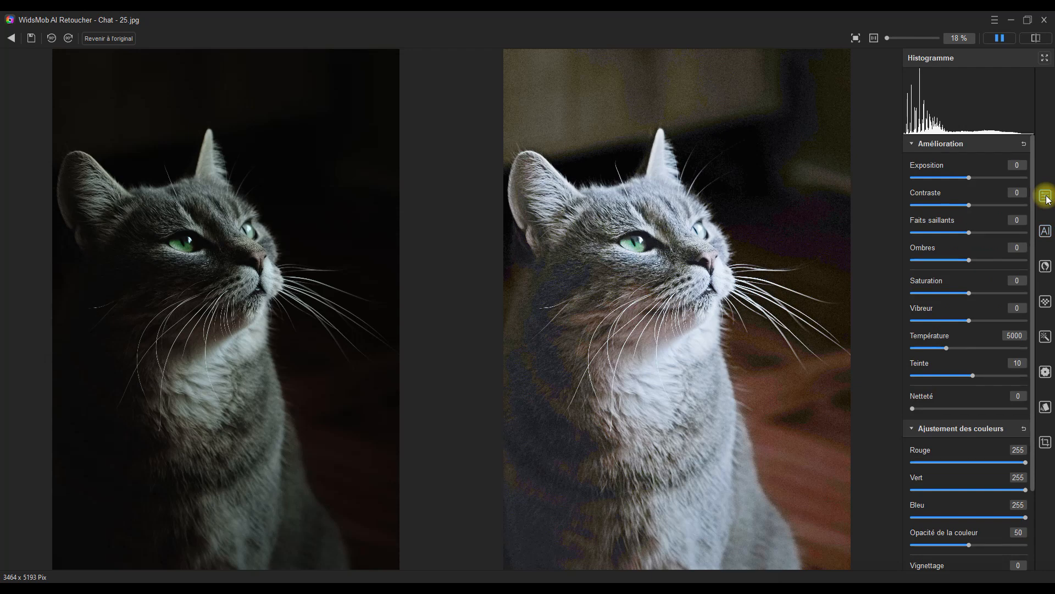
drag(970, 178, 936, 183)
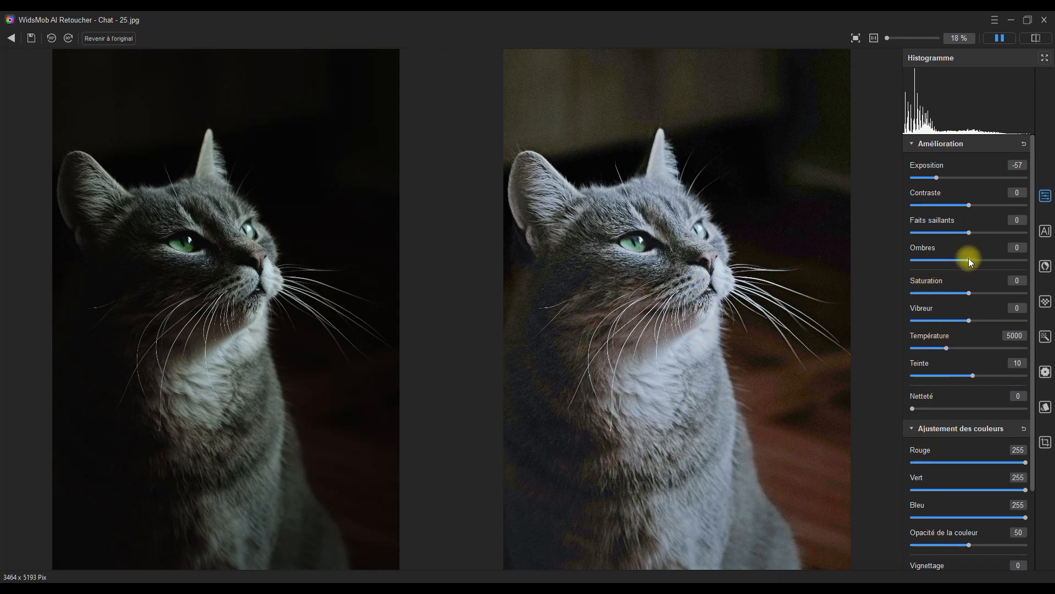
drag(966, 258, 961, 259)
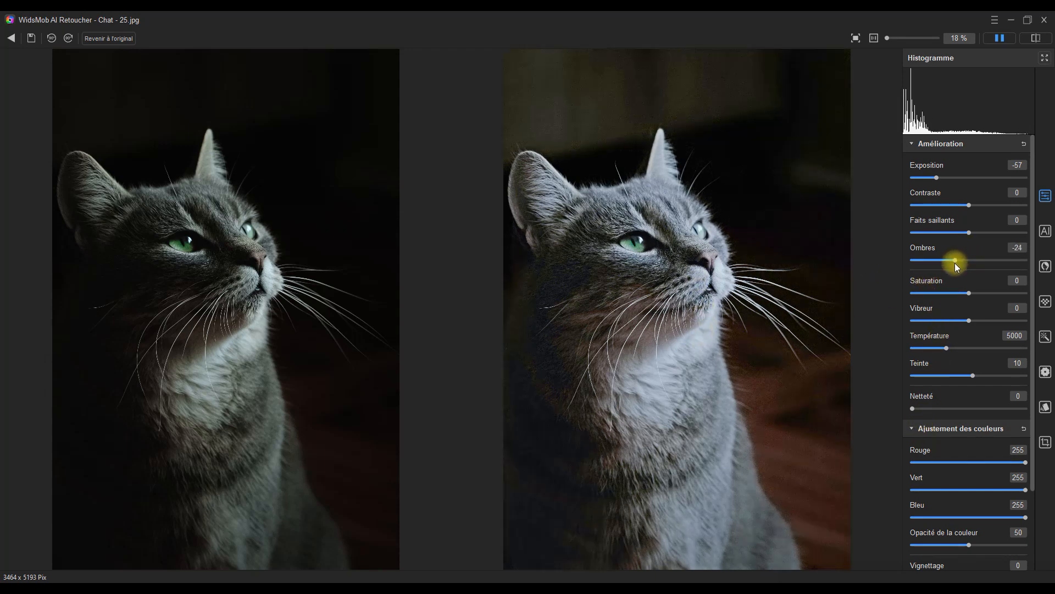
drag(956, 263, 961, 264)
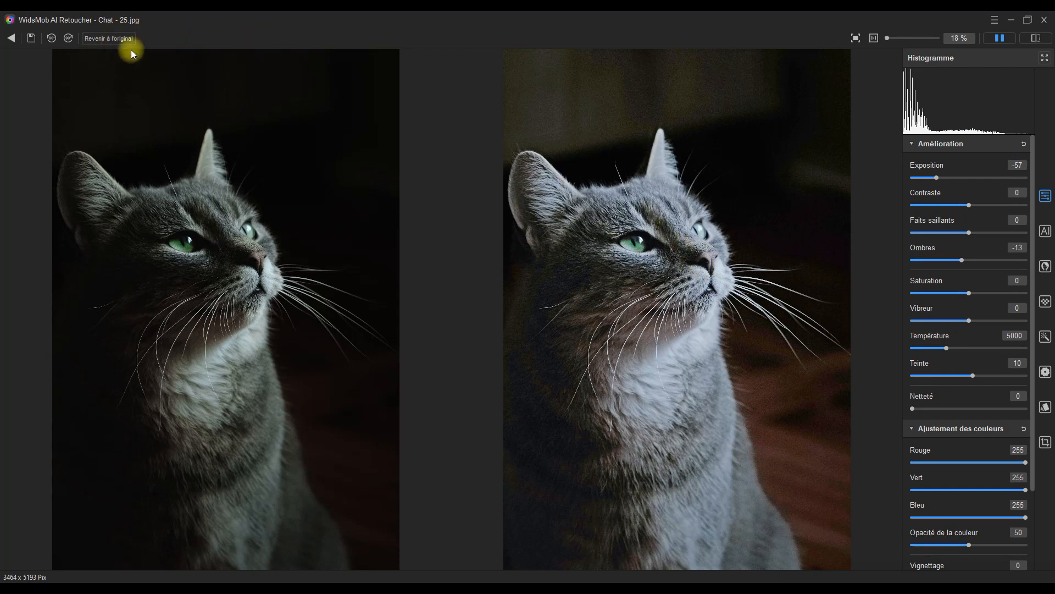
Step: Revert the cat photo to the original and return to the imported photos
click(113, 38)
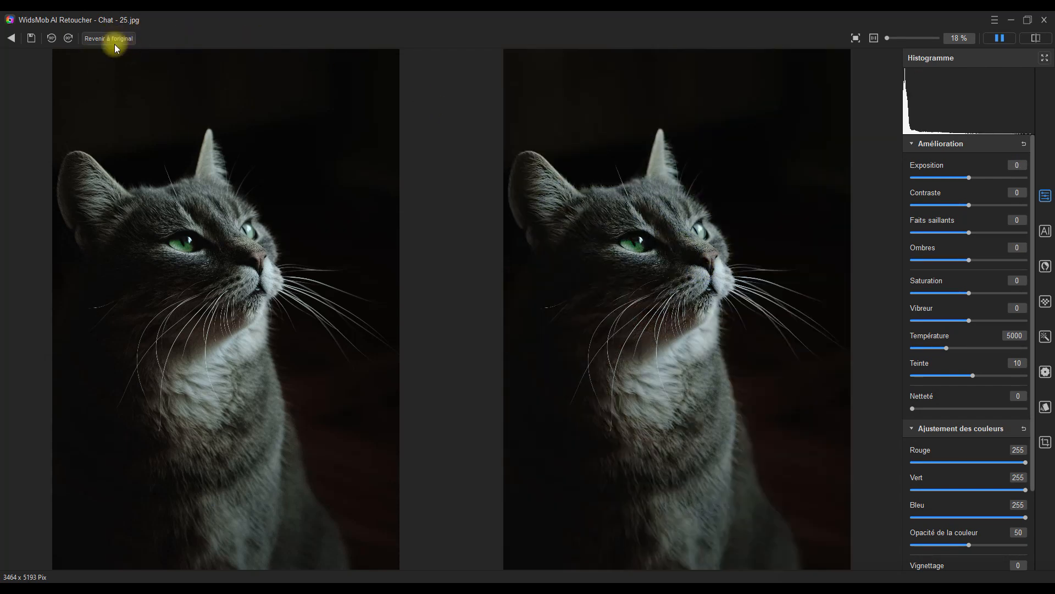
click(12, 40)
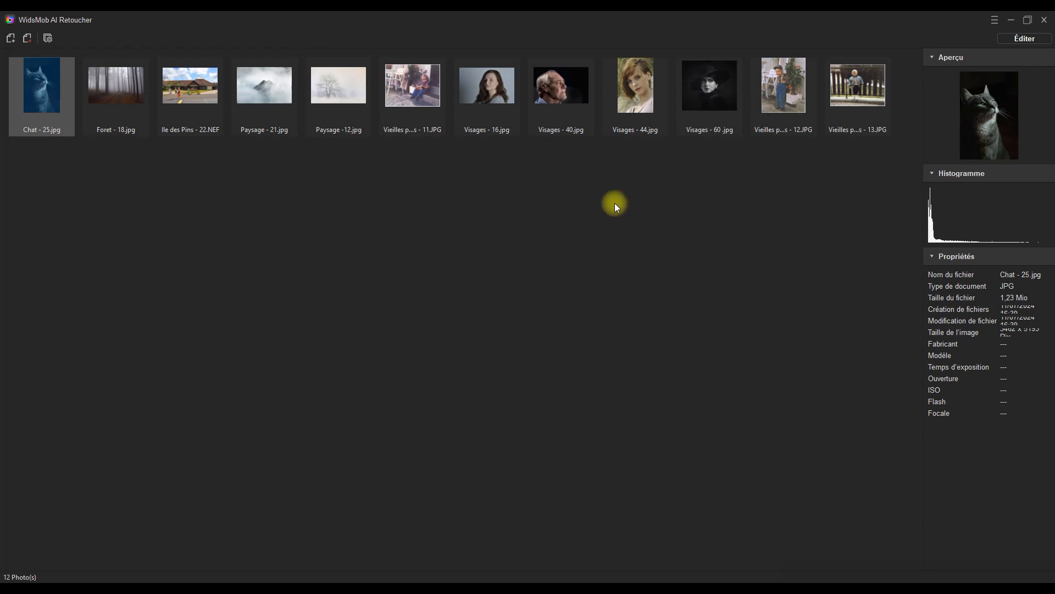
Step: Open Visages - 60 .jpg for editing and apply the low-light recovery (Récupération en basse lumière) AI retouch
click(712, 87)
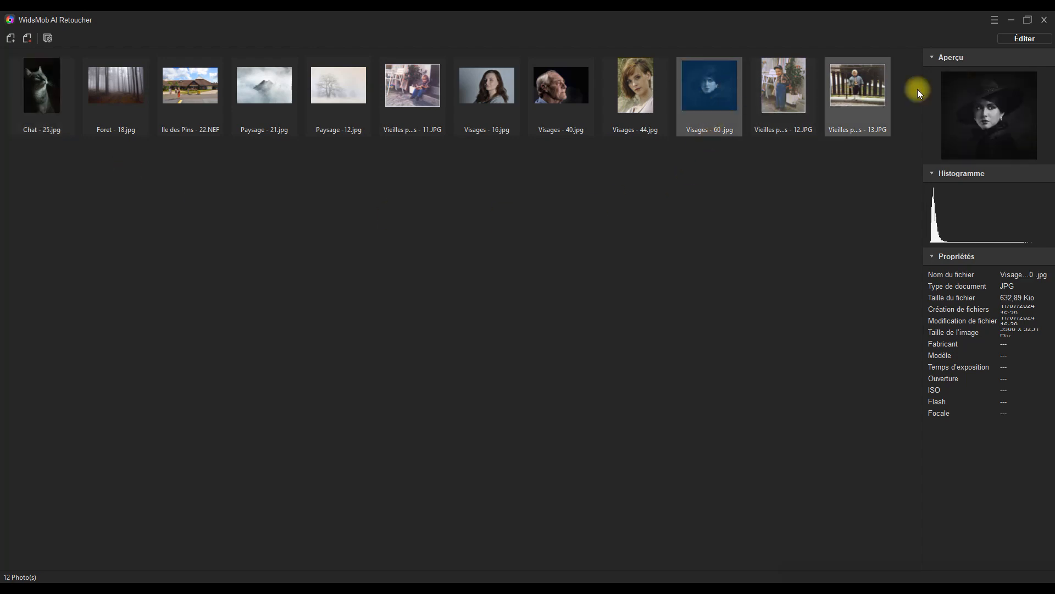
click(1028, 39)
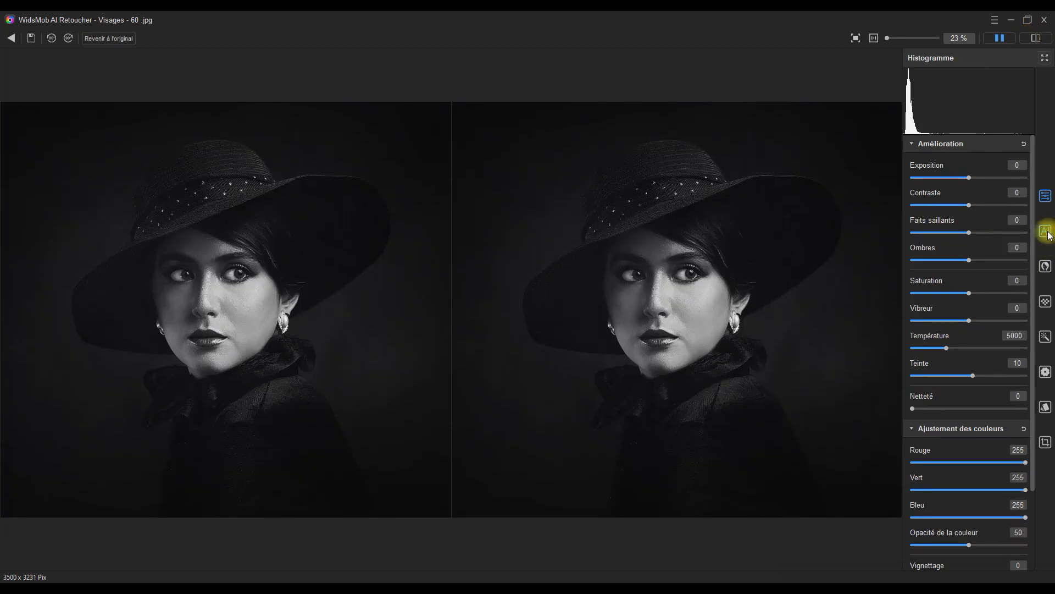
click(1047, 235)
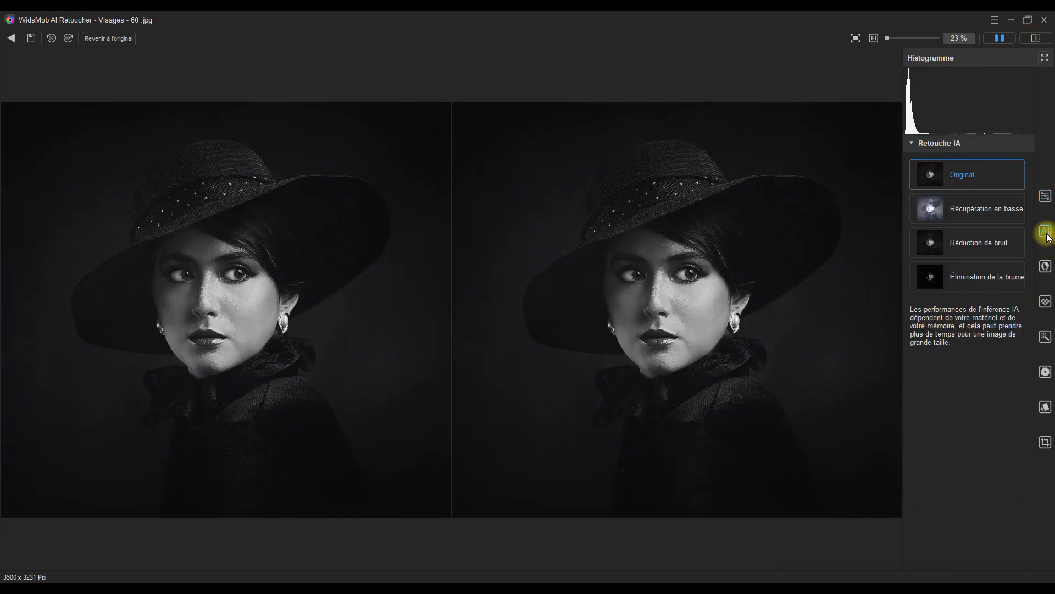
click(976, 213)
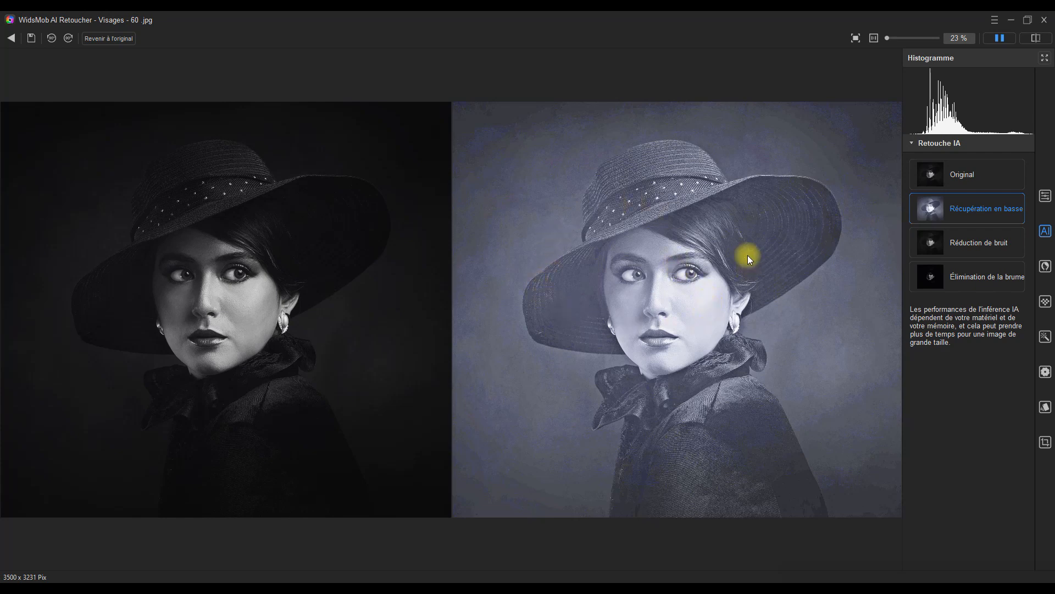
Step: Darken the retouched portrait of the woman in the hat by setting Exposition to -80 and Ombres to -66
click(1047, 197)
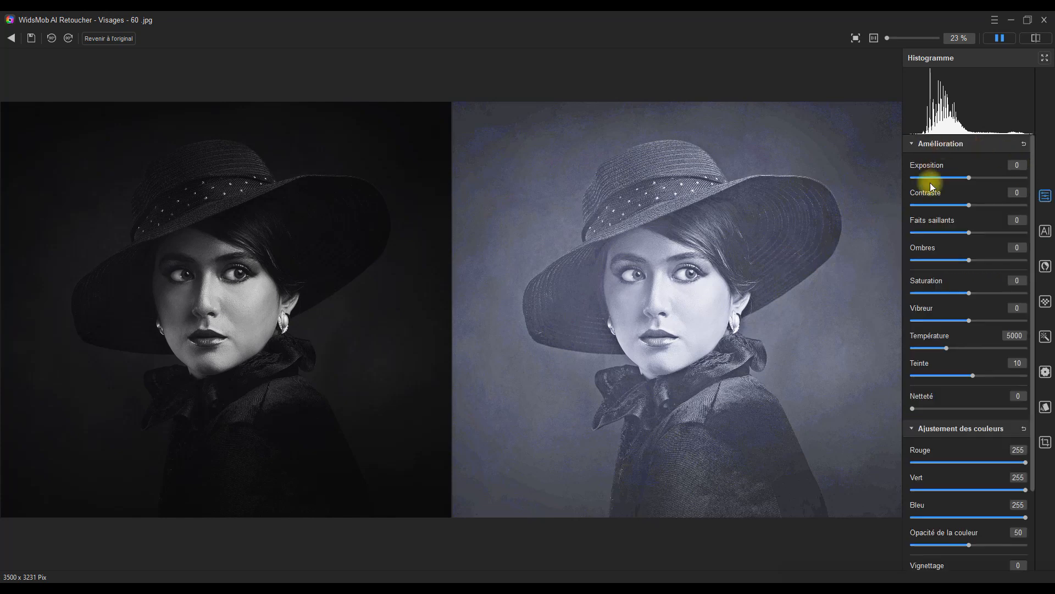
drag(968, 178, 923, 183)
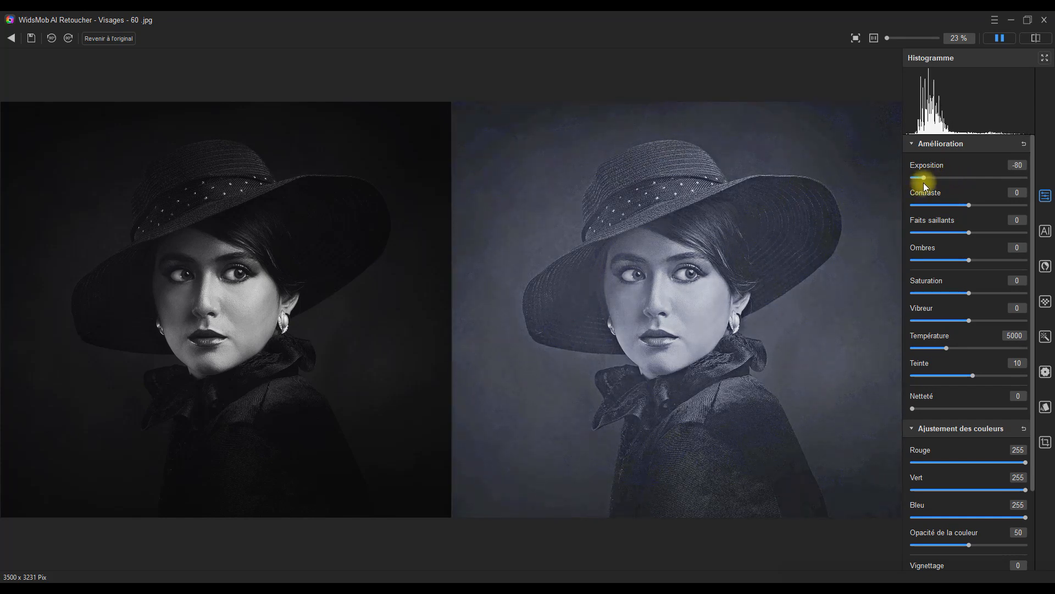
drag(963, 261, 931, 262)
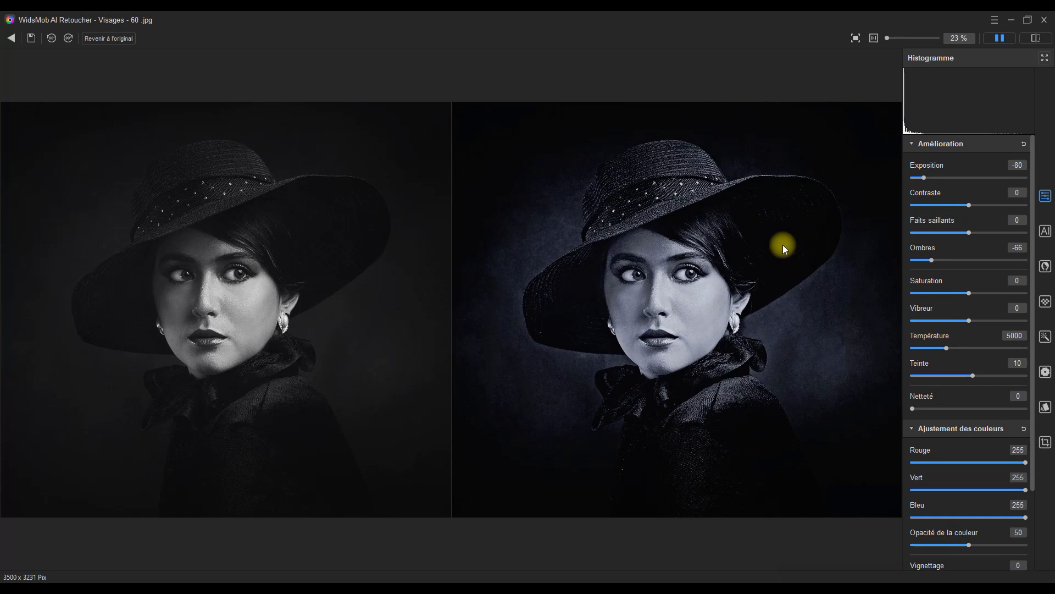
Step: Revert the portrait of the woman in the hat to the original and return to the imported photos
click(108, 39)
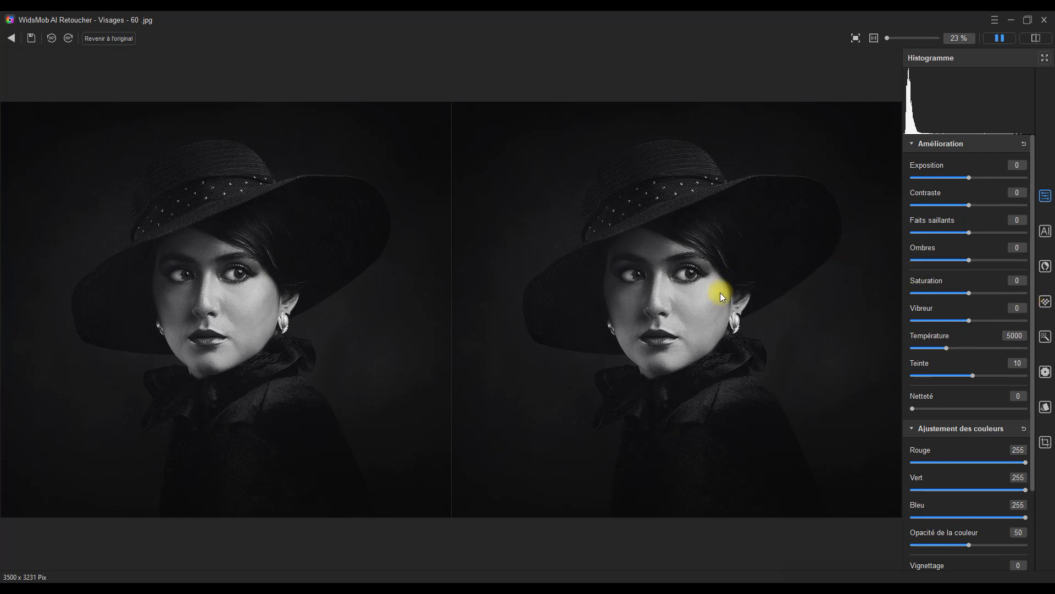
click(6, 38)
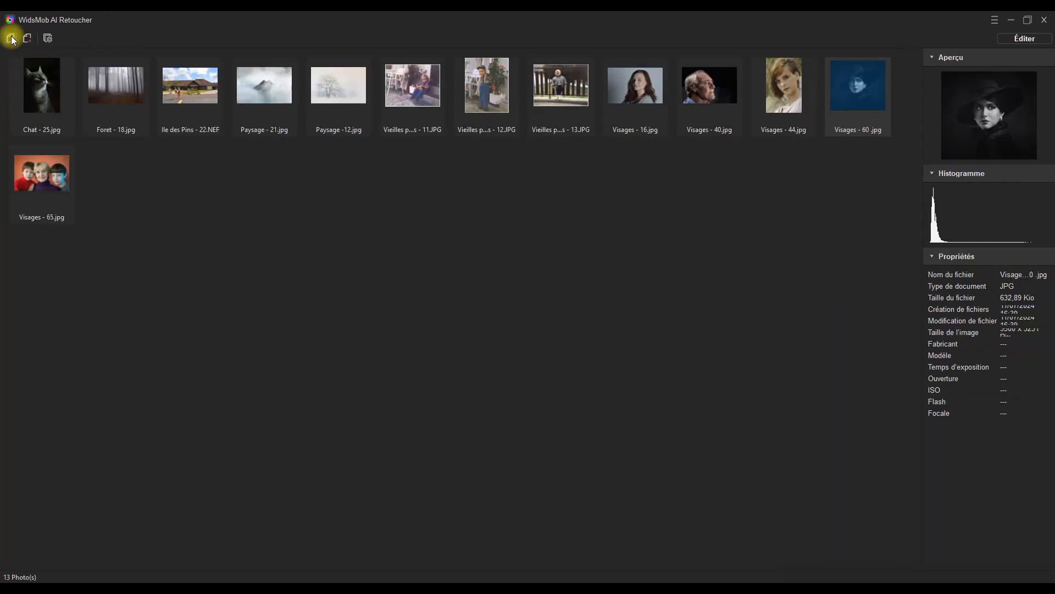
Step: Open Visages - 65.jpg and mask the grey-shirted boy's face with the Mosaïque mode of Mosaïque du visage
double_click(44, 176)
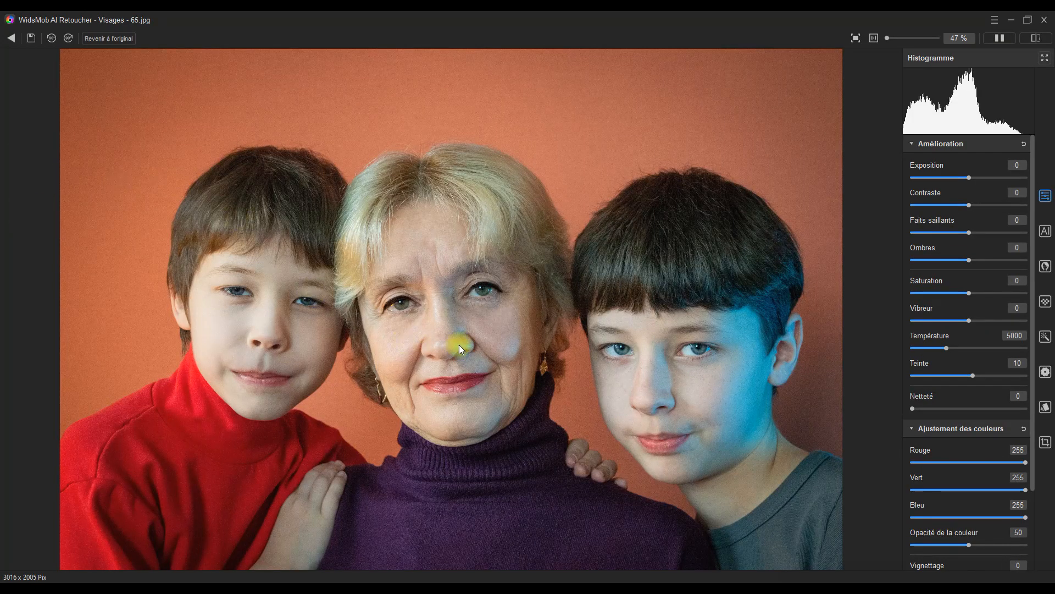
click(1046, 302)
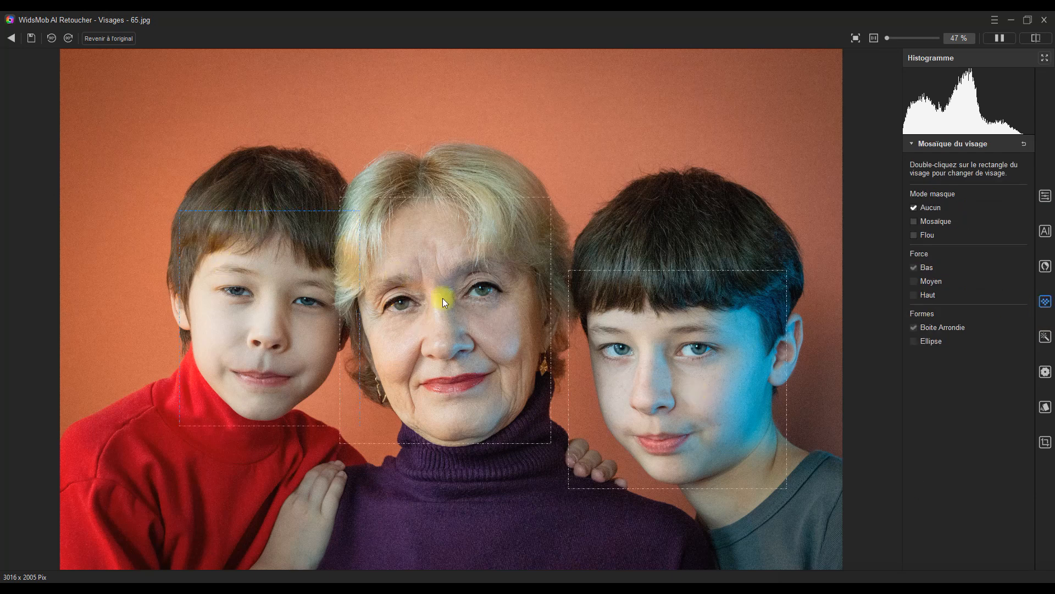
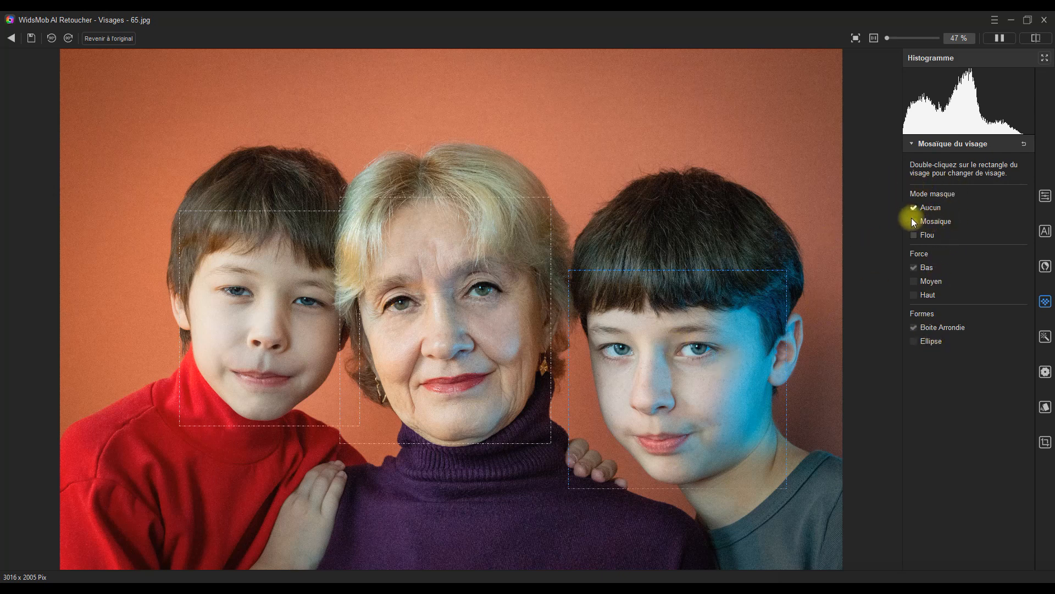
click(927, 223)
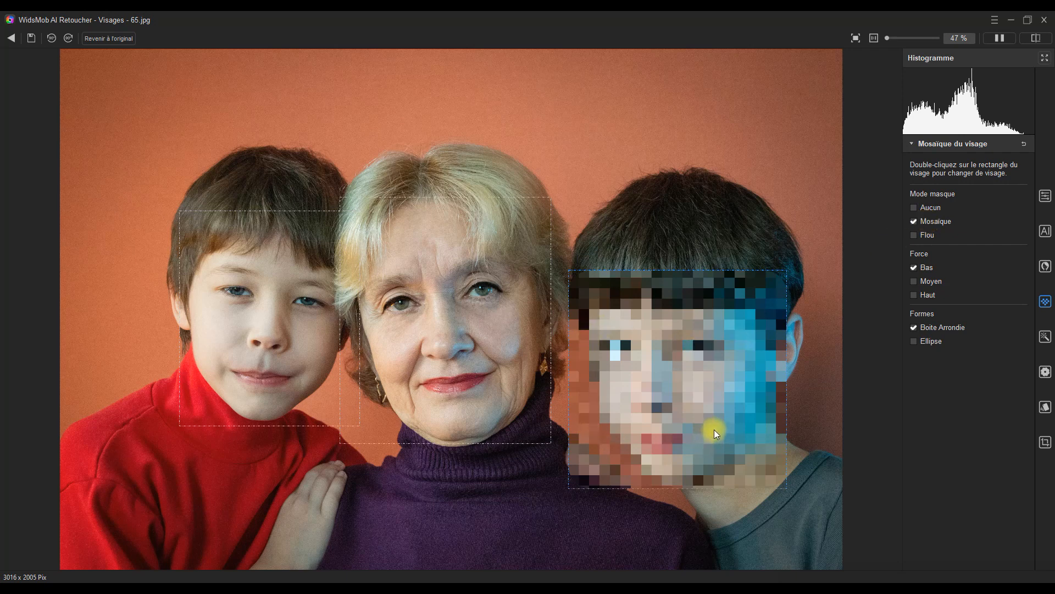
Step: Try the Moyen and Haut mosaic strengths on the boy's face, set it back to Bas, and change the mask shape to Ellipse
click(914, 281)
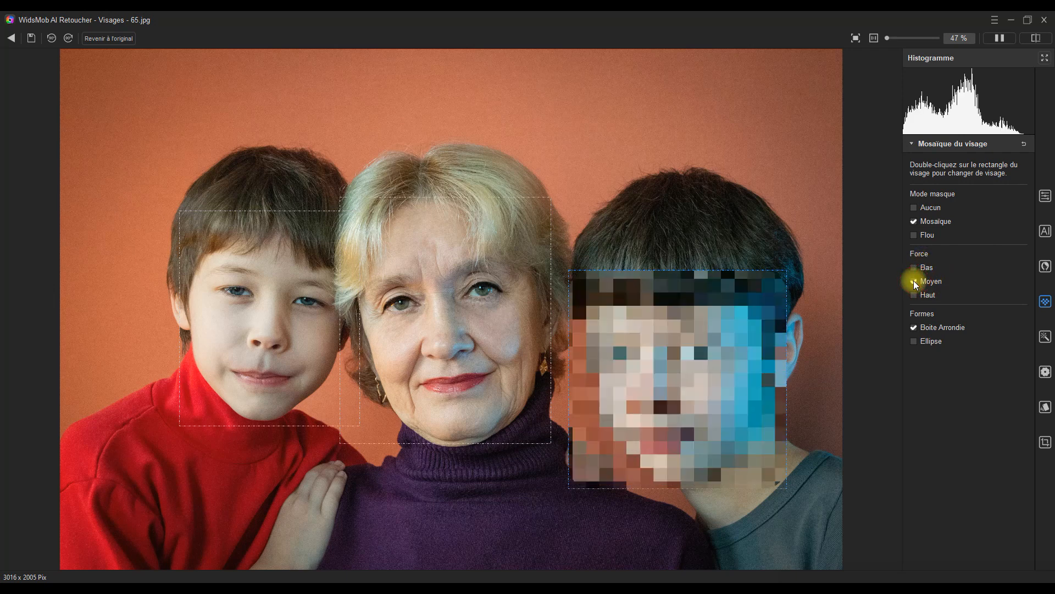
click(916, 296)
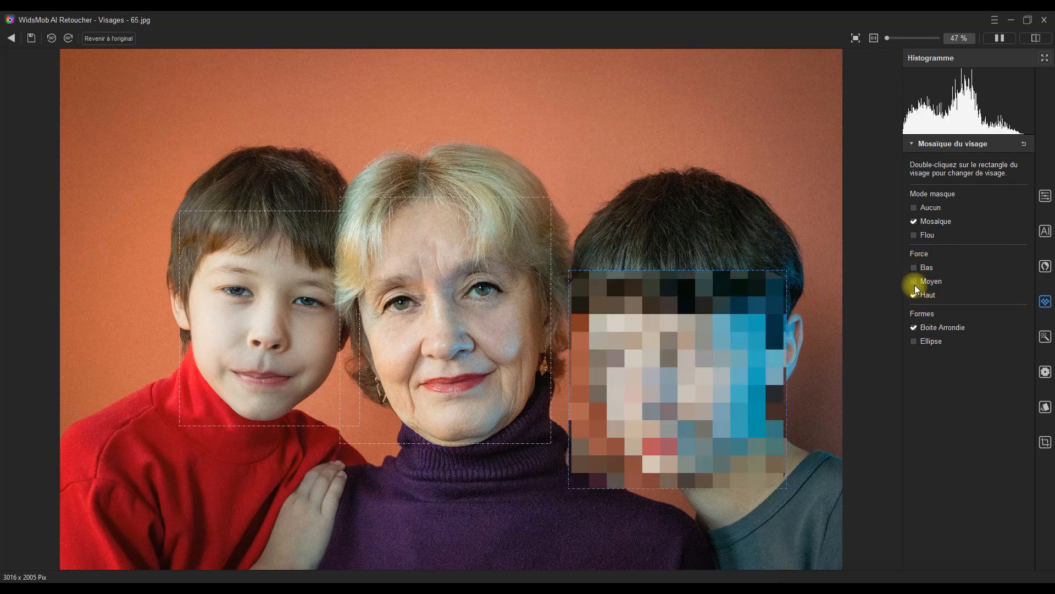
click(916, 267)
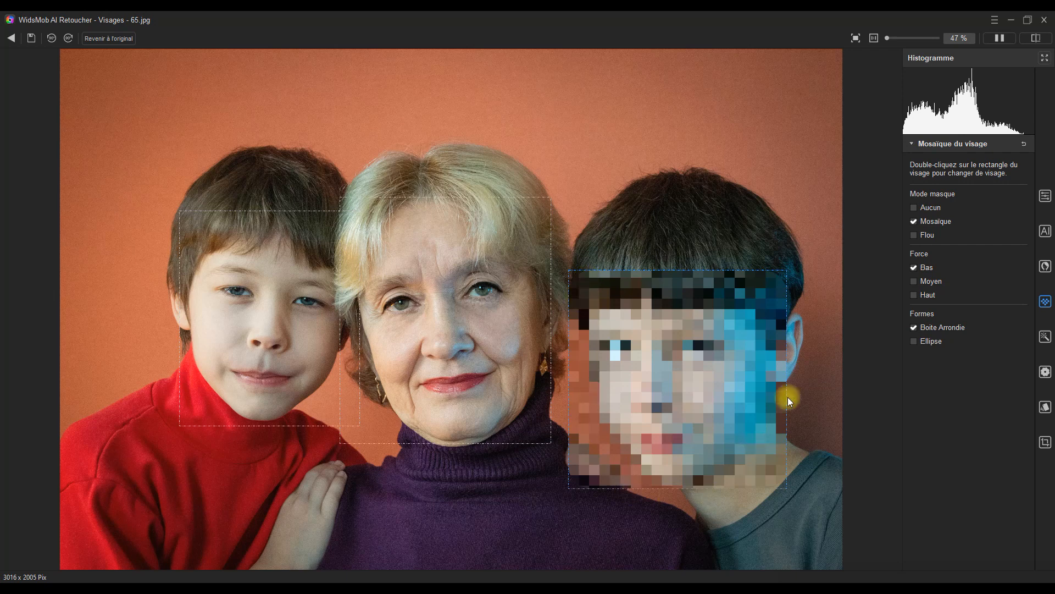
click(914, 342)
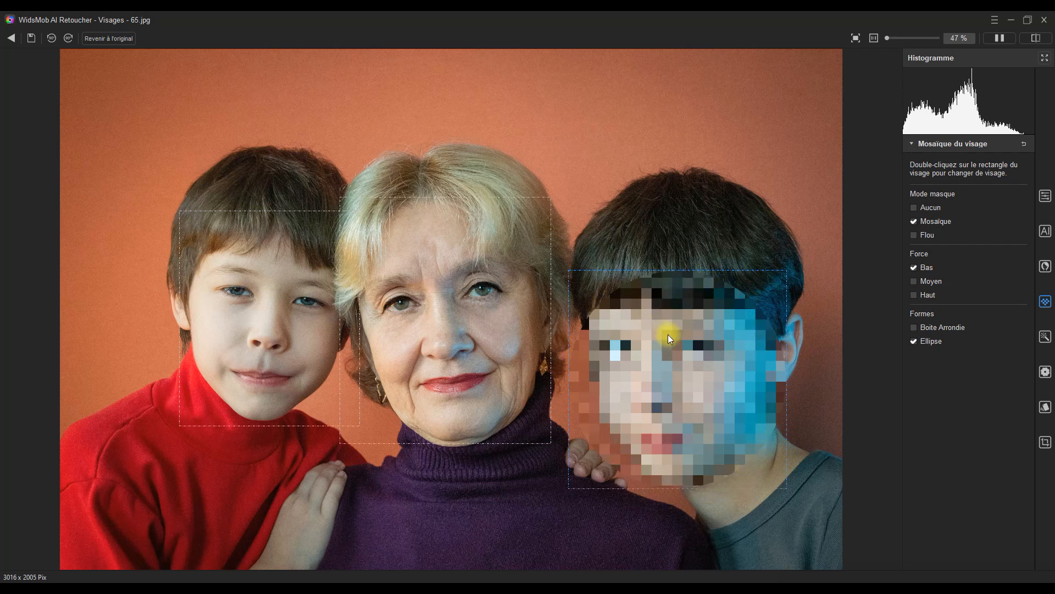
Step: Blur the woman's face with Flou at Bas strength in an Ellipse shape, and revert the whole photo to the original
click(445, 298)
click(914, 235)
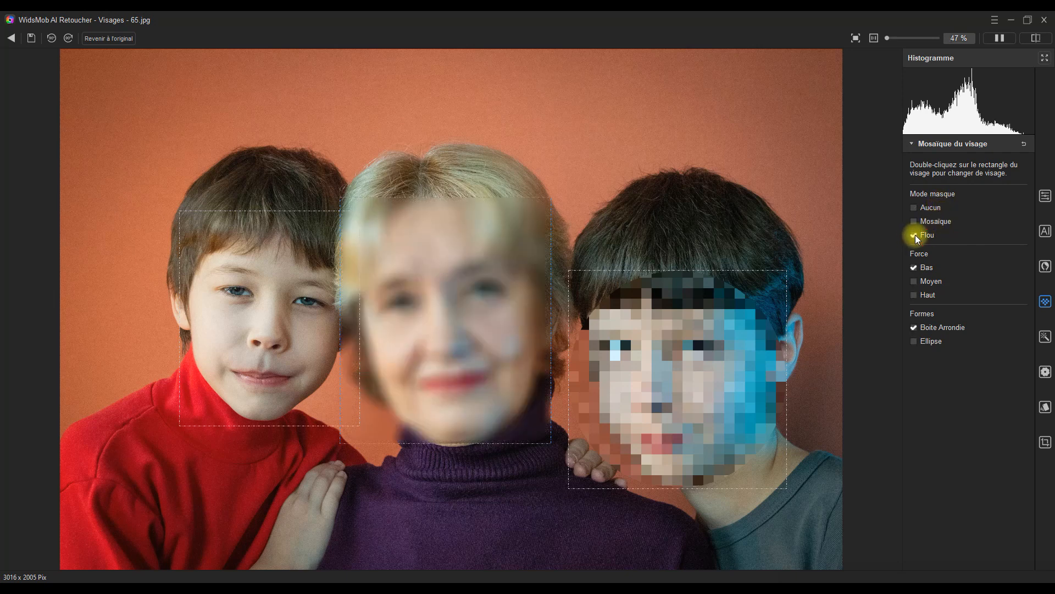
click(915, 281)
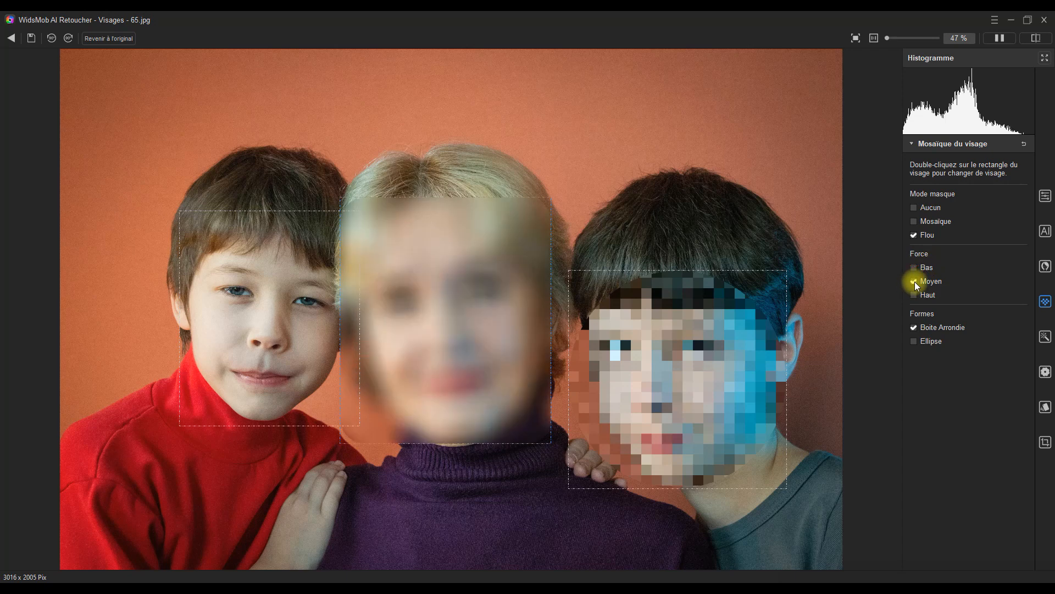
click(914, 295)
click(914, 268)
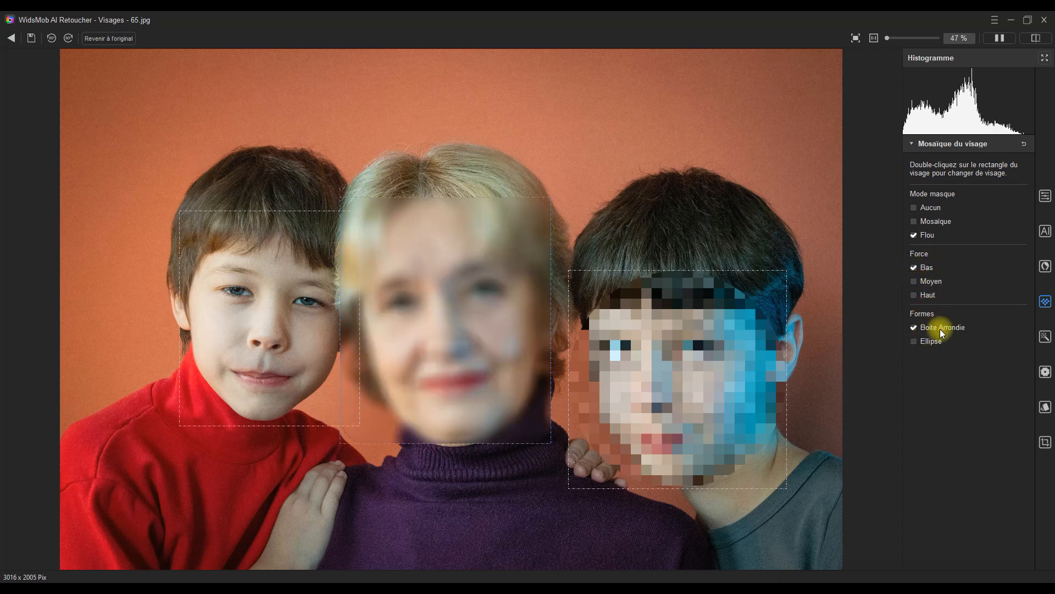
click(915, 341)
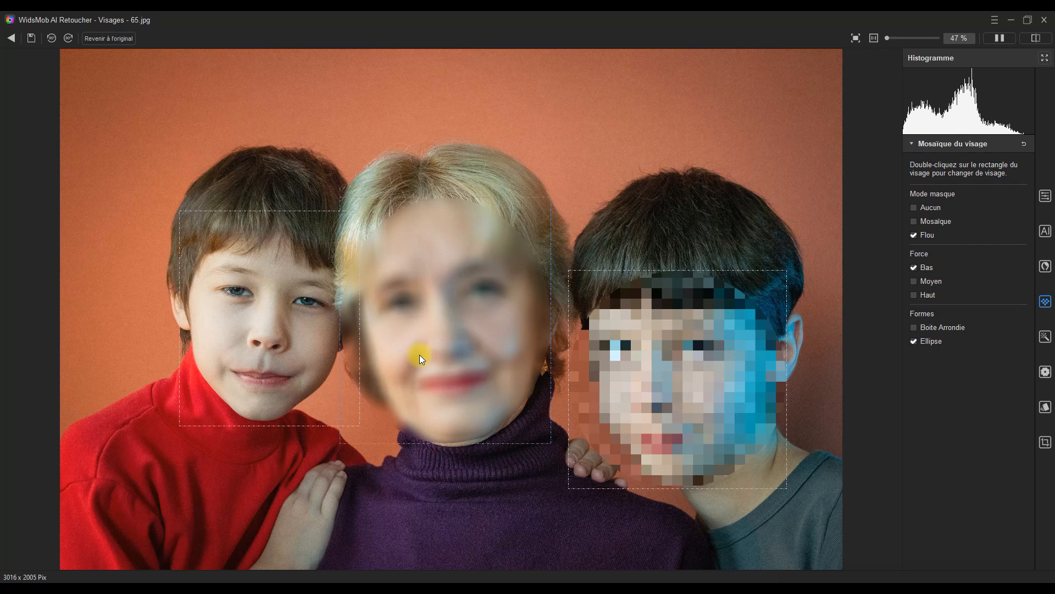
click(108, 39)
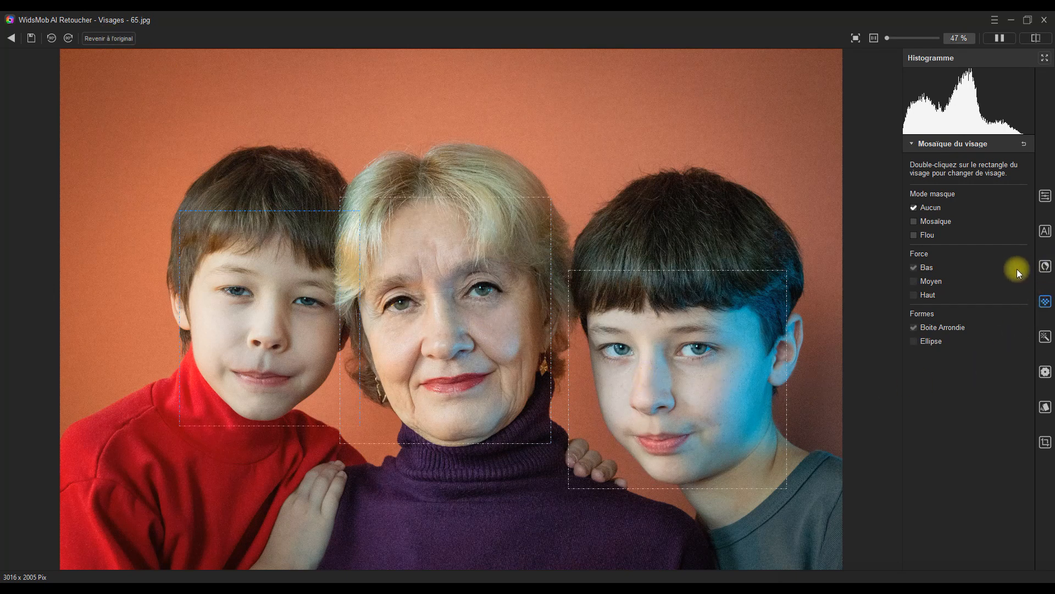
Step: Retouch the three faces with Visage propre, setting Peau douce to 22, Élimination de la brillance to 48 and Suppression des cernes to 51
click(1046, 267)
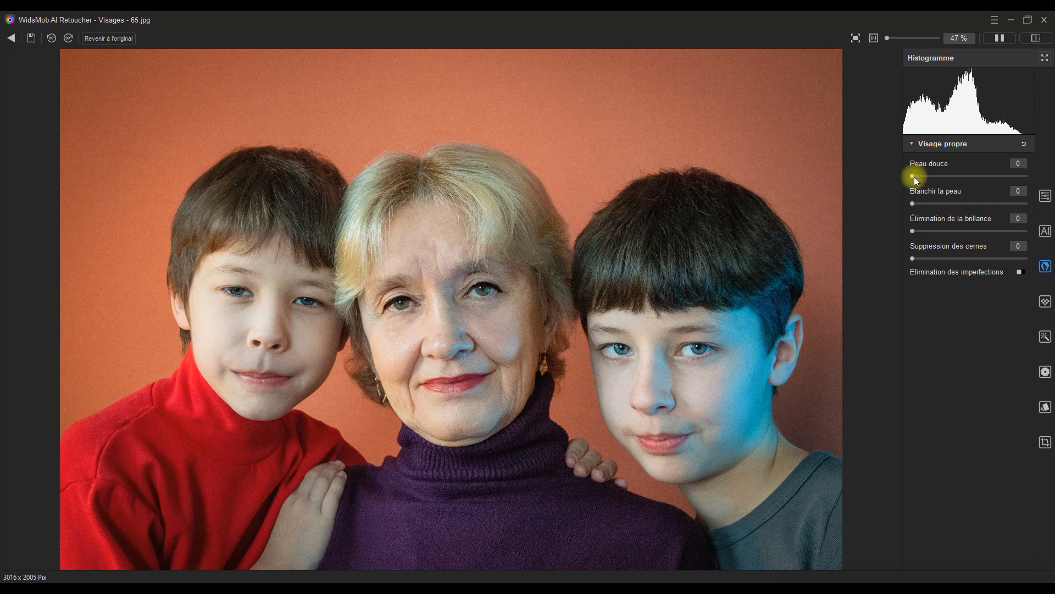
drag(912, 176, 937, 180)
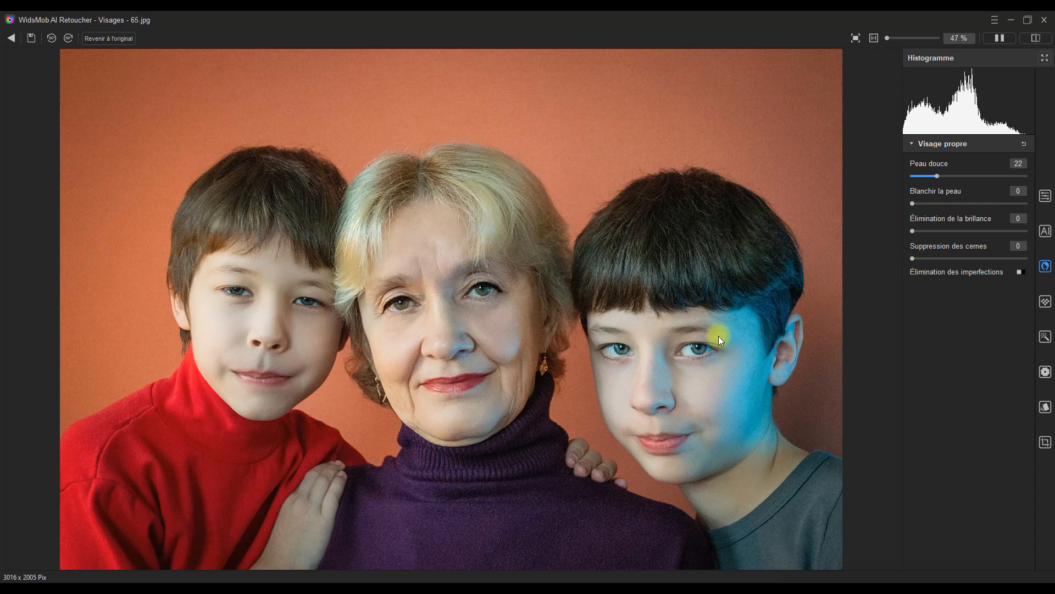
drag(911, 202, 963, 228)
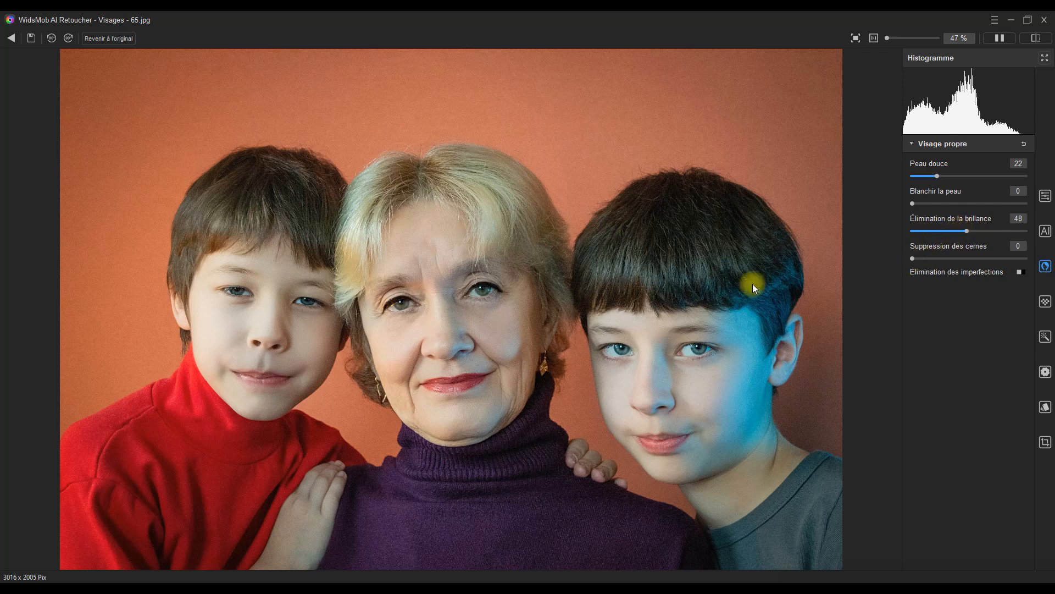
drag(914, 259, 972, 263)
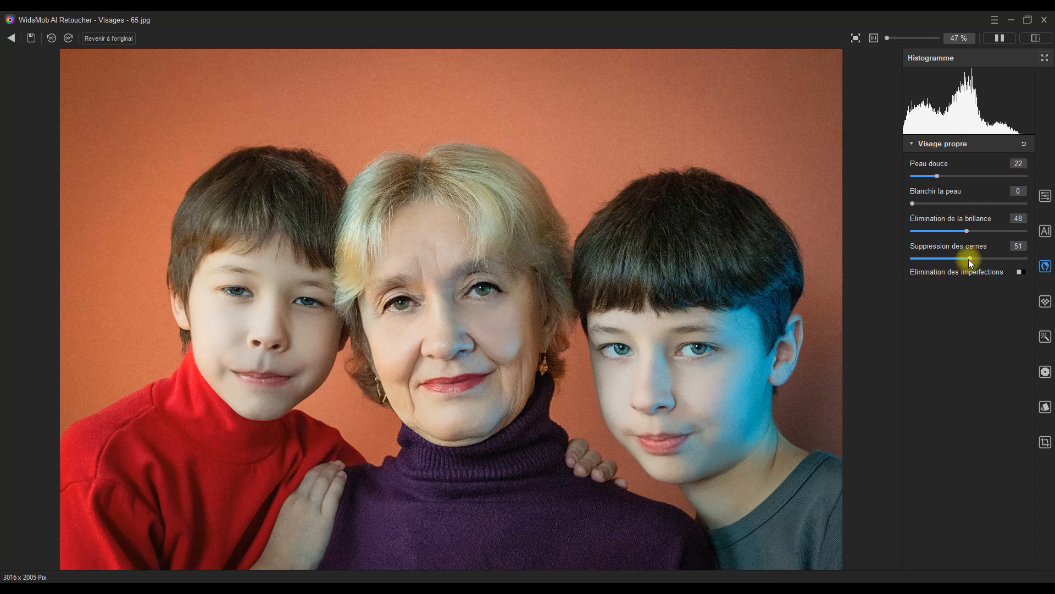
Step: Set Suppression des cernes to 0 and revert the whole photo to the original
drag(968, 260, 899, 263)
click(104, 39)
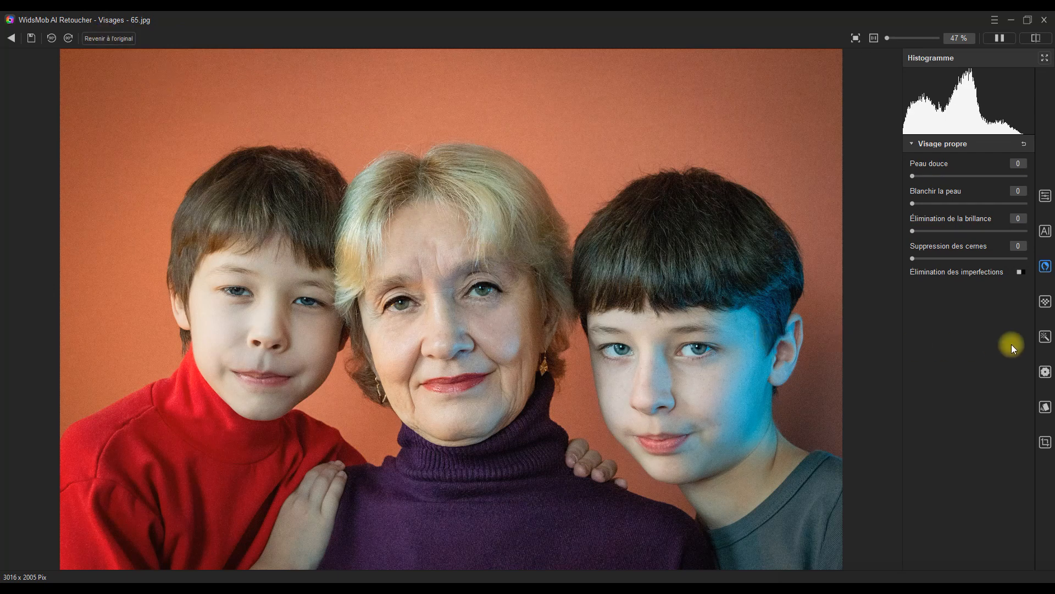
Step: Try the Refroidir and Ancienne photo filters from the Classique group on the family portrait
click(1045, 337)
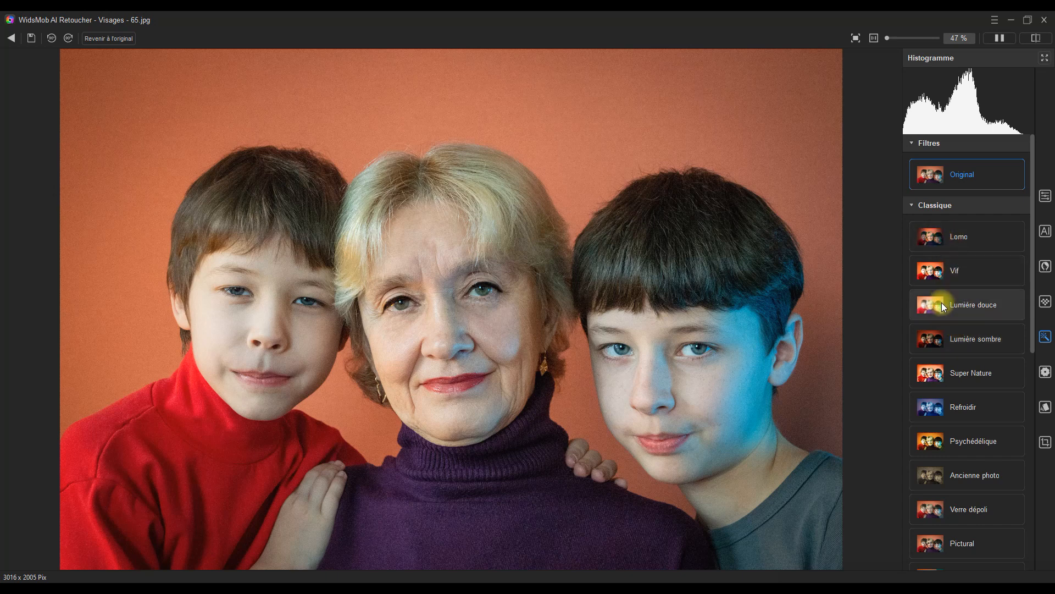
drag(1030, 302, 1035, 367)
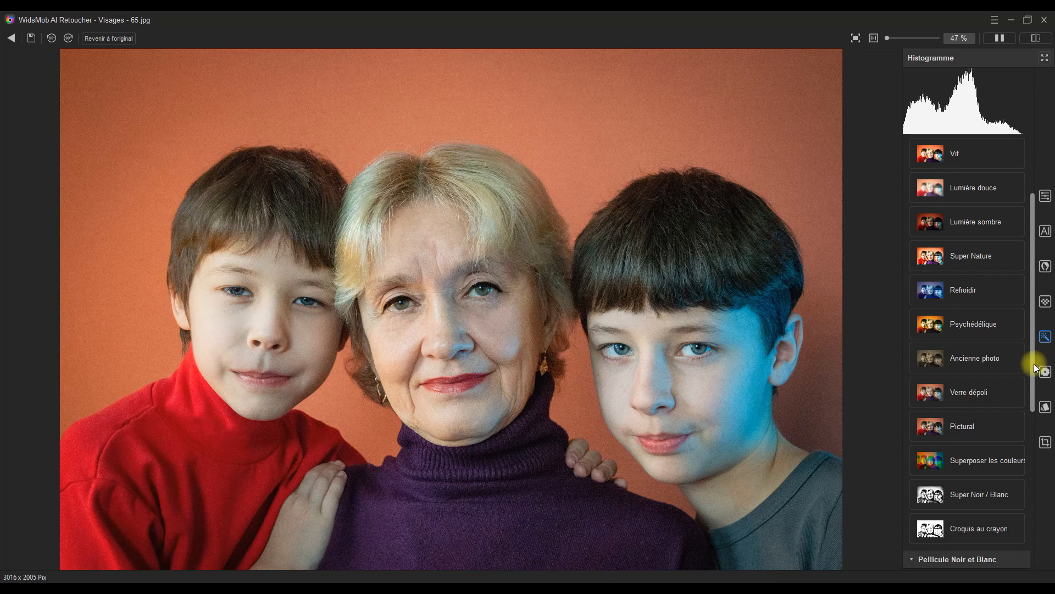
click(963, 291)
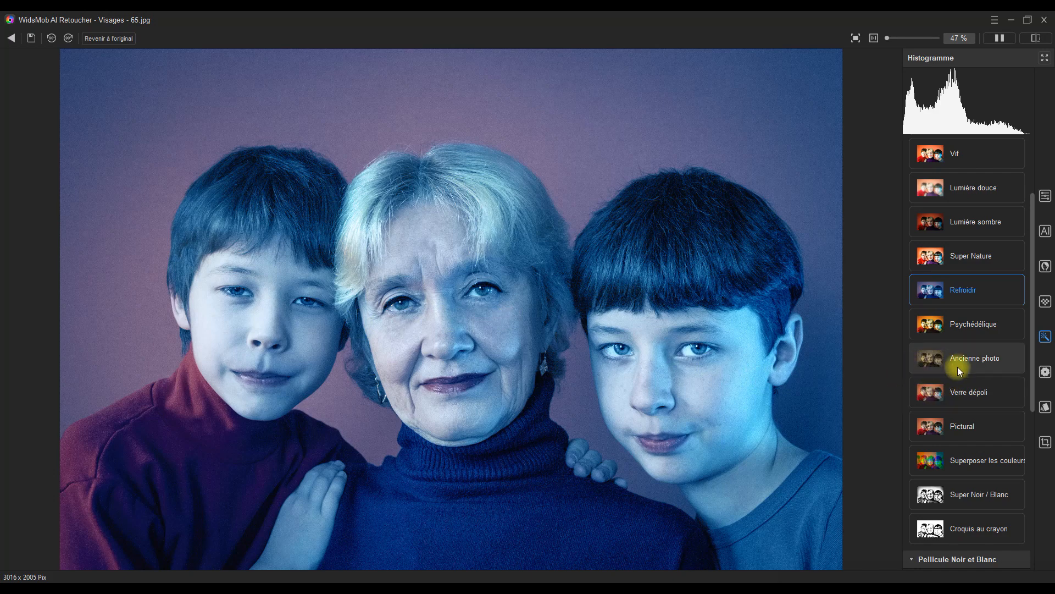
click(974, 359)
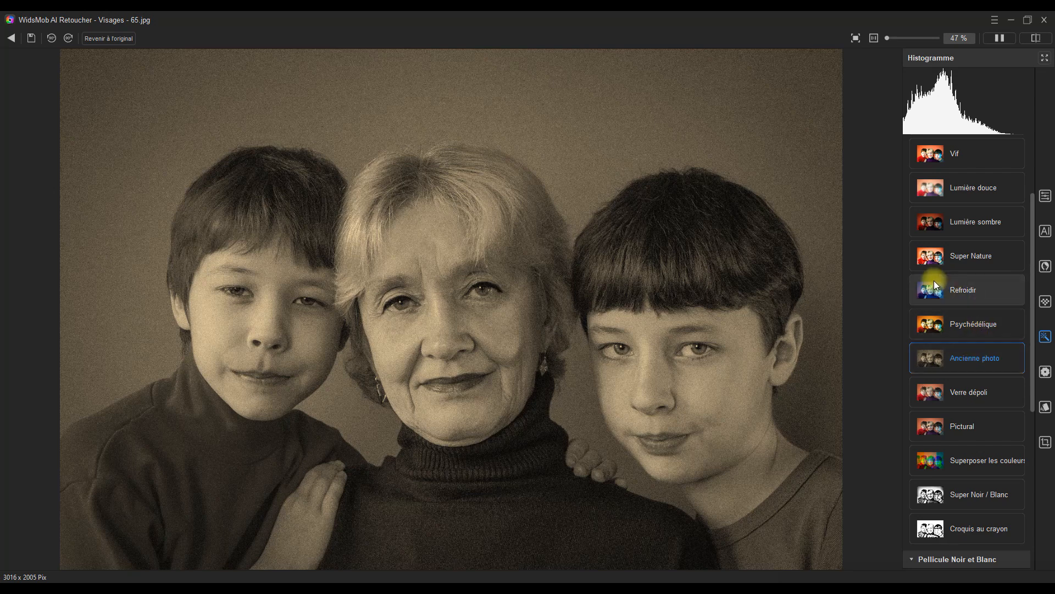
Step: Try the Super Noir / Blanc and Croquis au crayon filters on the portrait
drag(1034, 286, 1029, 264)
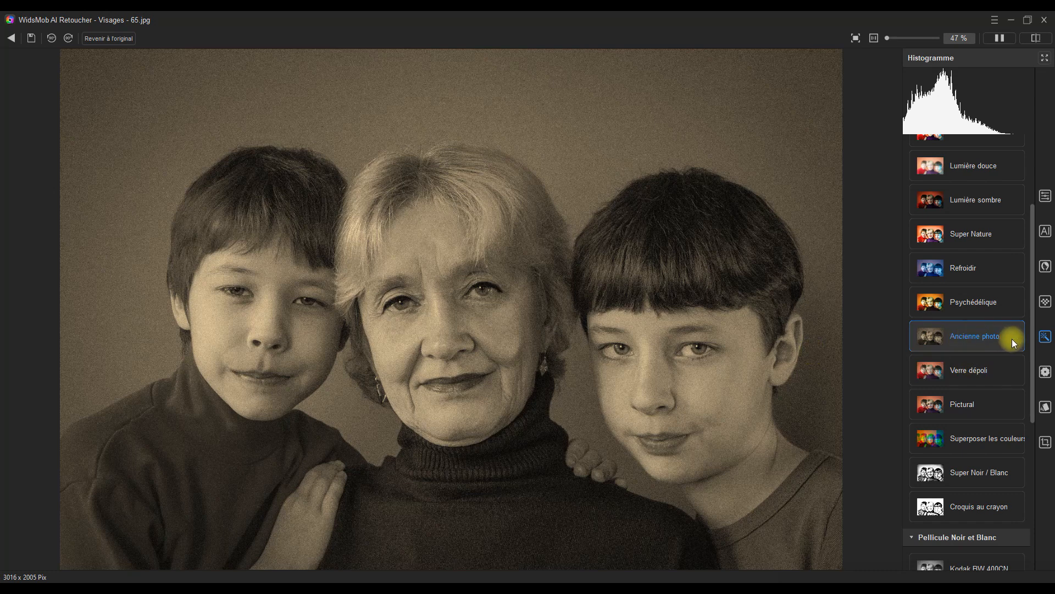
drag(1031, 332, 1031, 502)
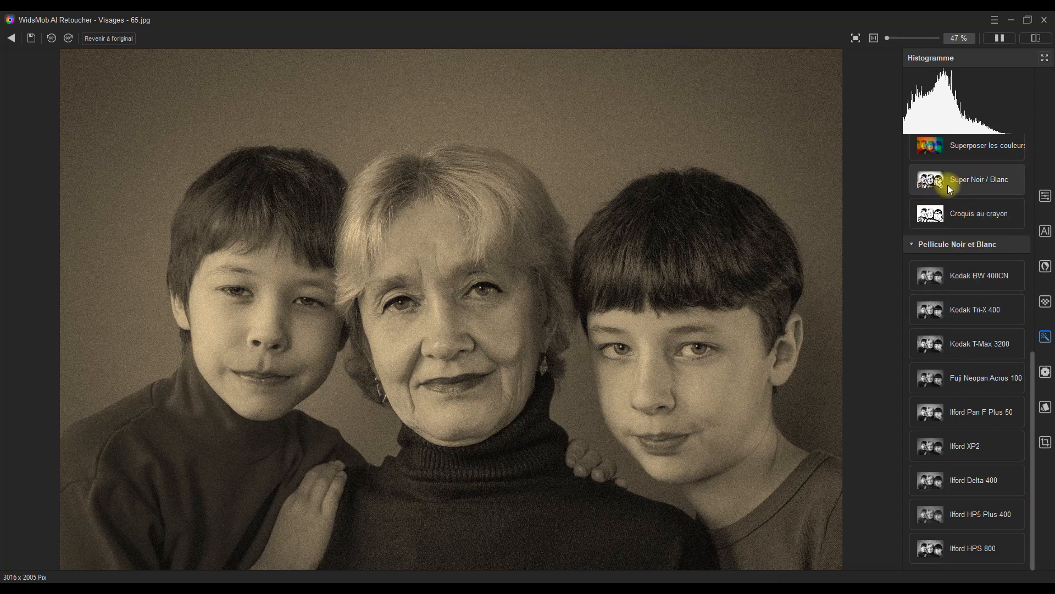
click(977, 183)
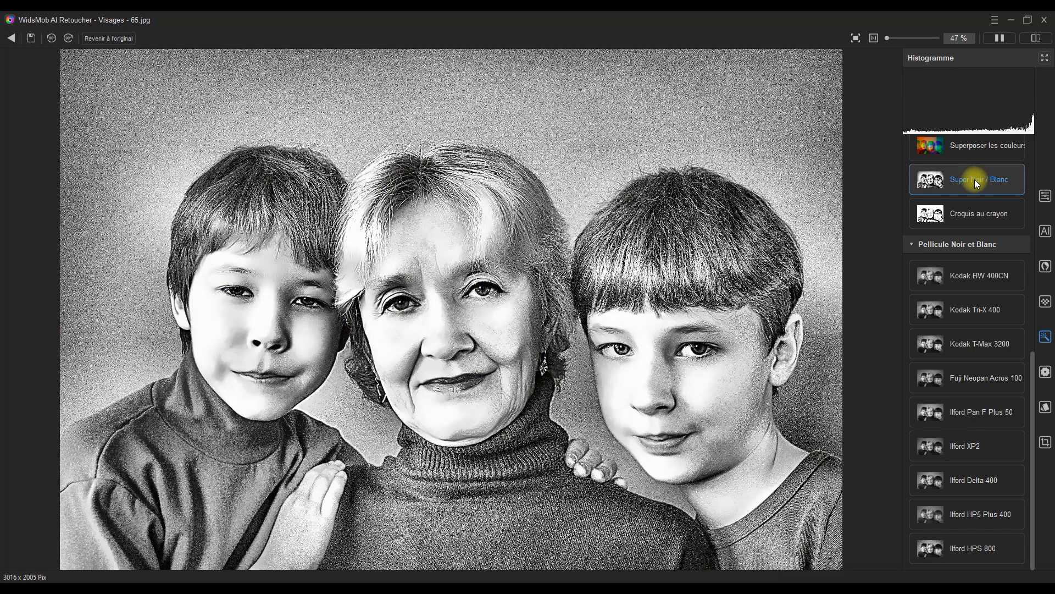
click(971, 217)
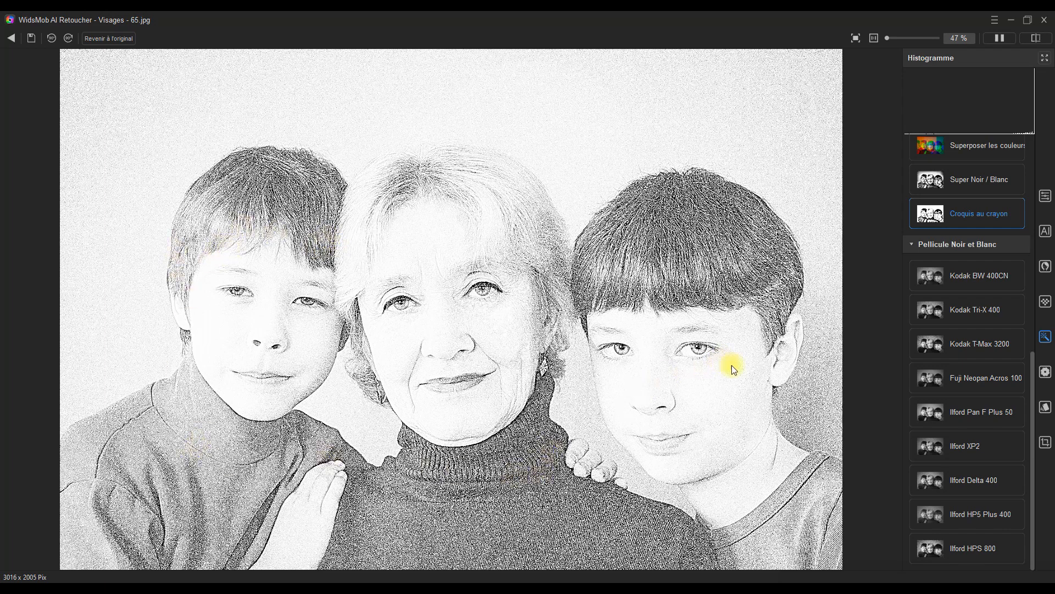
Step: Try the Fuji Neopan Acros 100, Kodak BW 400CN, Ilford Delta 400 and Ilford HPS 800 film filters, and restore Original
click(961, 378)
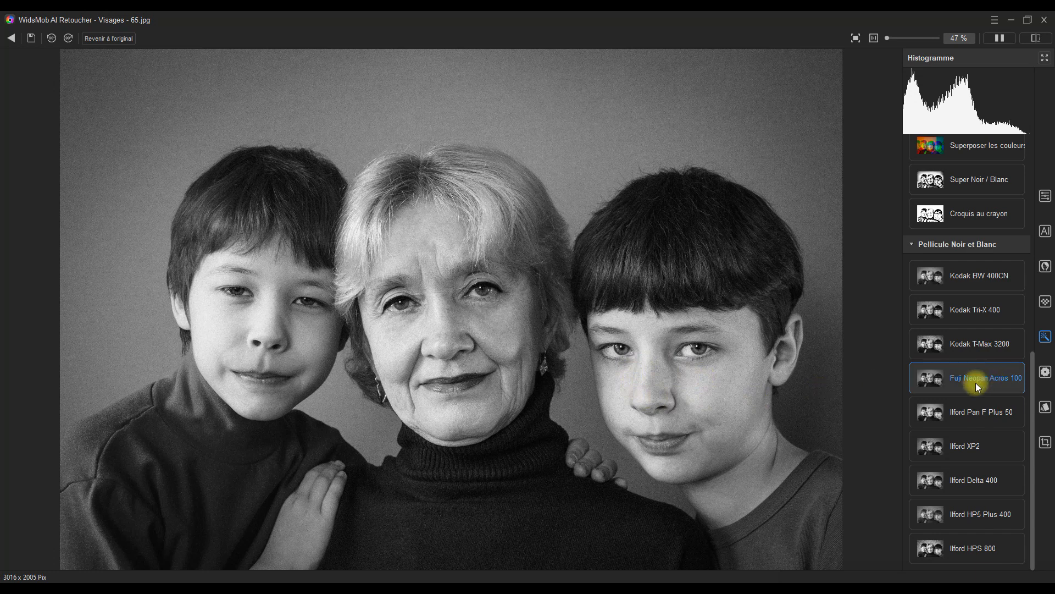
click(966, 279)
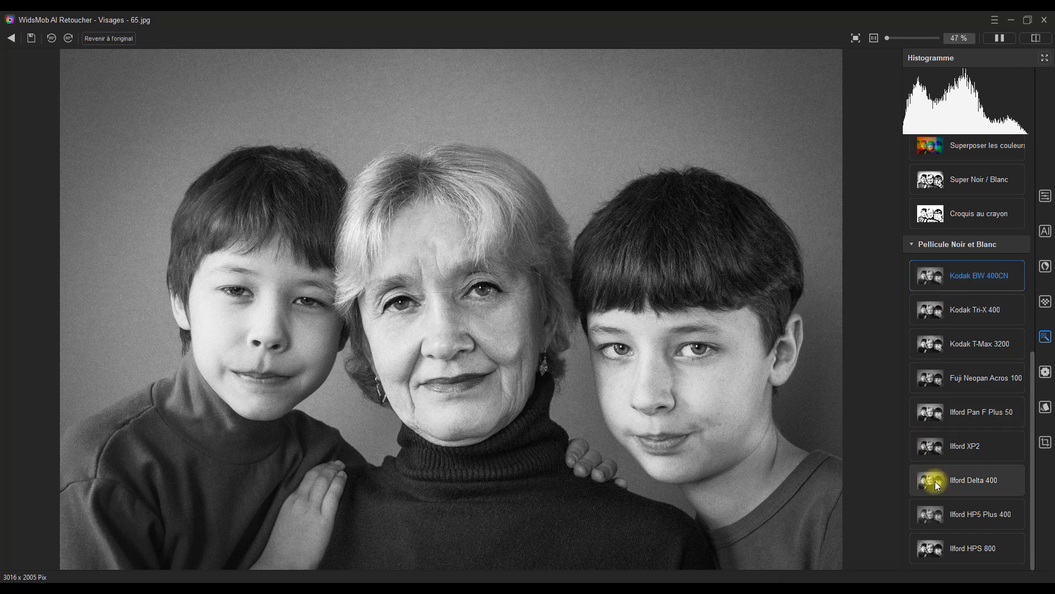
click(967, 481)
click(968, 549)
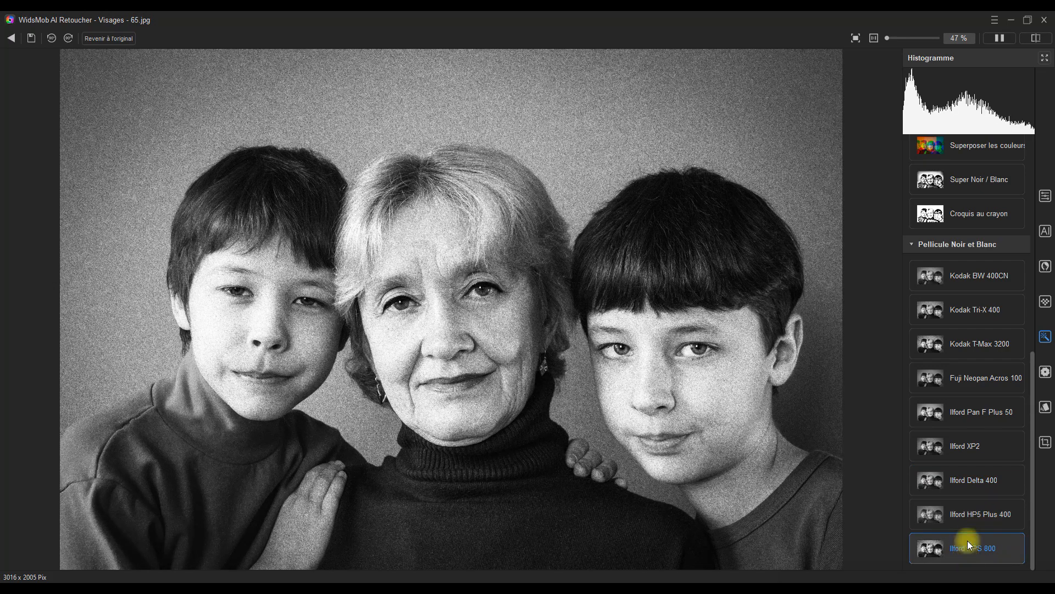
drag(1032, 480, 975, 202)
click(985, 170)
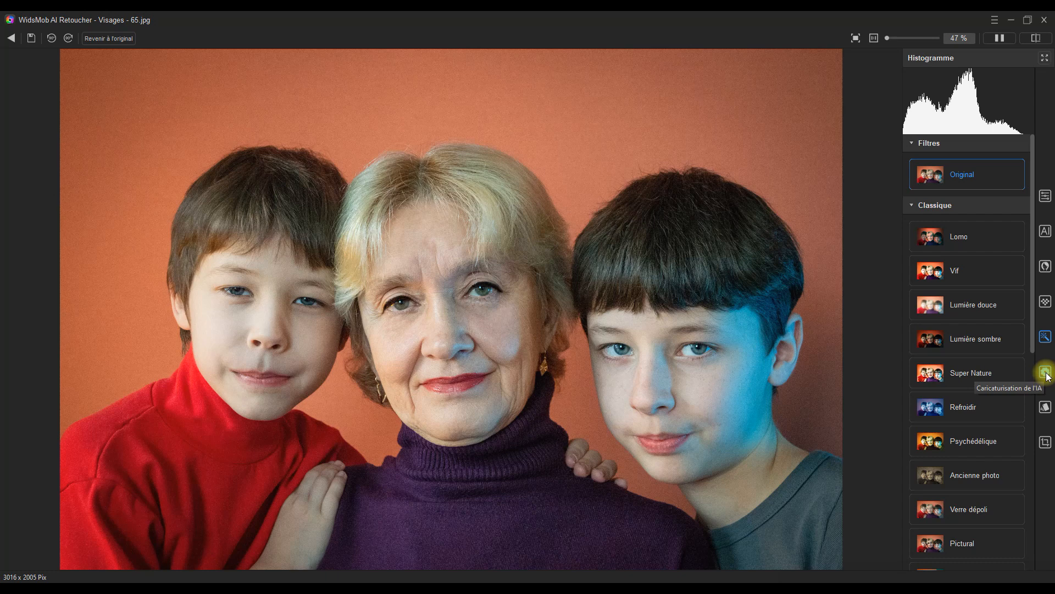
Step: Try the Classique and Portrait modes of Caricaturisation de l'IA on the portrait, and restore Original
click(1046, 373)
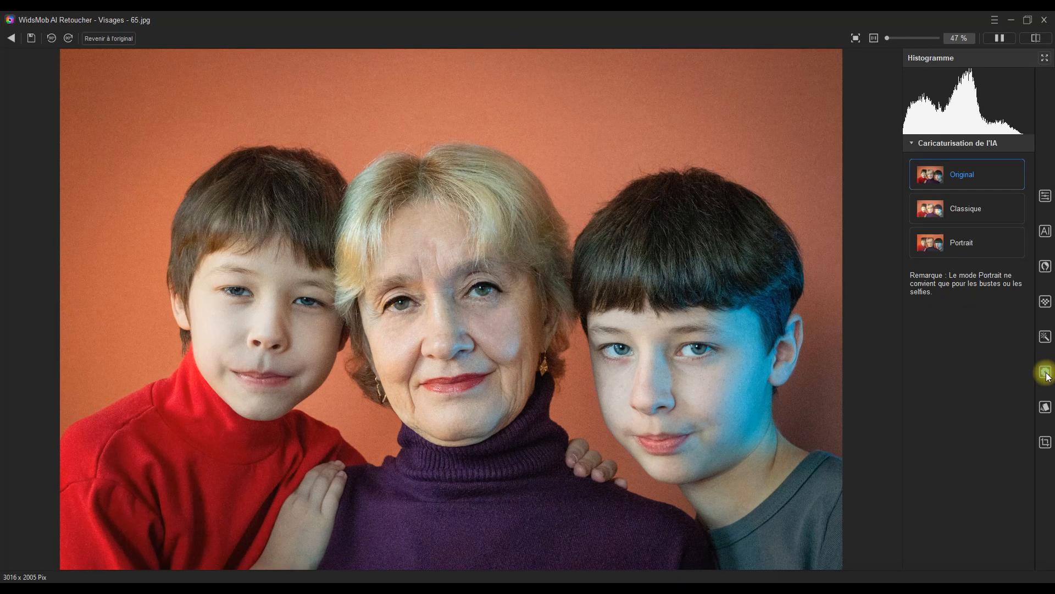
click(966, 216)
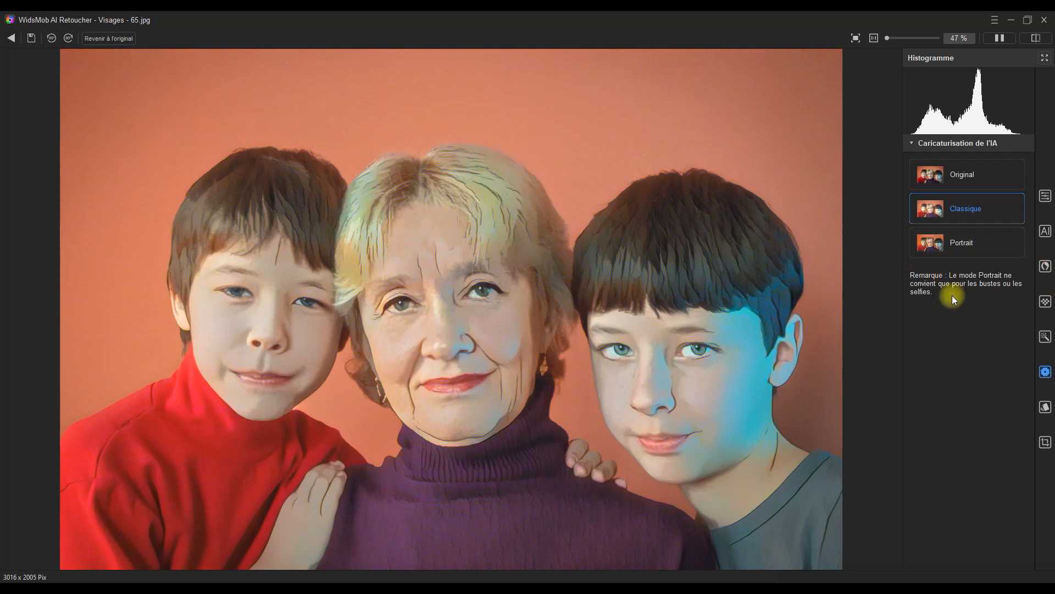
click(968, 243)
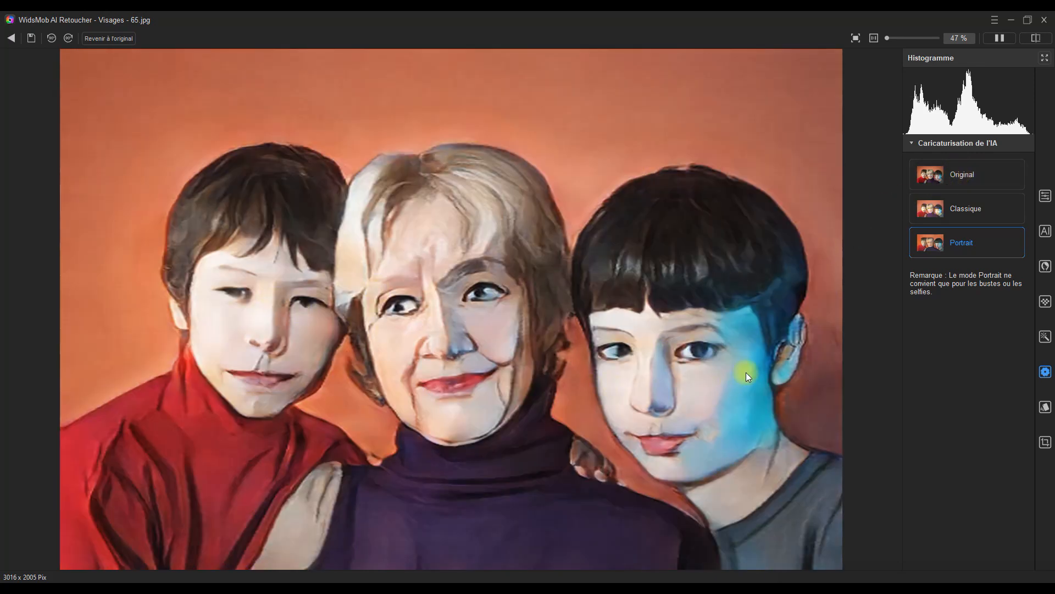
click(984, 177)
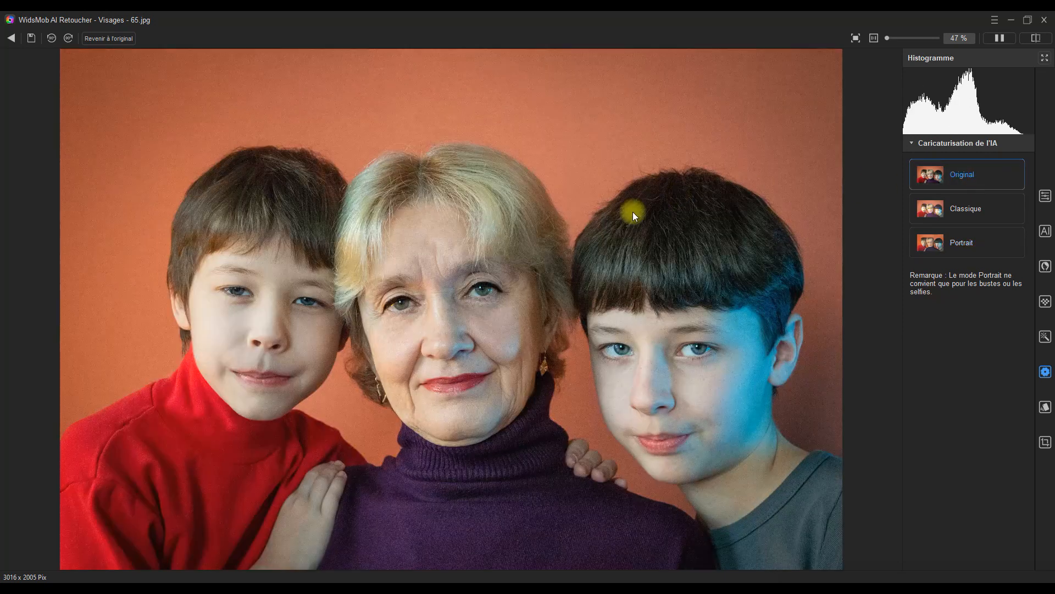
Step: Try the Des bonbons, Mosaïque, Pointillisme and Néons styles of Transfert de style IA on the portrait
click(1044, 412)
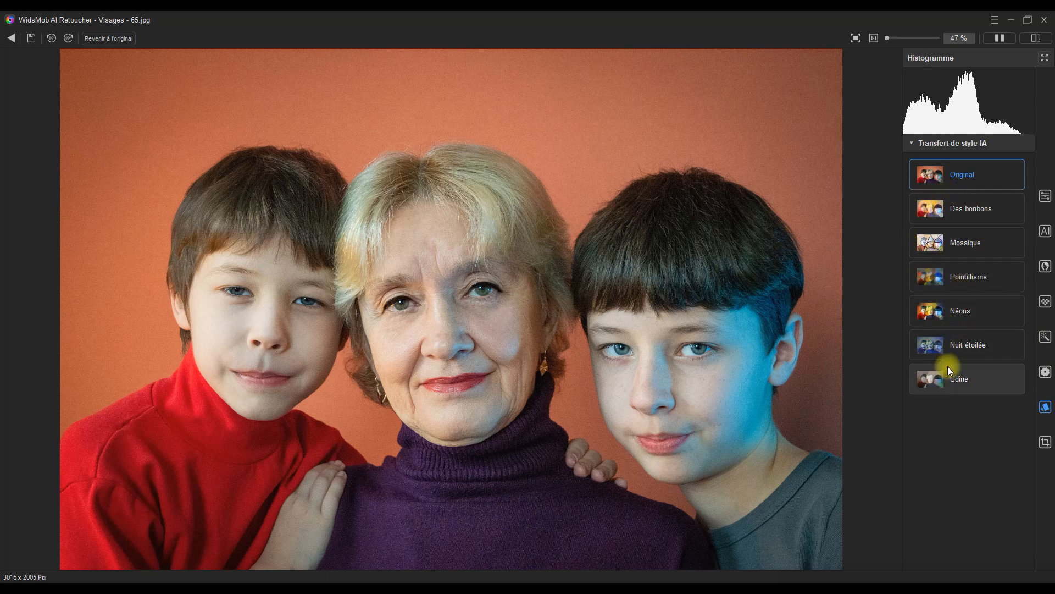
click(971, 212)
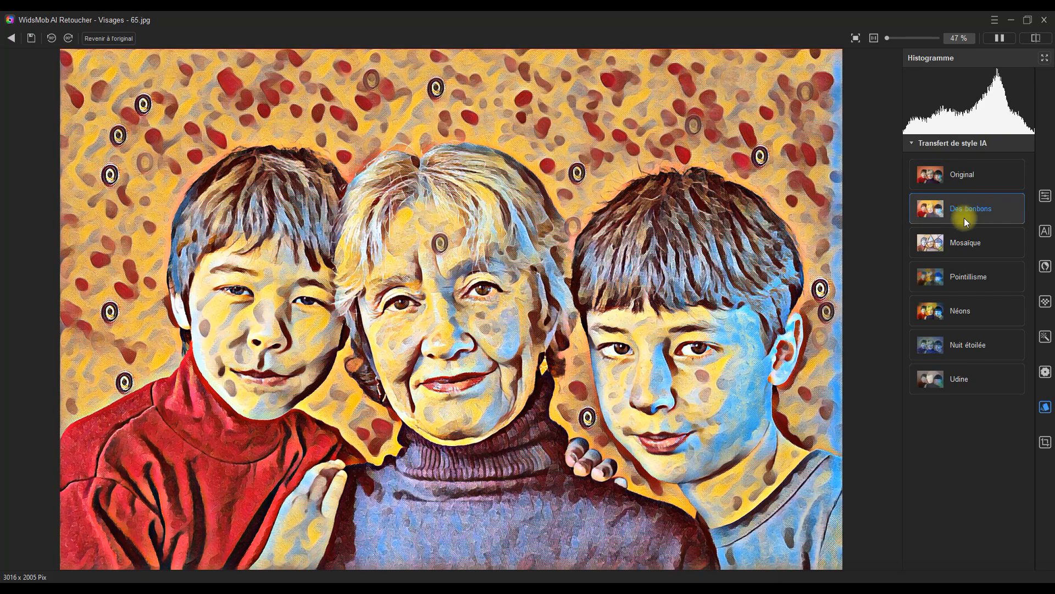
click(967, 244)
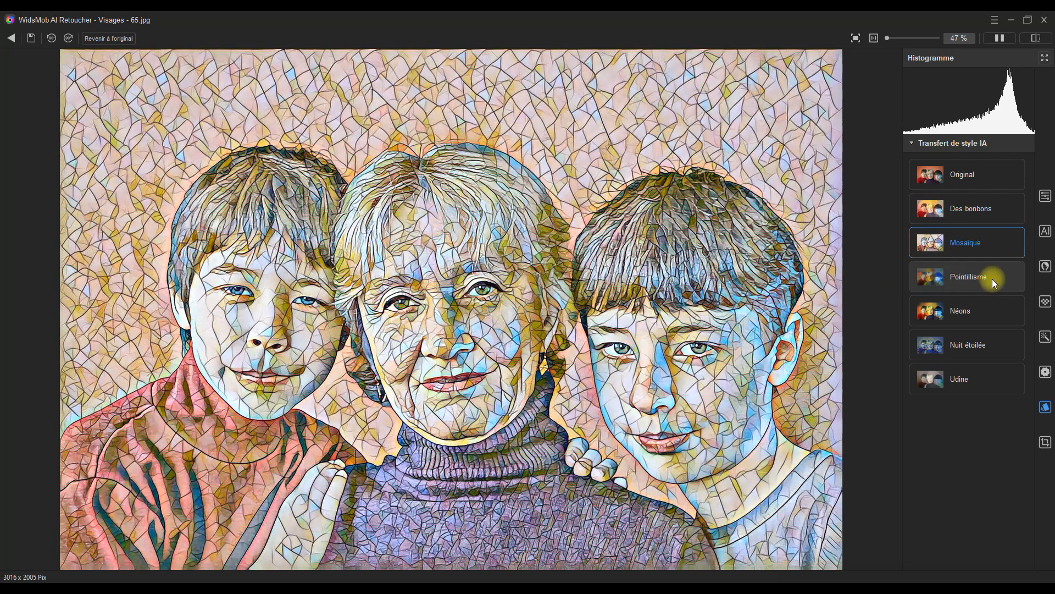
click(966, 280)
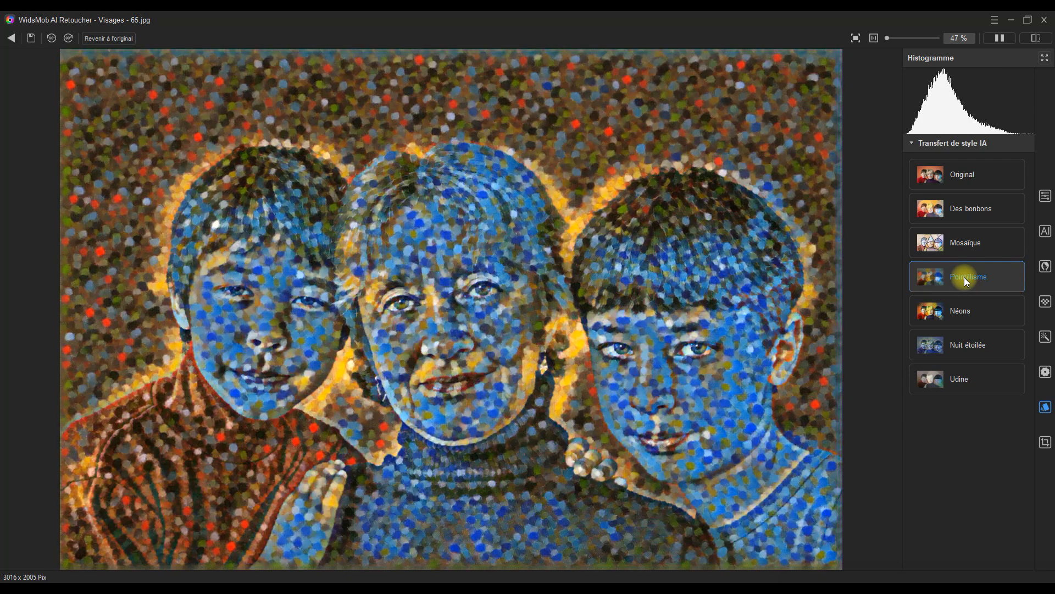
click(962, 314)
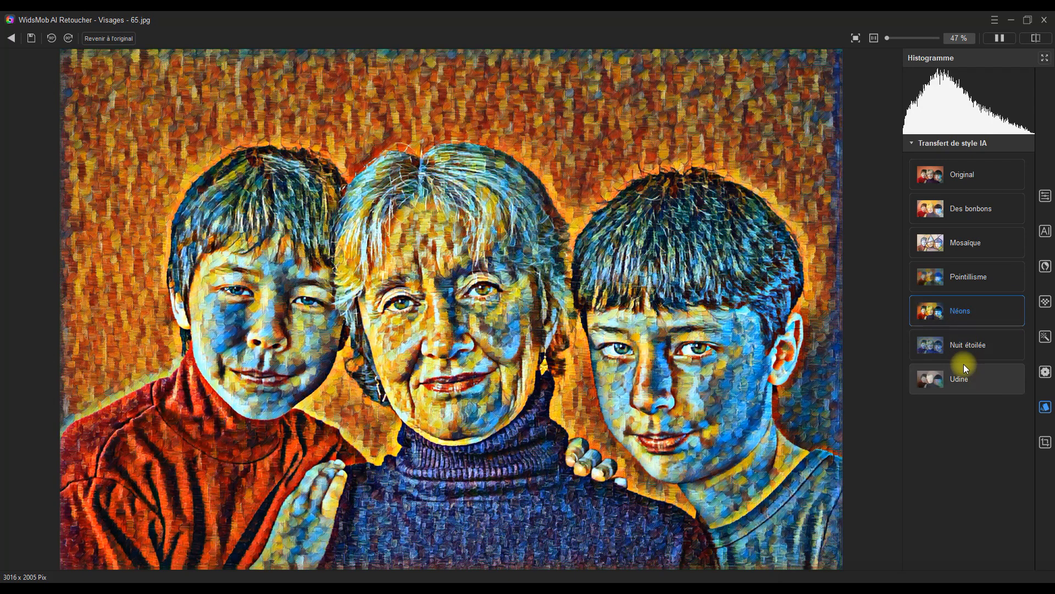
Step: Try the Nuit étoilée and Udine AI styles on the portrait, and restore Original
click(966, 348)
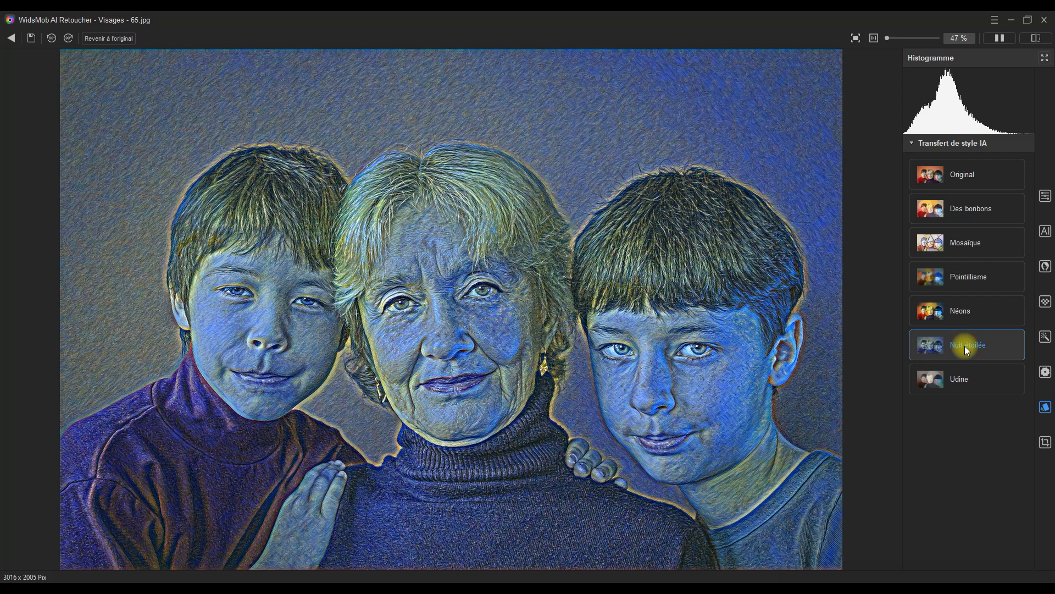
click(958, 379)
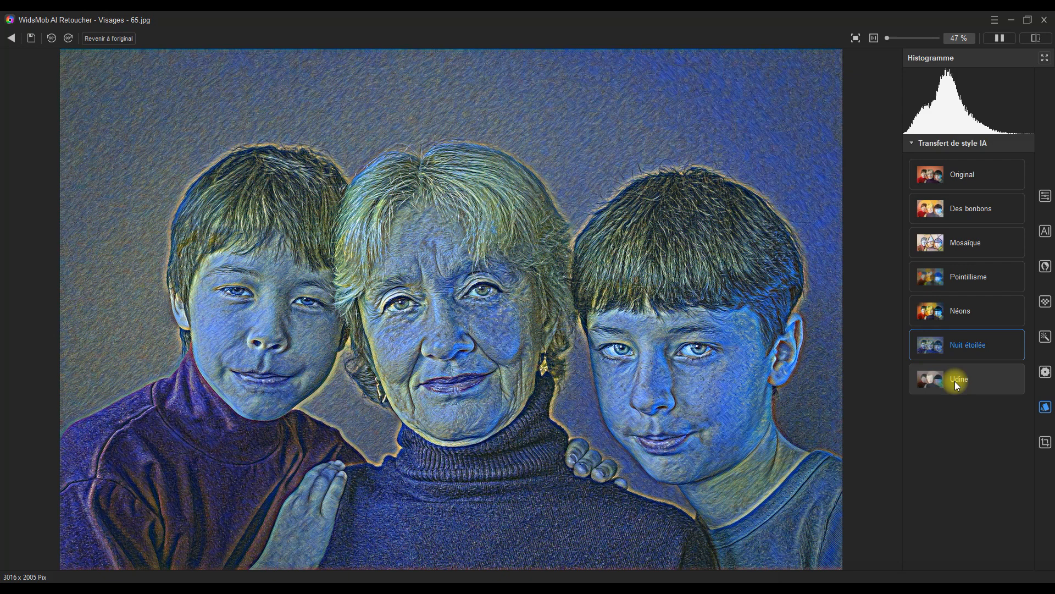
click(955, 381)
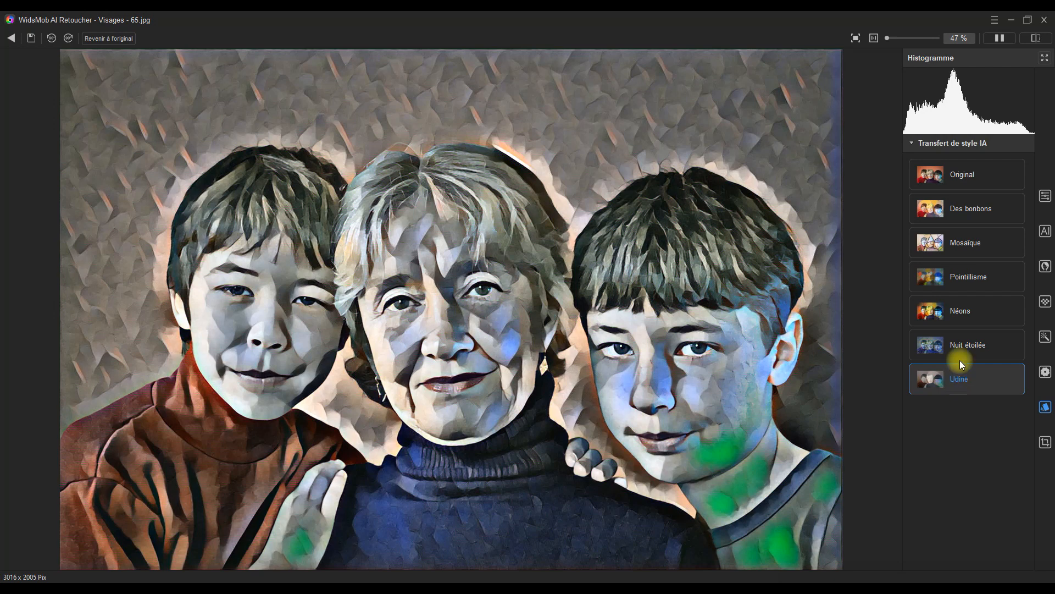
click(982, 177)
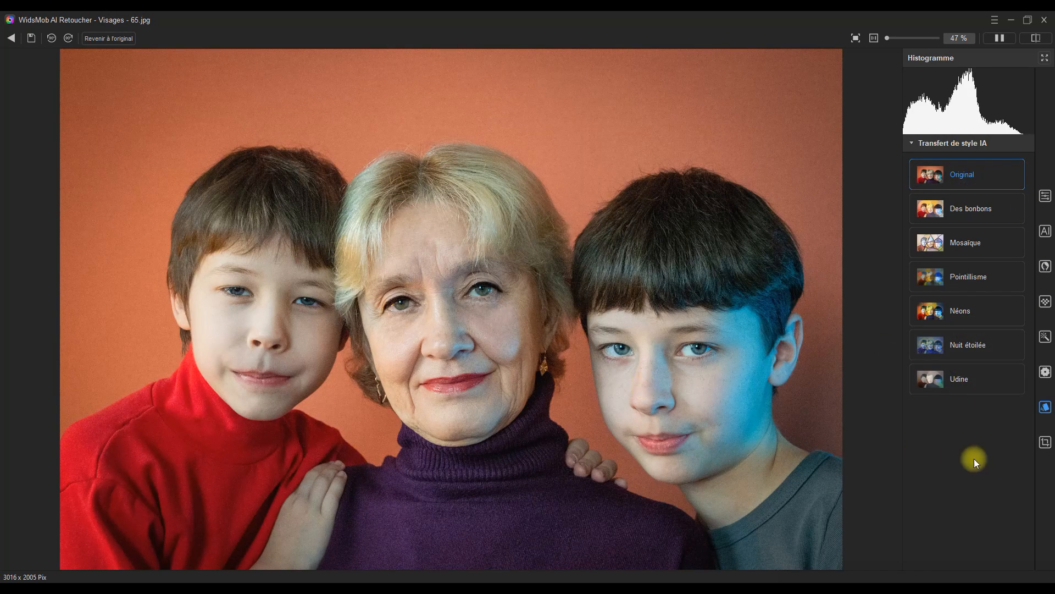
Step: Try the Carré, 16:9 and 16:10 ratios for cropping the portrait with Recadrer
click(1046, 443)
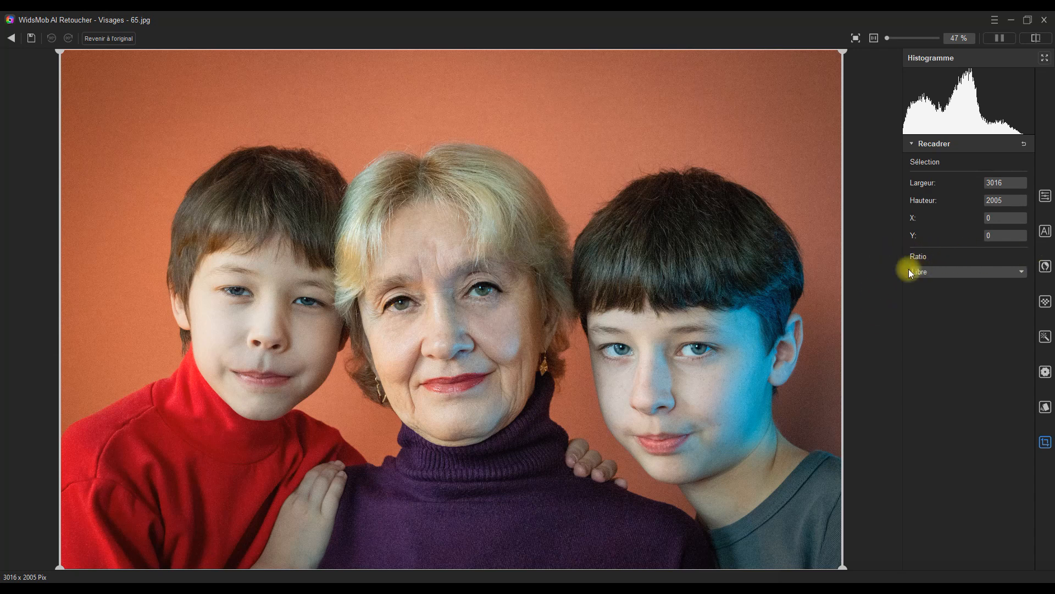
click(1022, 274)
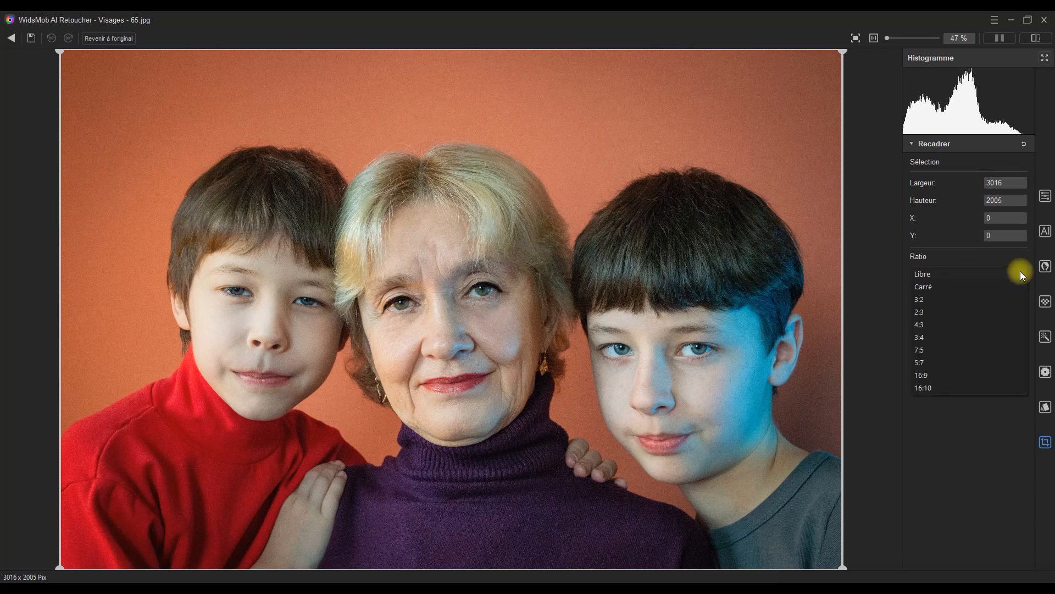
click(923, 288)
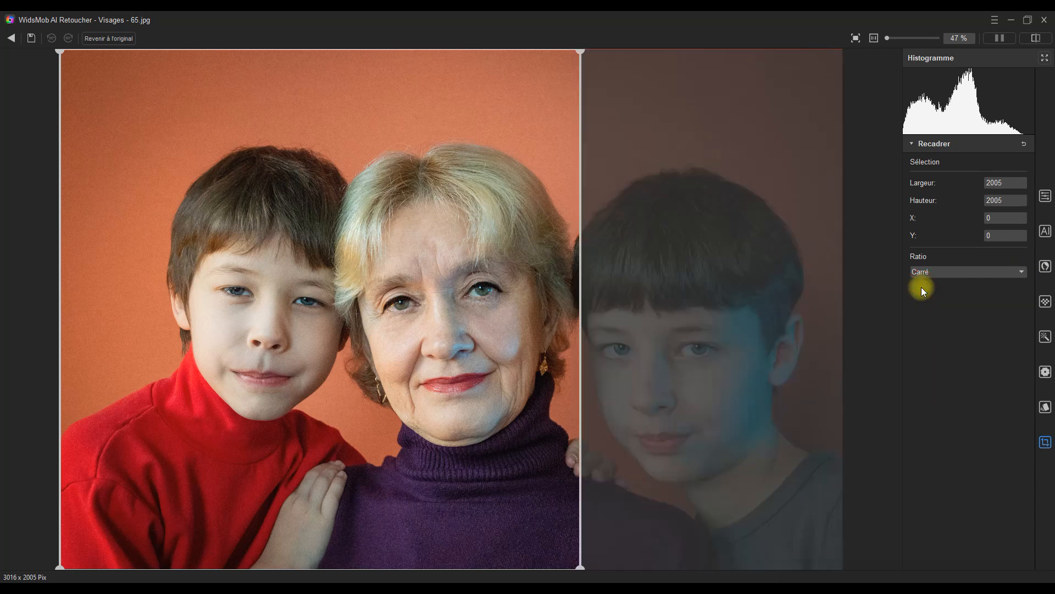
click(1021, 272)
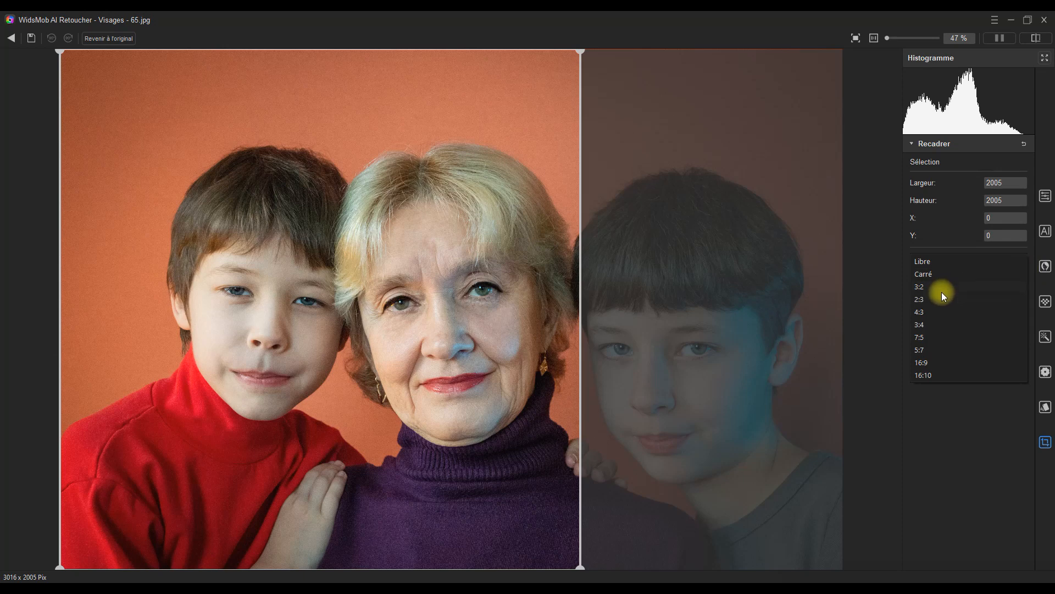
click(923, 363)
click(1023, 272)
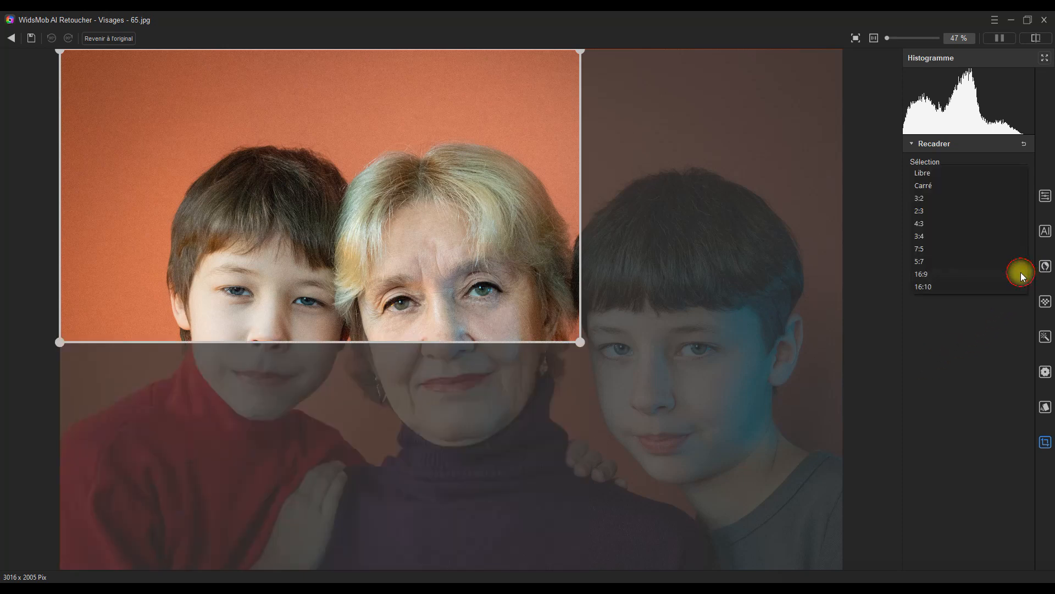
click(924, 287)
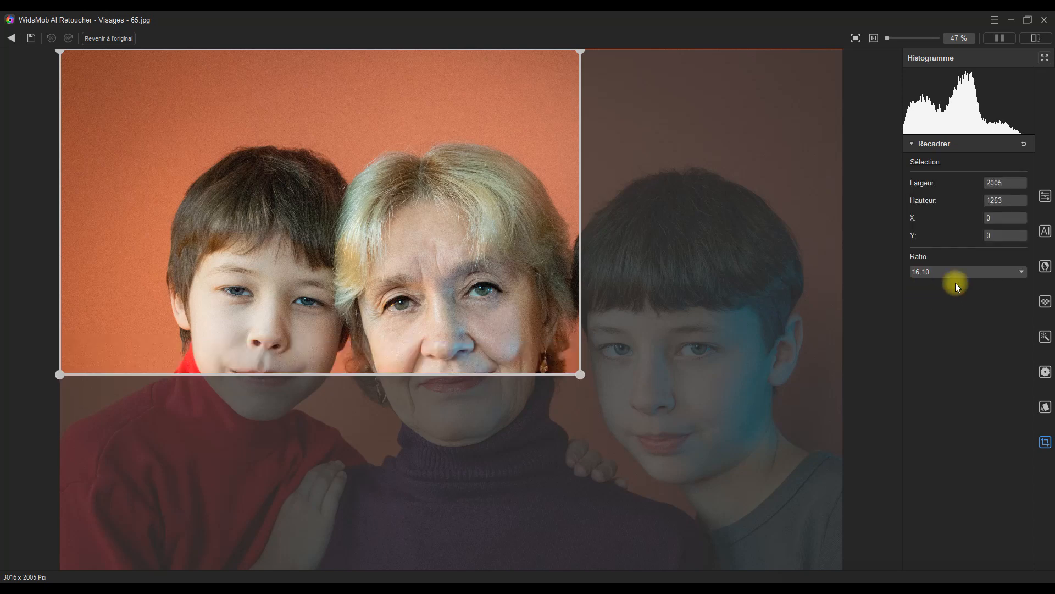
Step: Set the crop ratio to Libre and enlarge the crop frame to the photo's full 3016 x 2005 size
click(1021, 272)
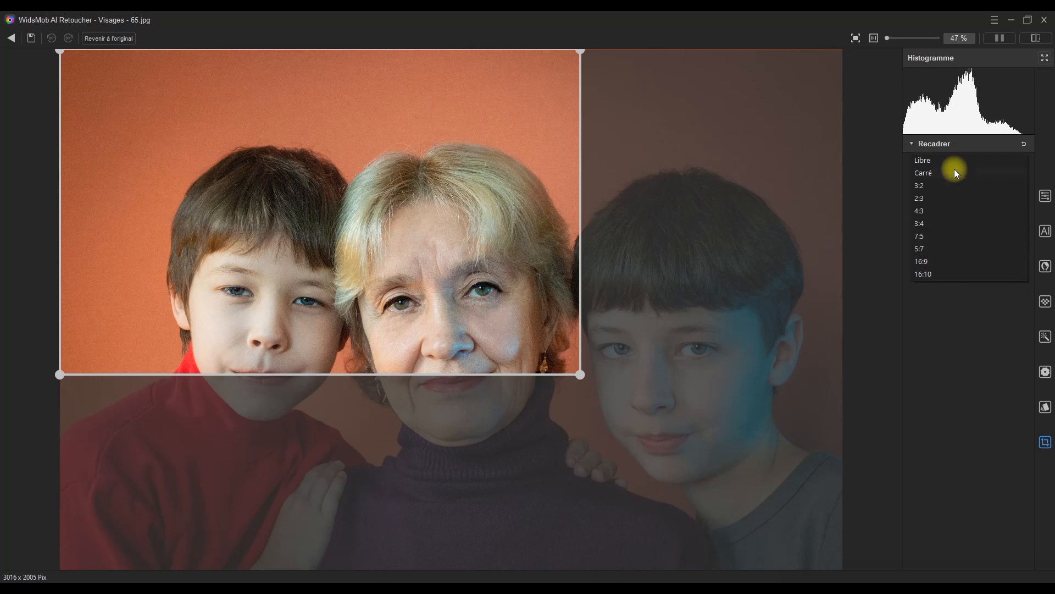
click(924, 160)
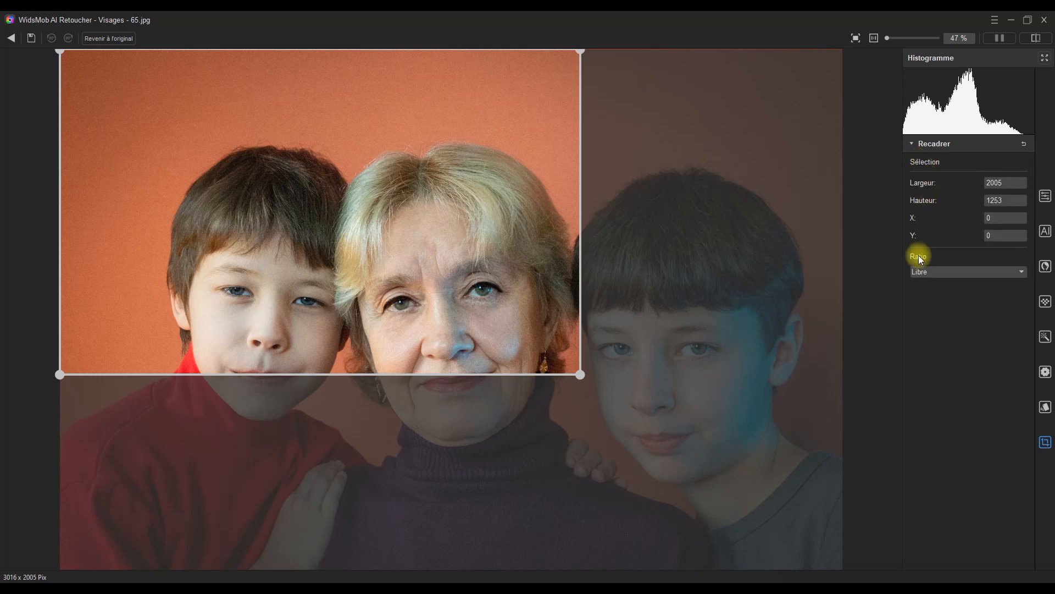
drag(580, 375, 841, 517)
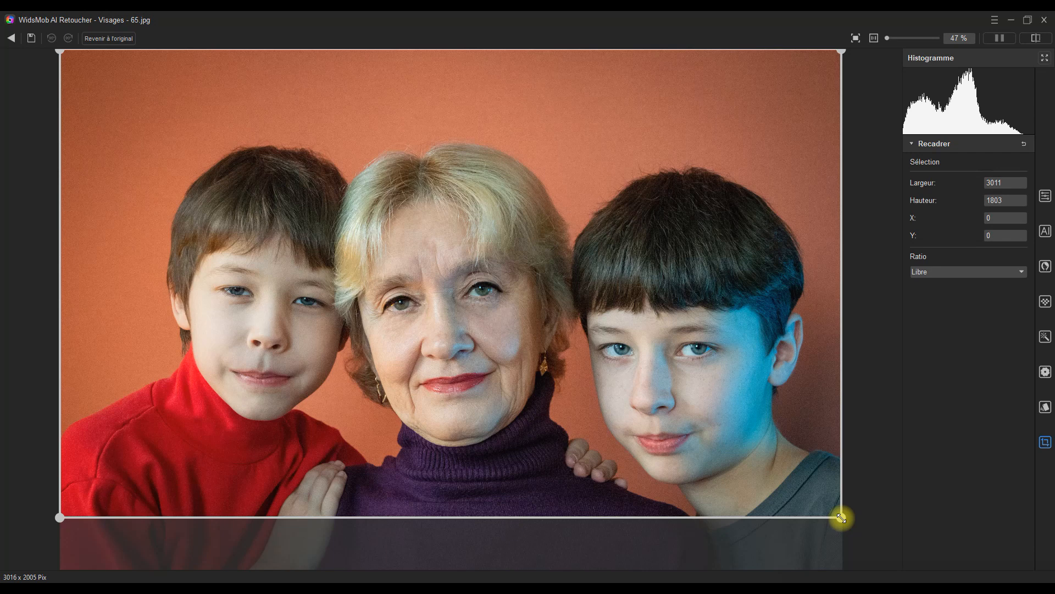
drag(842, 518, 851, 571)
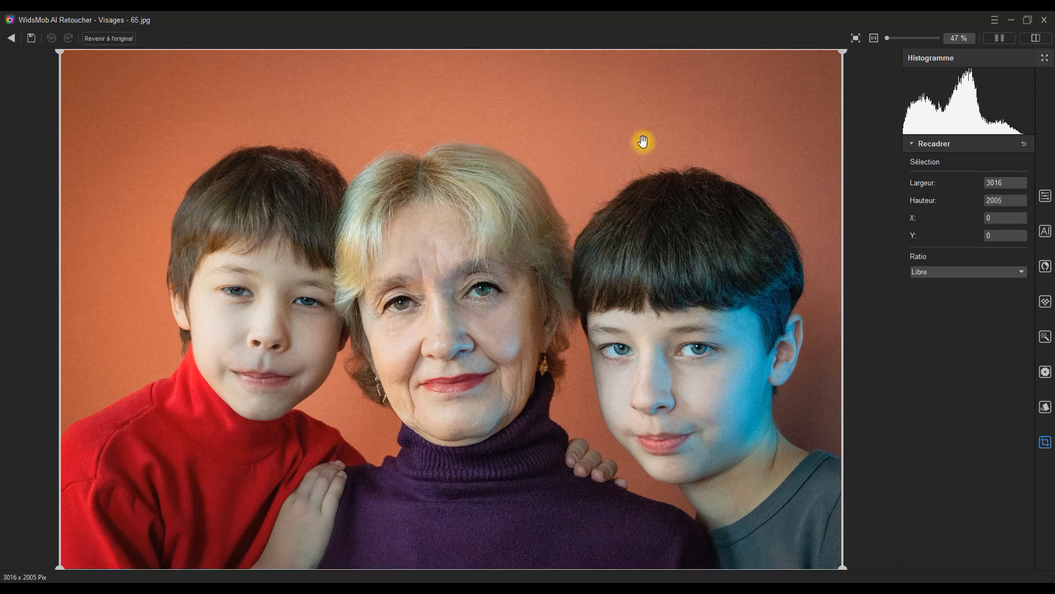
Step: Return to the photo library and remove Ile des Pins - 22.NEF from it
click(12, 39)
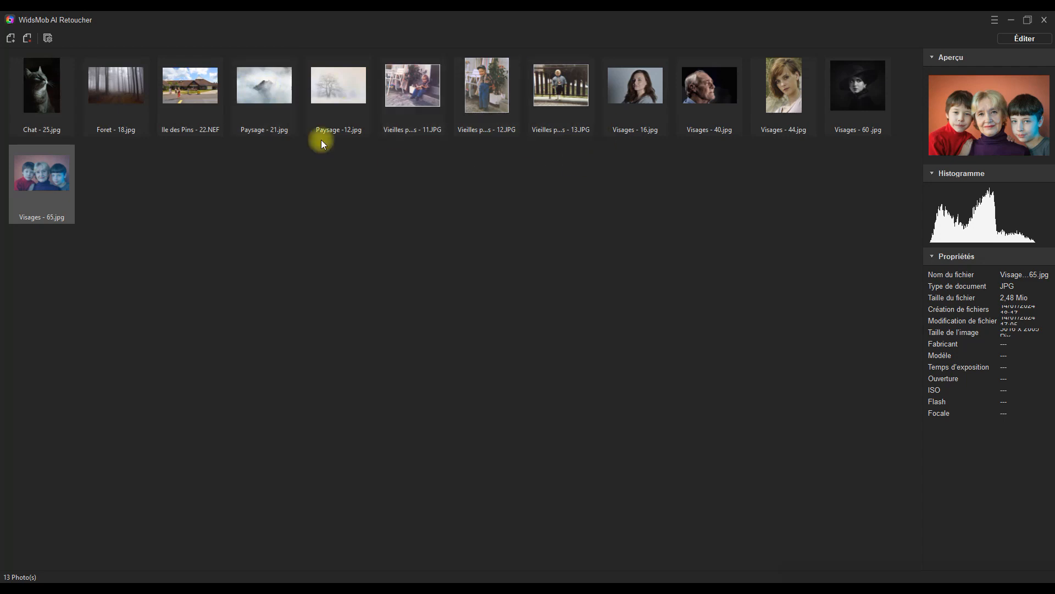
click(188, 83)
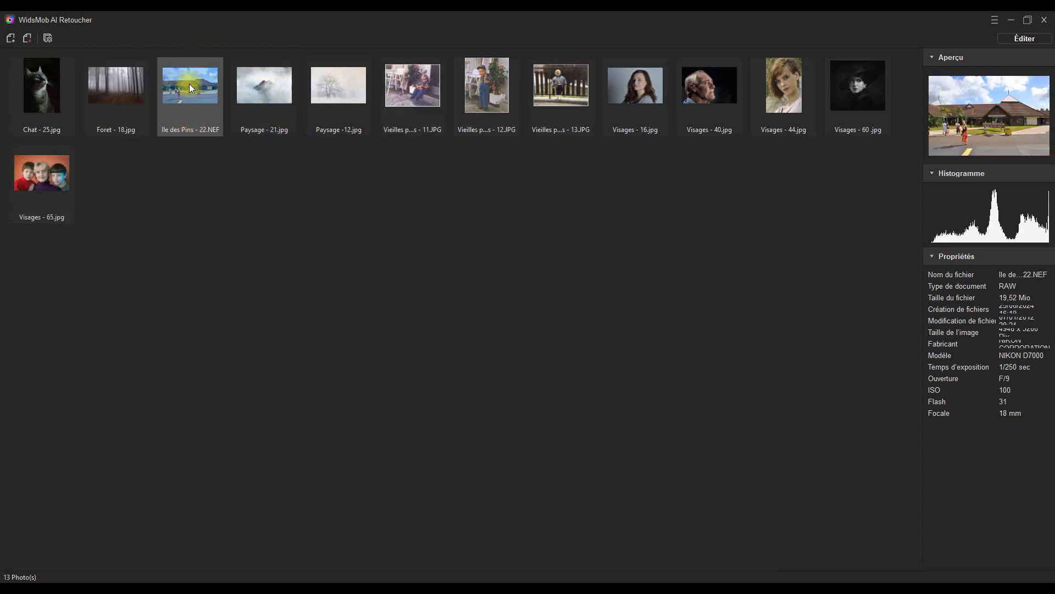
click(29, 37)
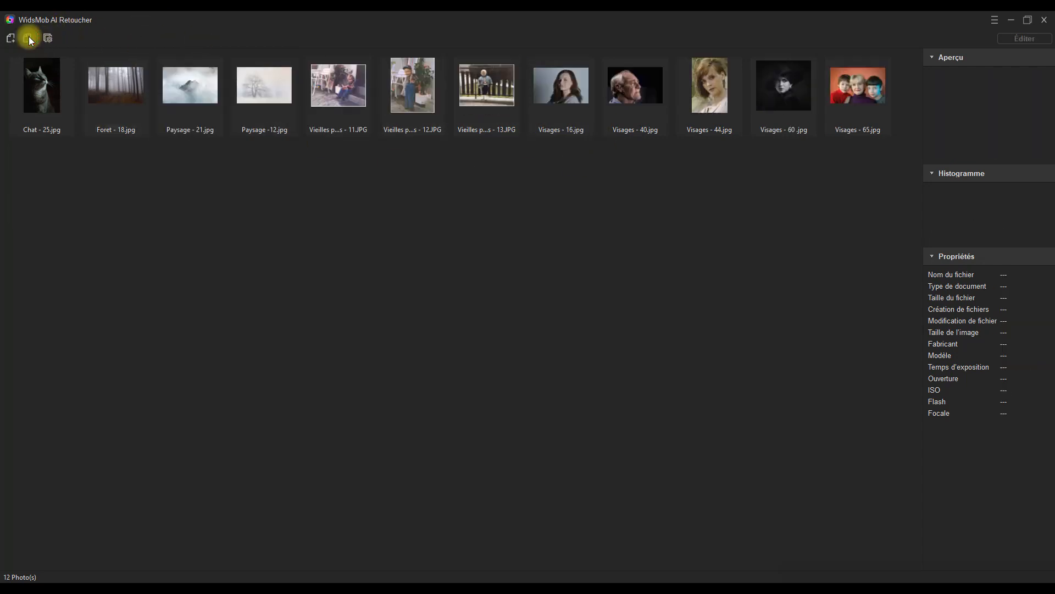